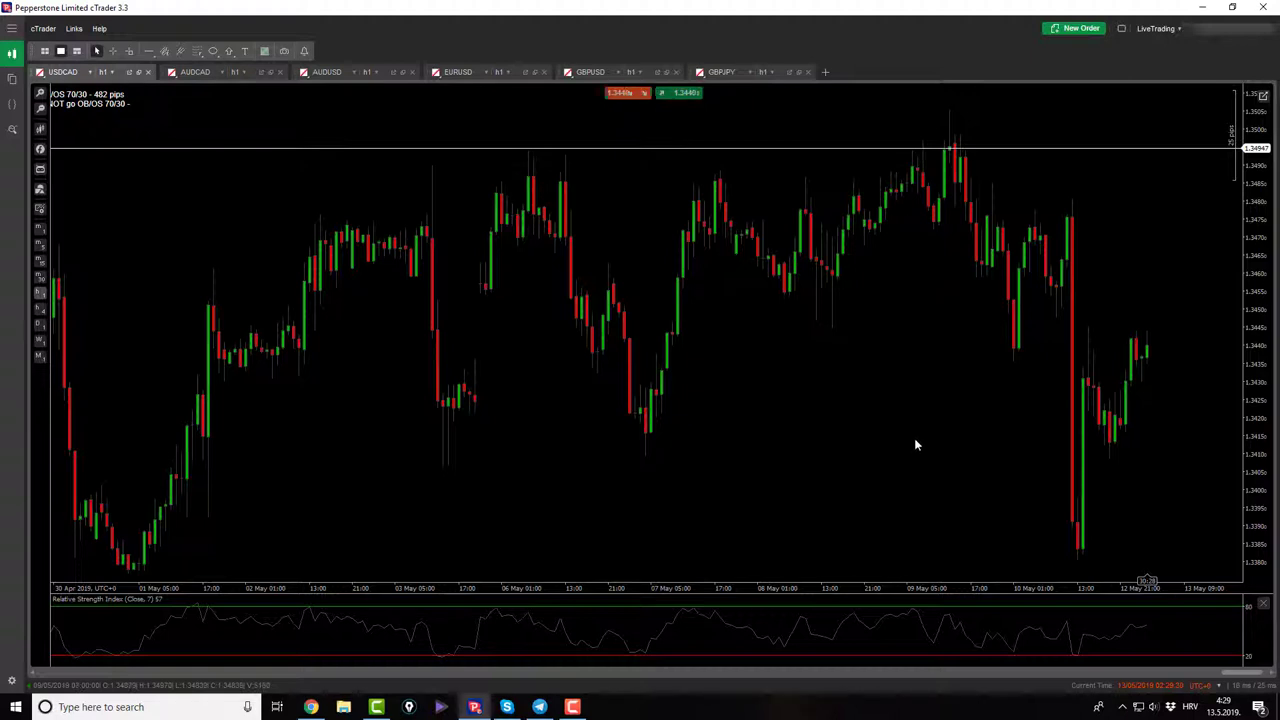
# Step: Add the Harmonic Trade Manager v1.1 cBot to the USDCAD chart with its default parameters and start it
pyautogui.click(40, 172)
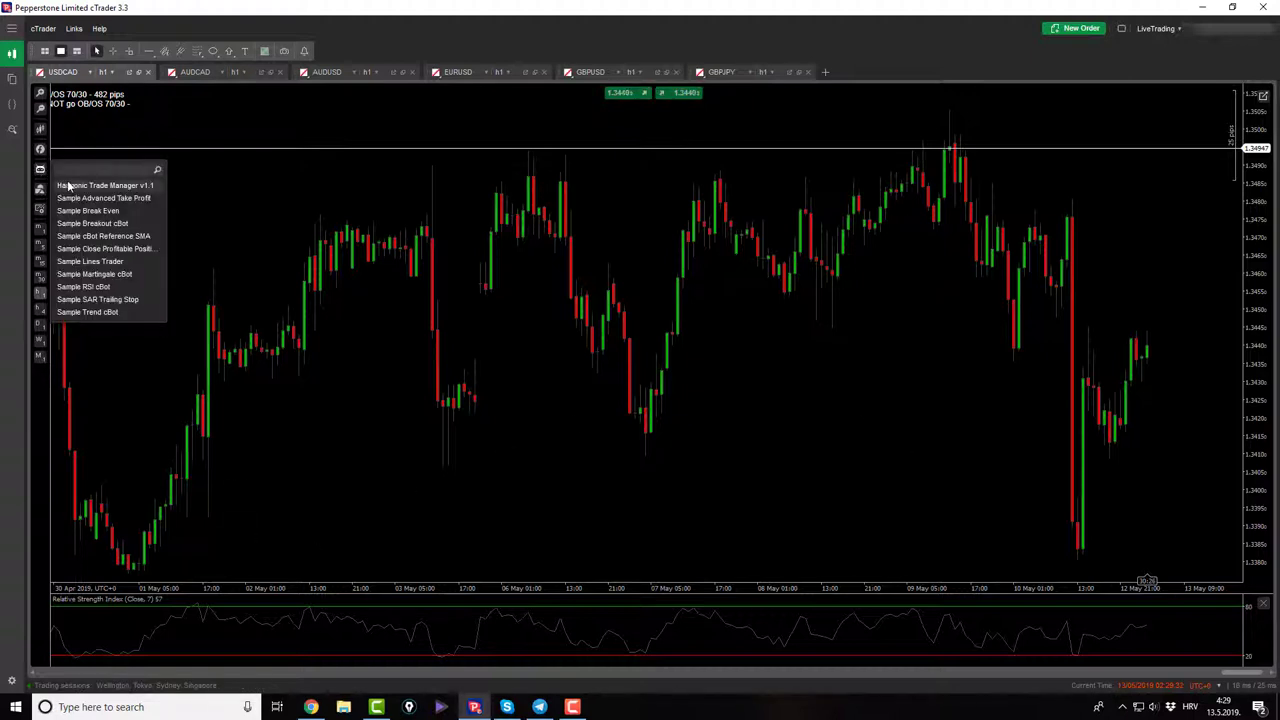
pyautogui.click(68, 178)
pyautogui.click(574, 468)
pyautogui.click(173, 564)
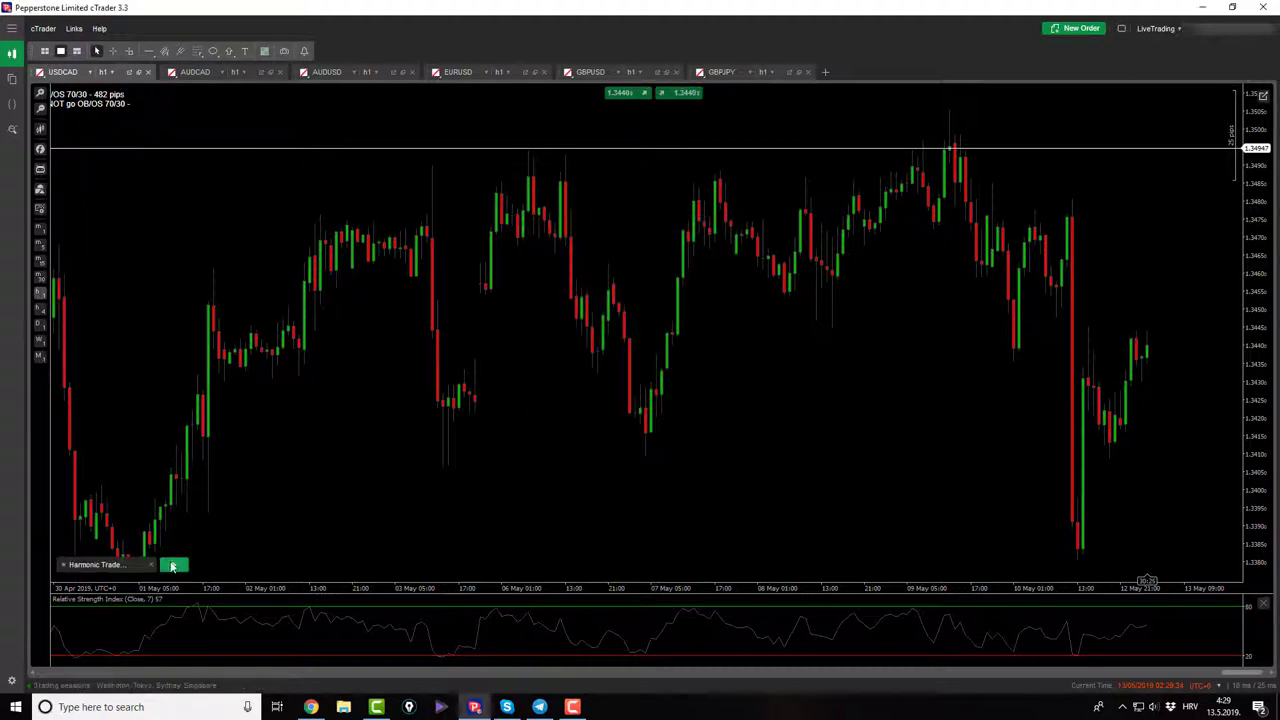
# Step: Plot a harmonic pattern on USDCAD from the 6 May high (X) through to the 7 May low (C), and stop the cBot
pyautogui.moveTo(536, 151); pyautogui.dragTo(593, 372)
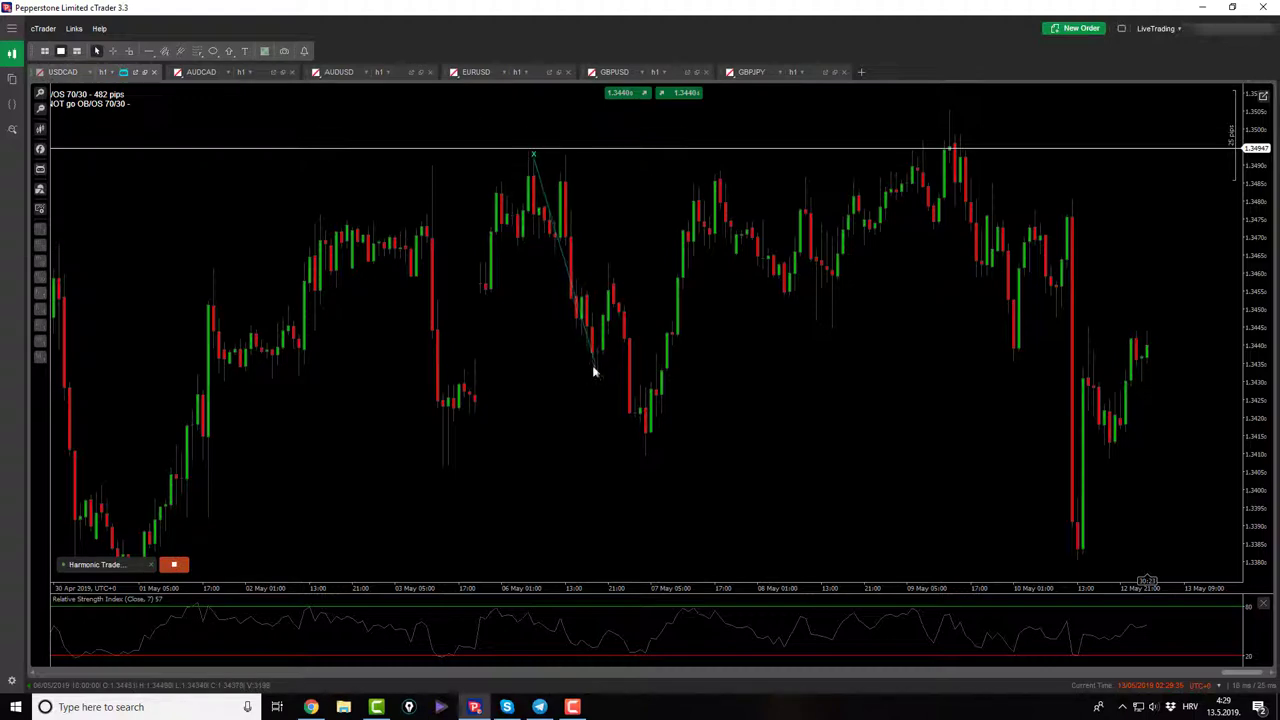
pyautogui.click(597, 375)
pyautogui.click(608, 259)
pyautogui.click(650, 437)
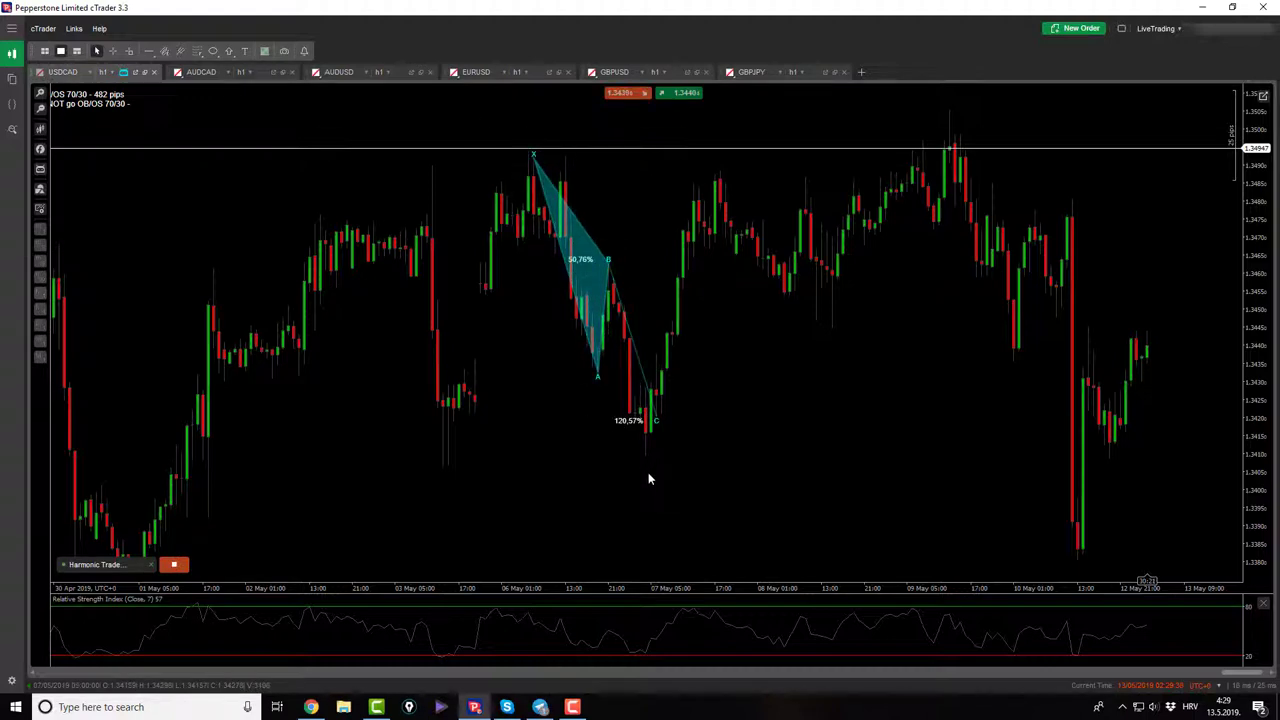
pyautogui.click(646, 455)
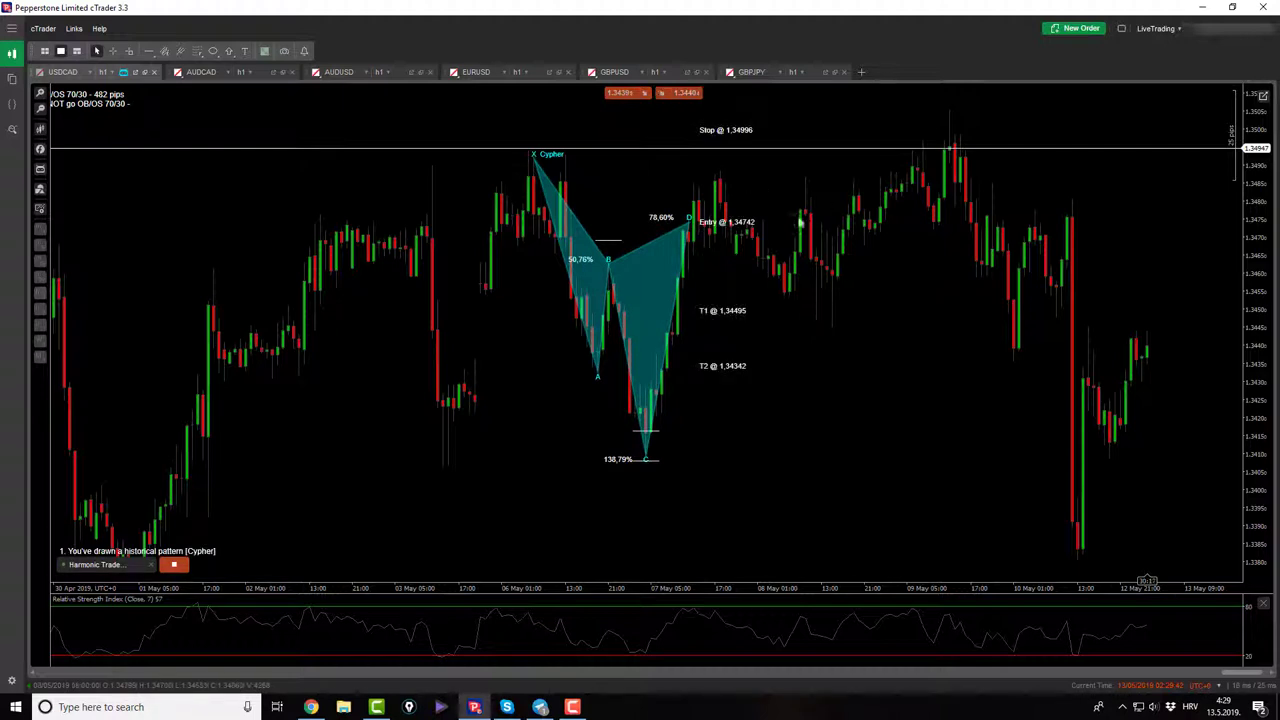
pyautogui.click(174, 564)
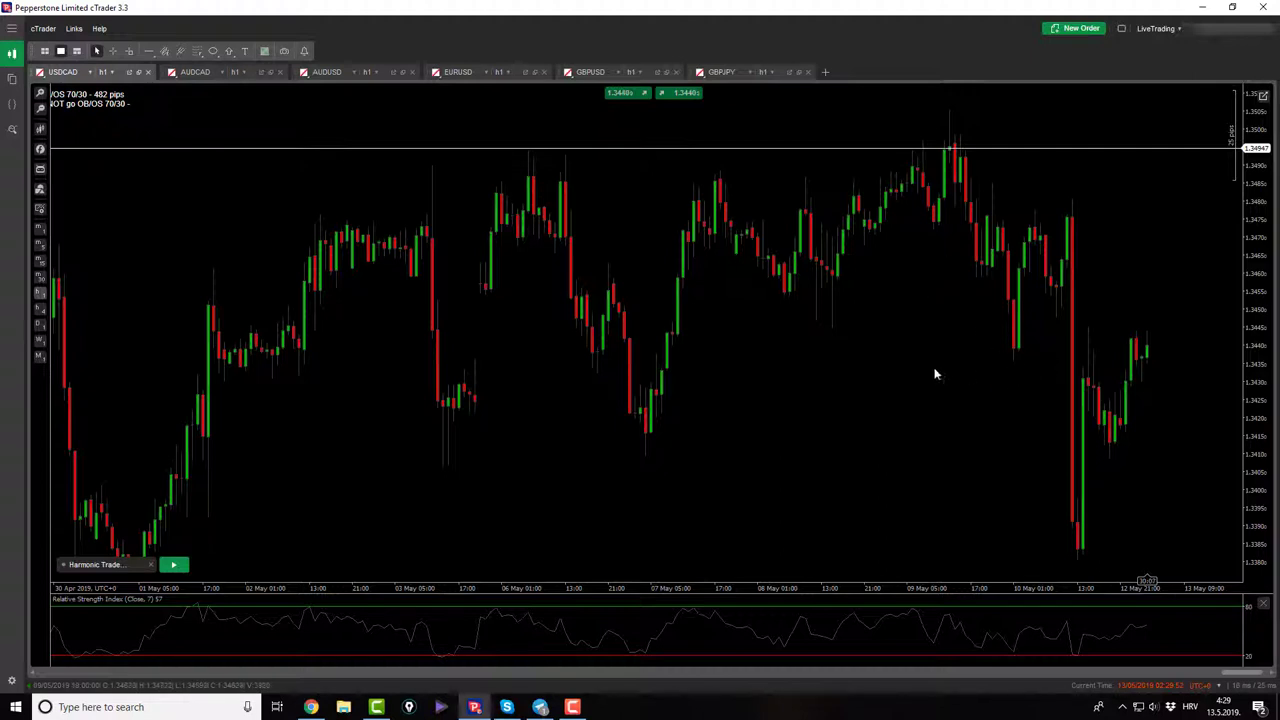
# Step: Switch to the AUDCAD chart, add the Harmonic Trade Manager v1.1 cBot with its default parameters and start it
pyautogui.moveTo(890, 421); pyautogui.dragTo(826, 347)
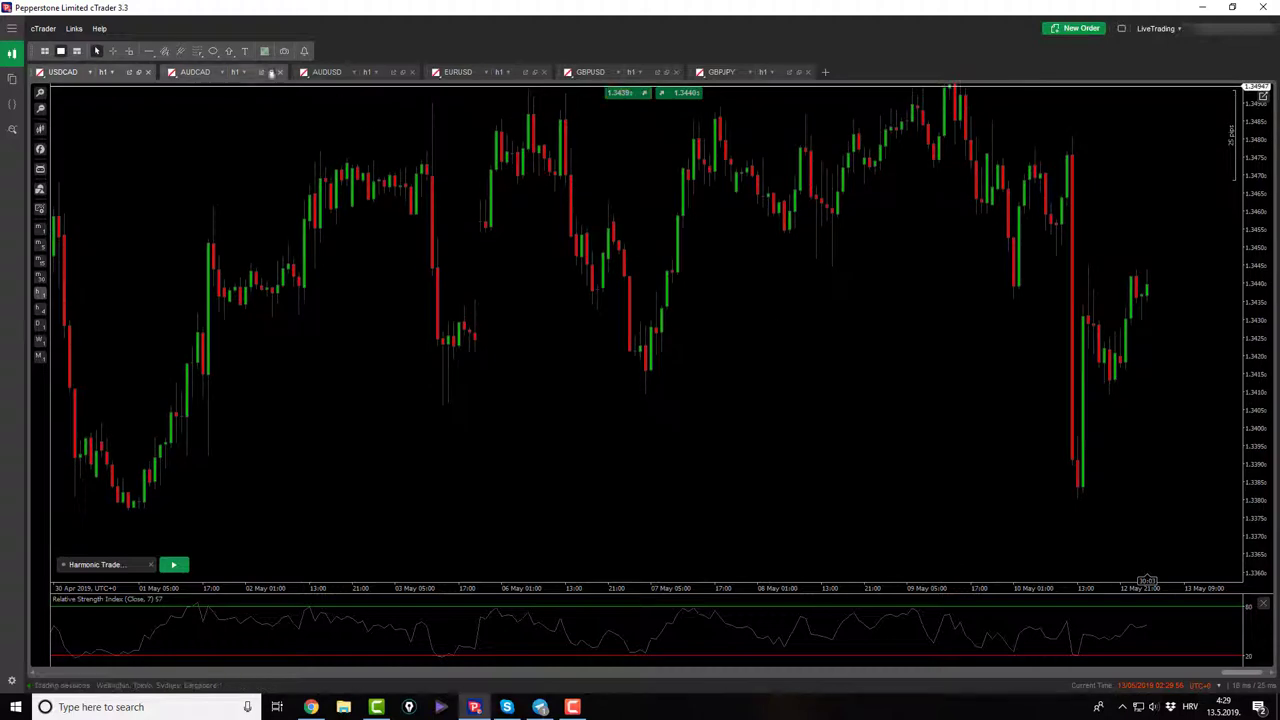
pyautogui.click(196, 72)
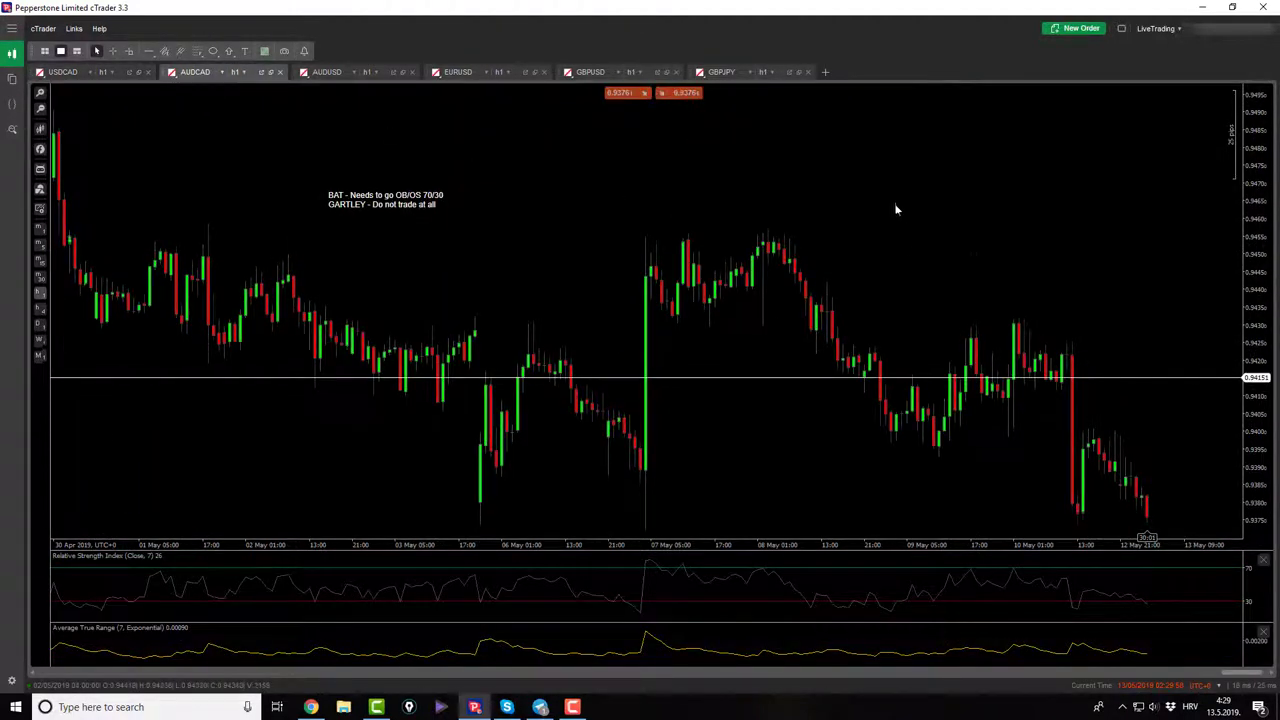
pyautogui.moveTo(894, 203); pyautogui.dragTo(866, 156)
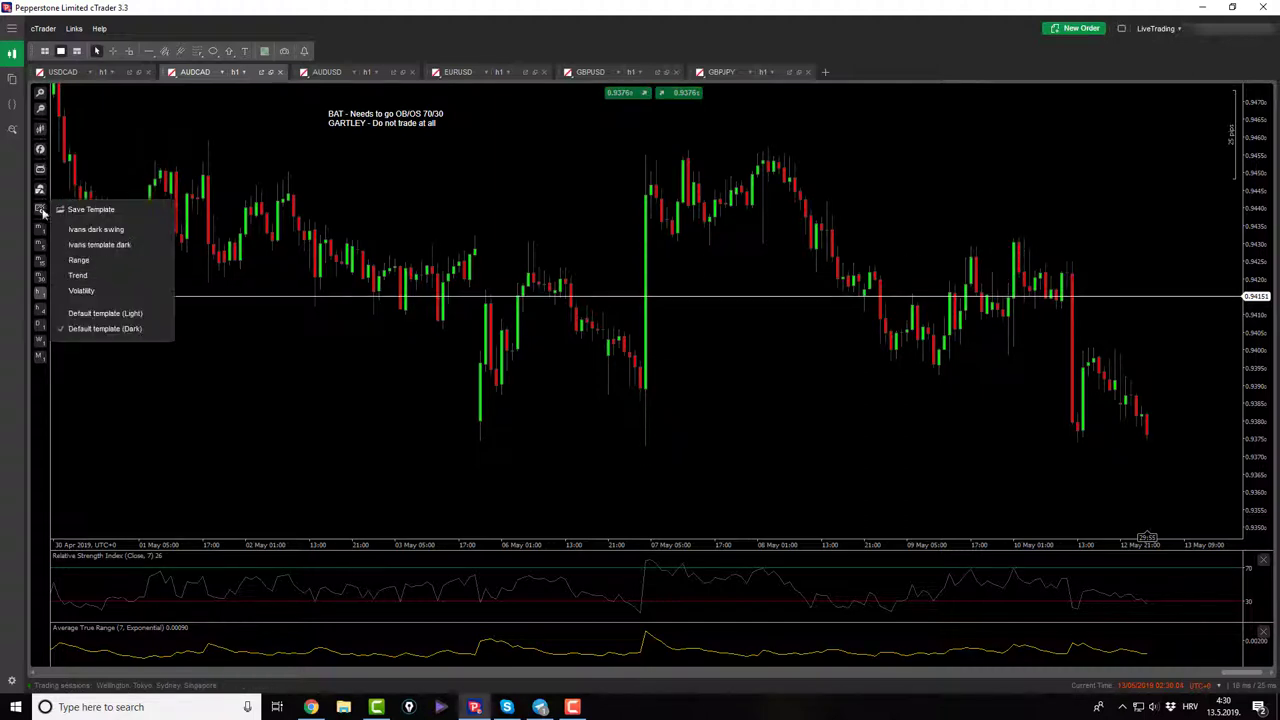
pyautogui.moveTo(42, 168)
pyautogui.click(72, 185)
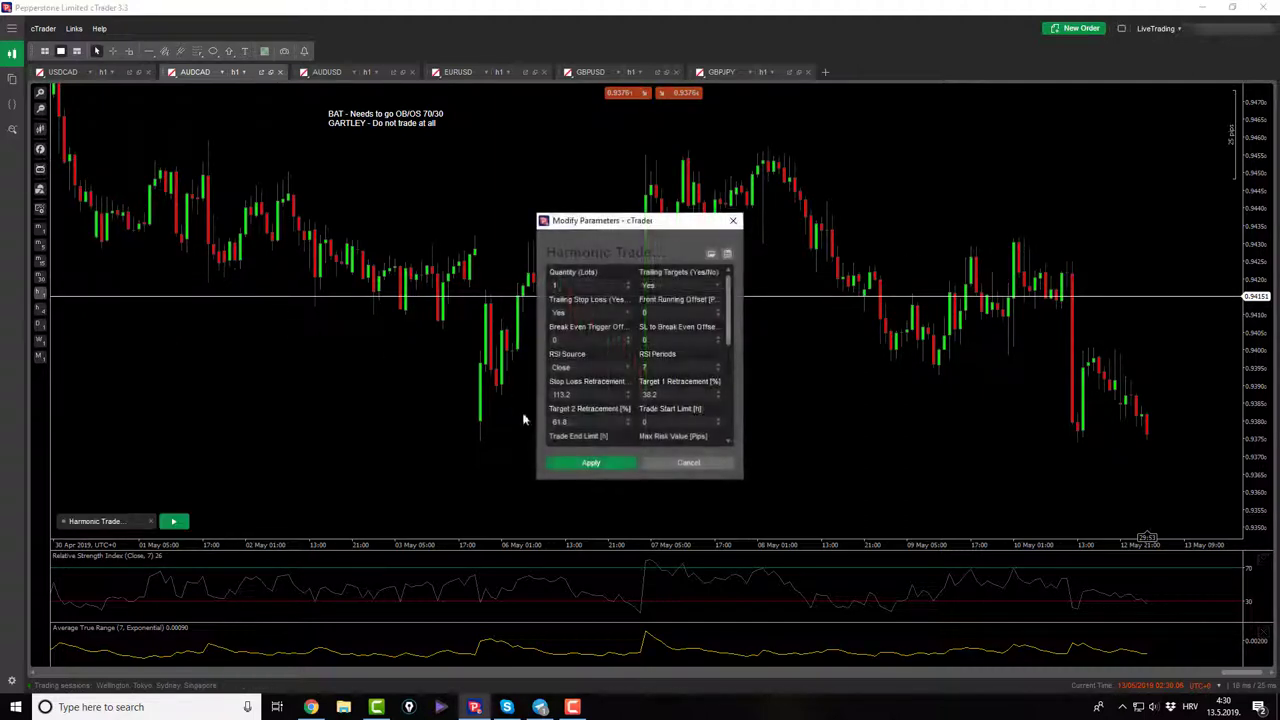
pyautogui.click(580, 466)
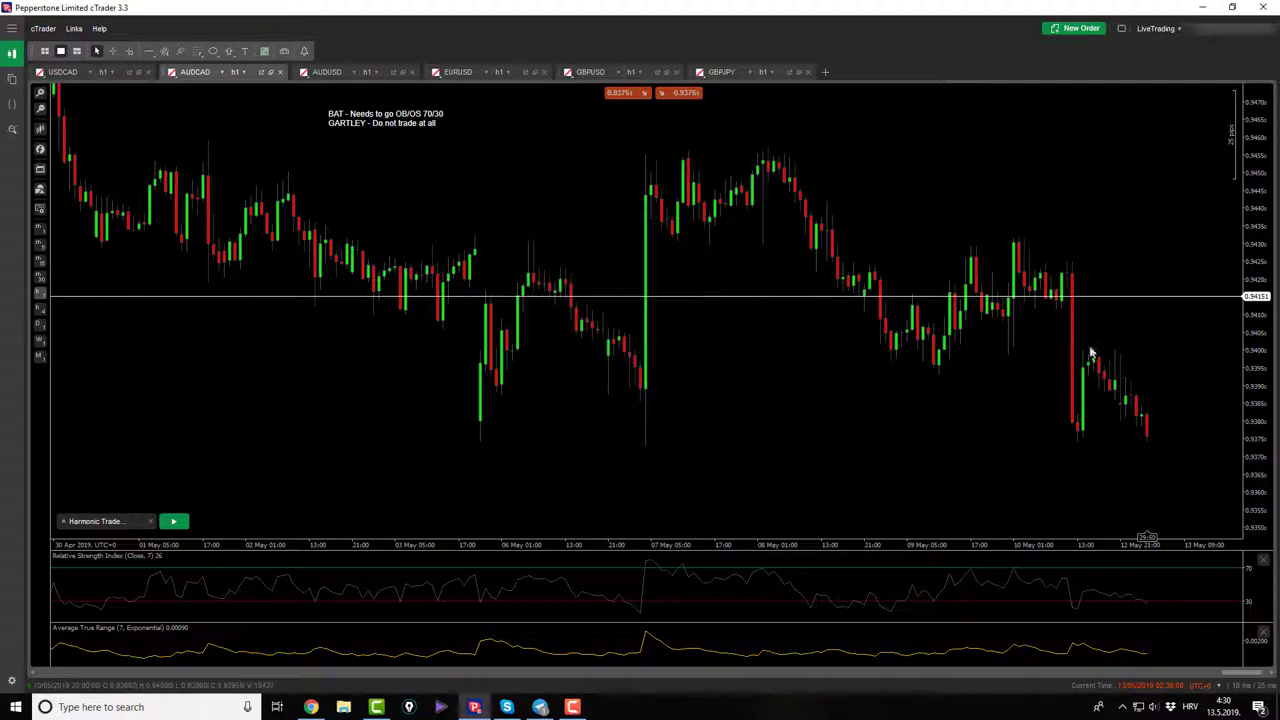
pyautogui.click(174, 521)
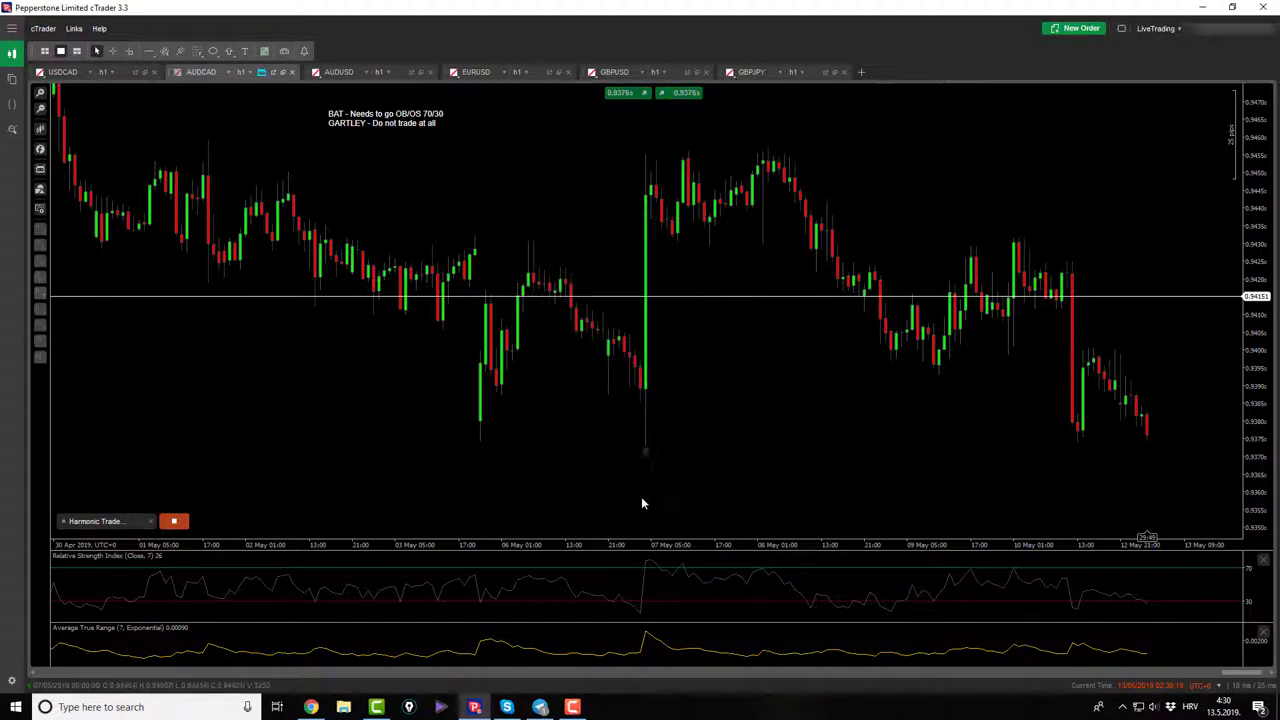
# Step: Plot an XABCD pattern on AUDCAD from the 7 May low (X) to the 10 May low (D), and stop the cBot
pyautogui.click(645, 460)
pyautogui.click(765, 130)
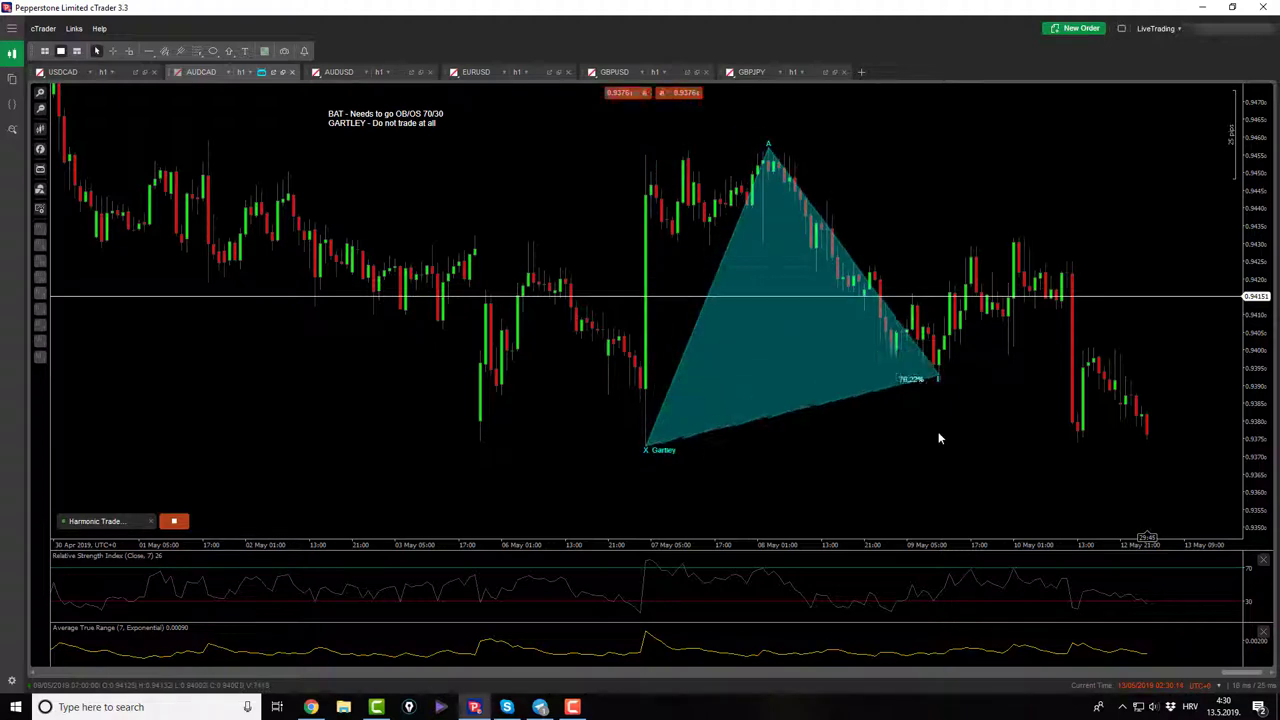
pyautogui.click(938, 431)
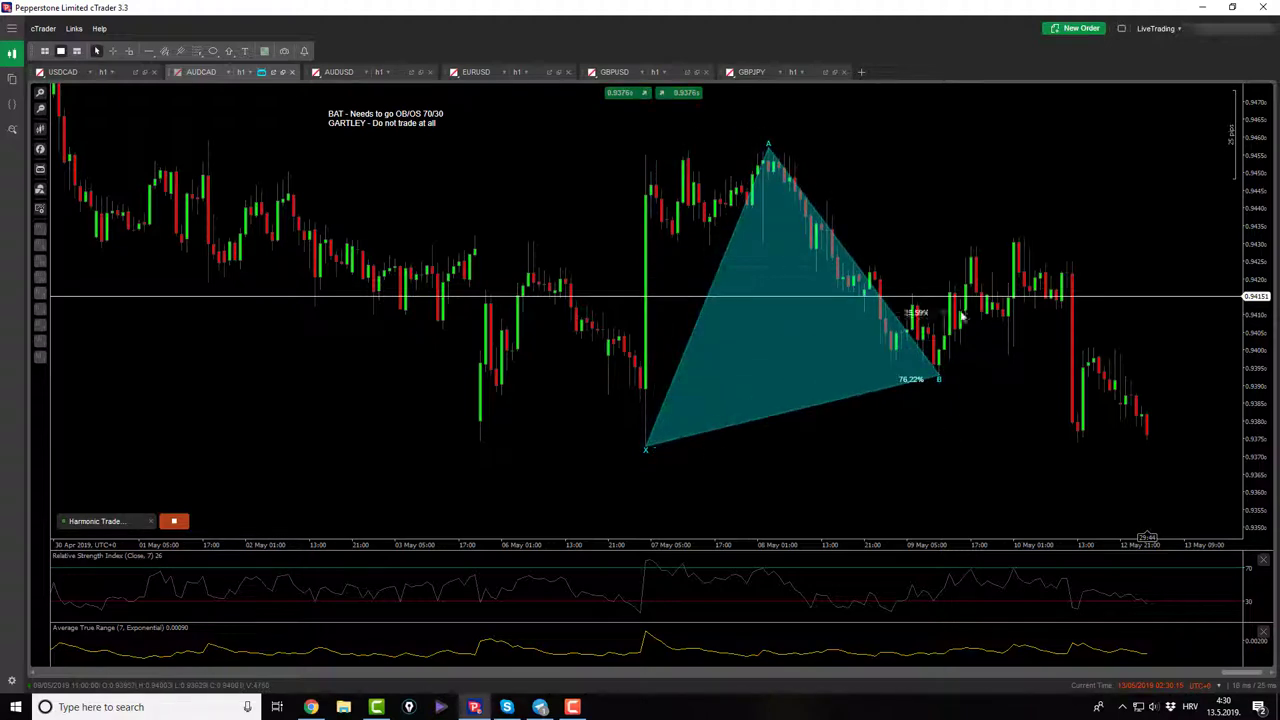
pyautogui.click(1014, 187)
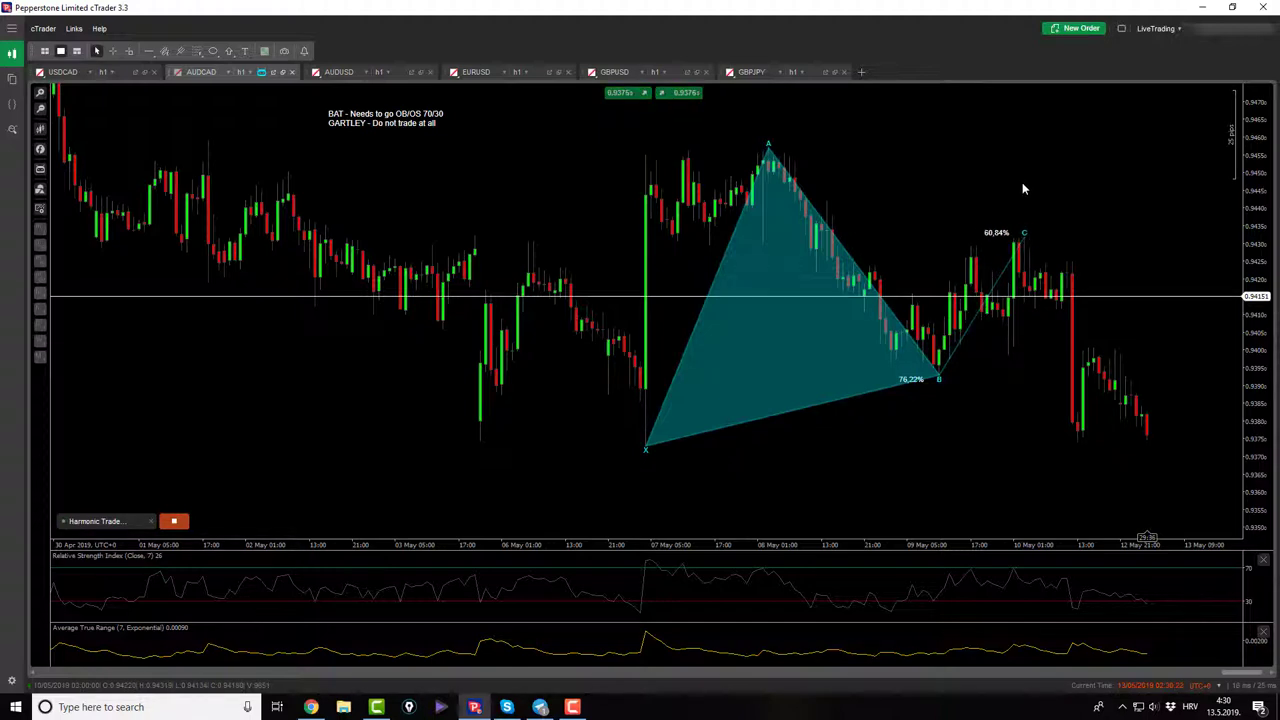
pyautogui.click(1022, 187)
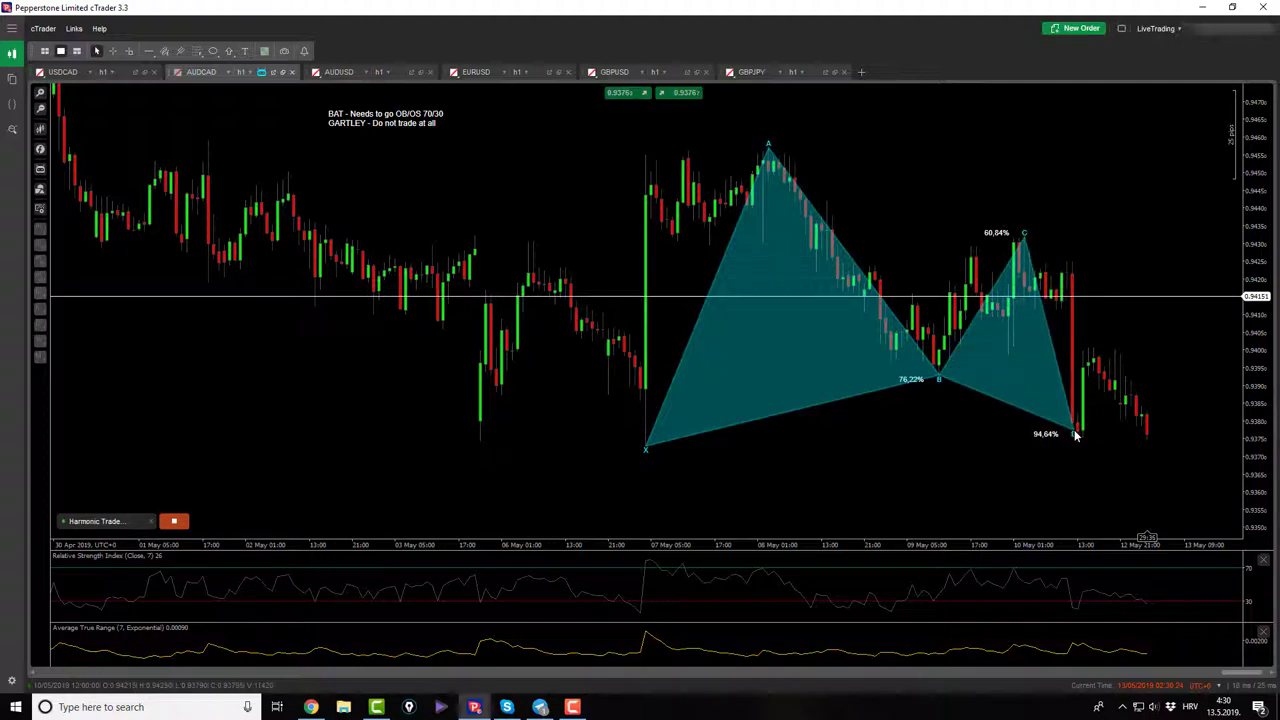
pyautogui.click(1075, 435)
pyautogui.click(174, 521)
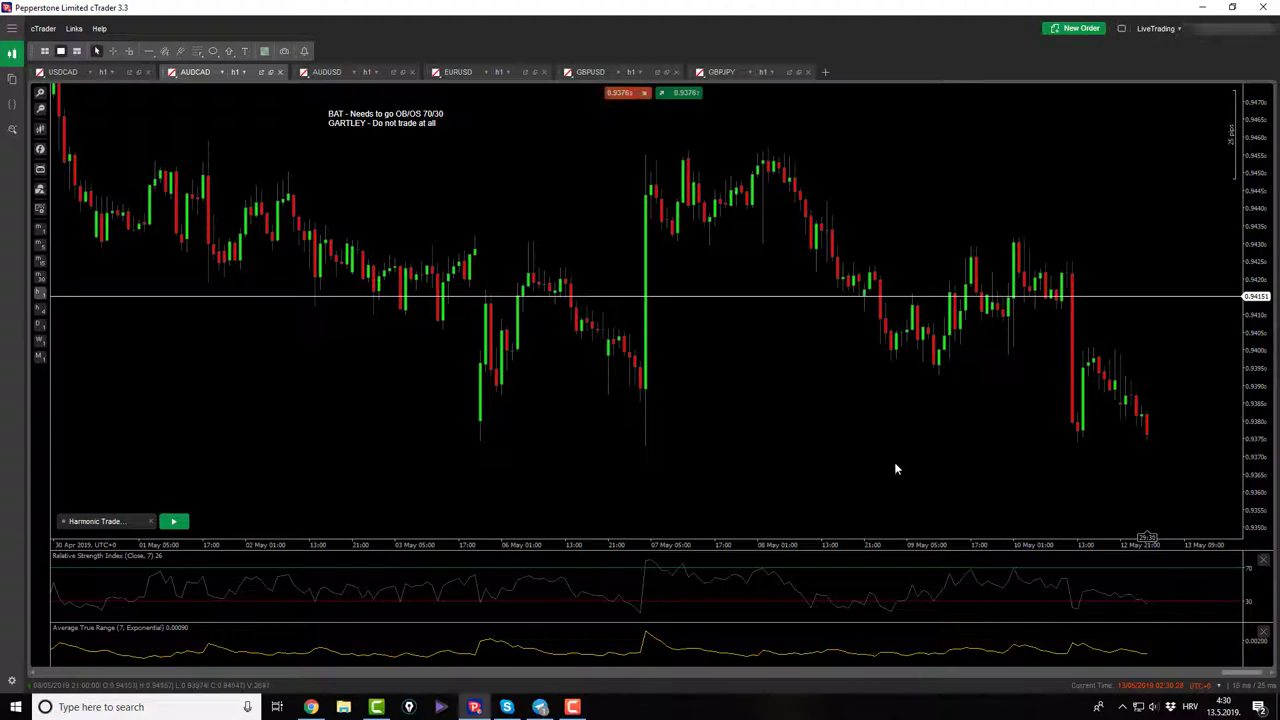
# Step: Switch to the AUDUSD chart, add the Harmonic Trade Manager v1.1 cBot with its default parameters and start it
pyautogui.click(330, 72)
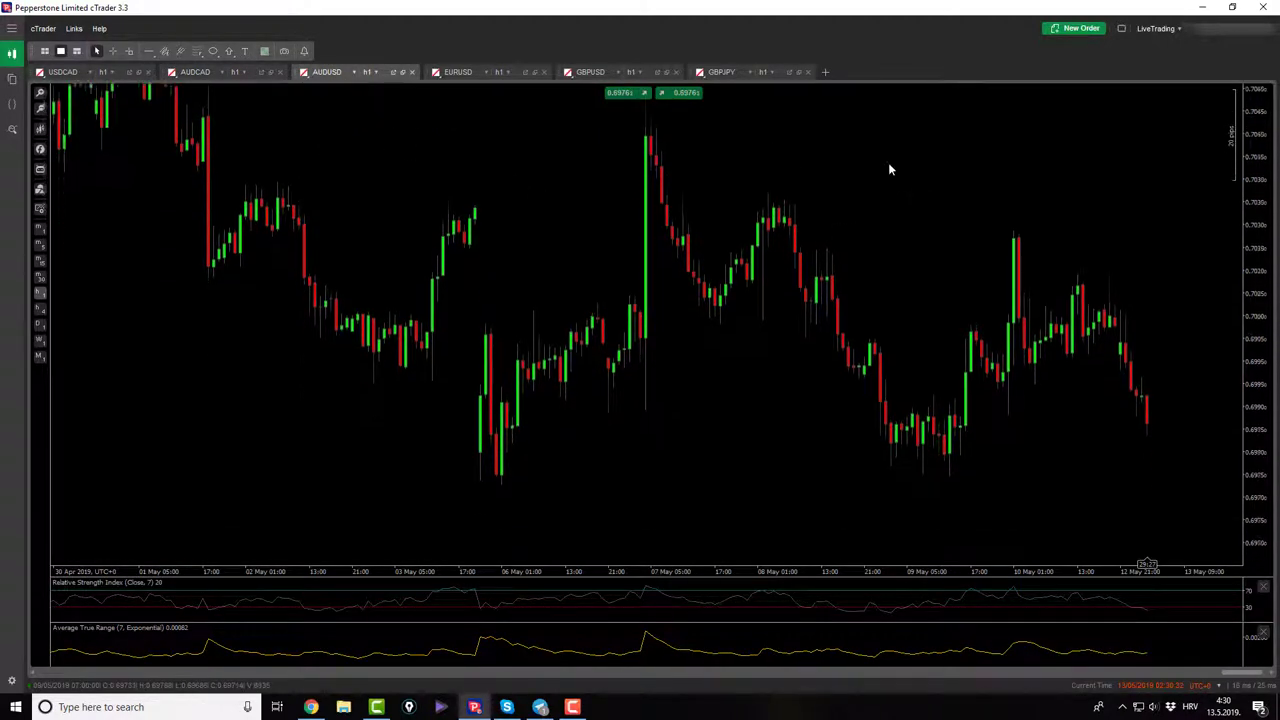
pyautogui.click(40, 160)
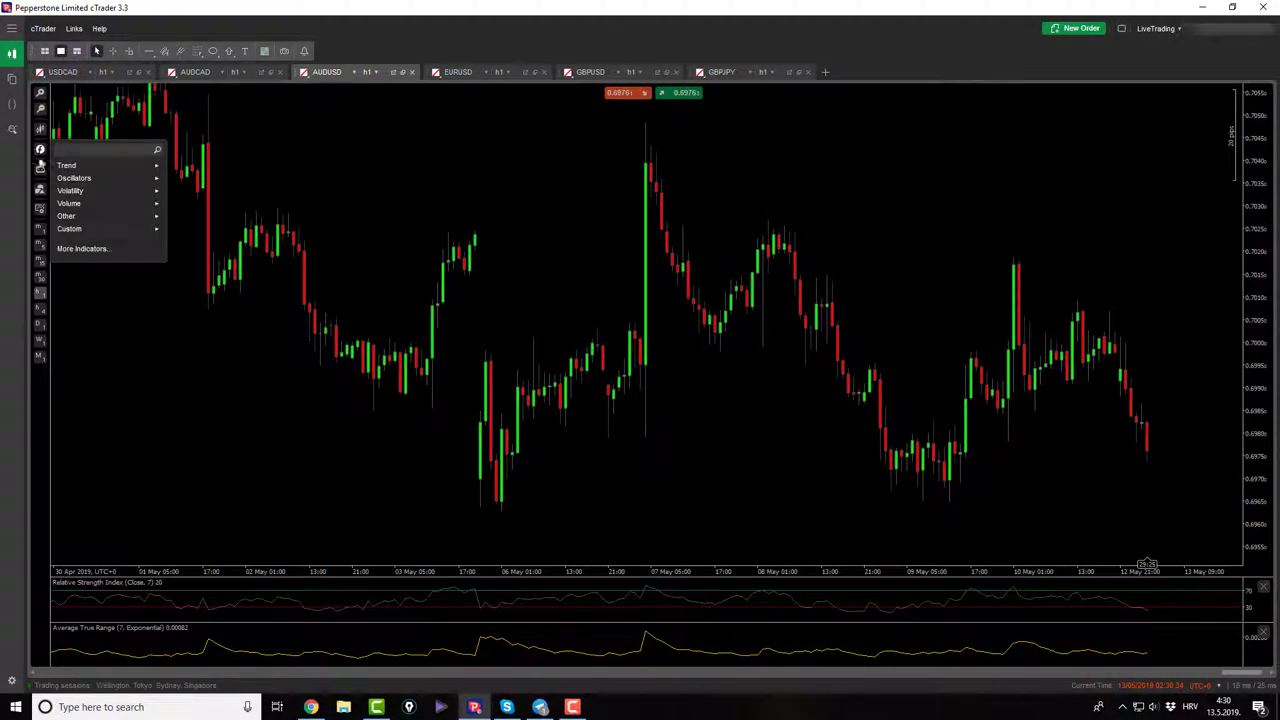
pyautogui.click(40, 168)
pyautogui.click(66, 186)
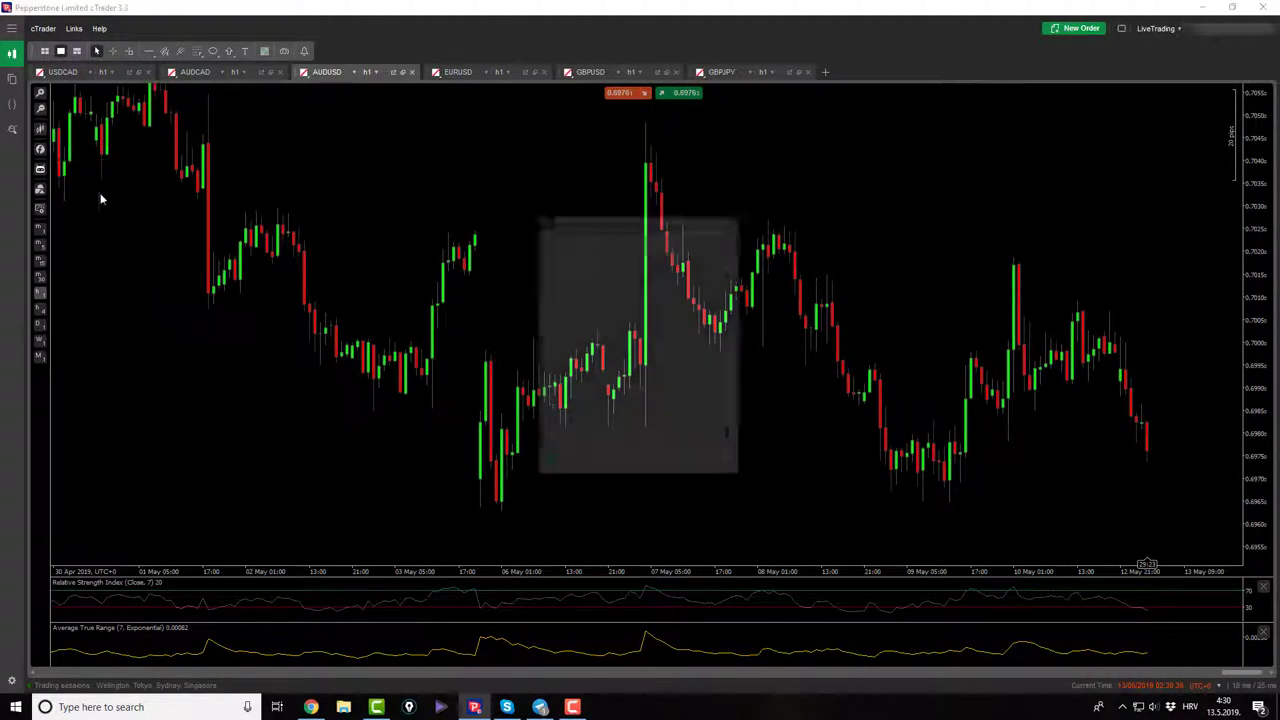
pyautogui.click(590, 462)
pyautogui.click(173, 548)
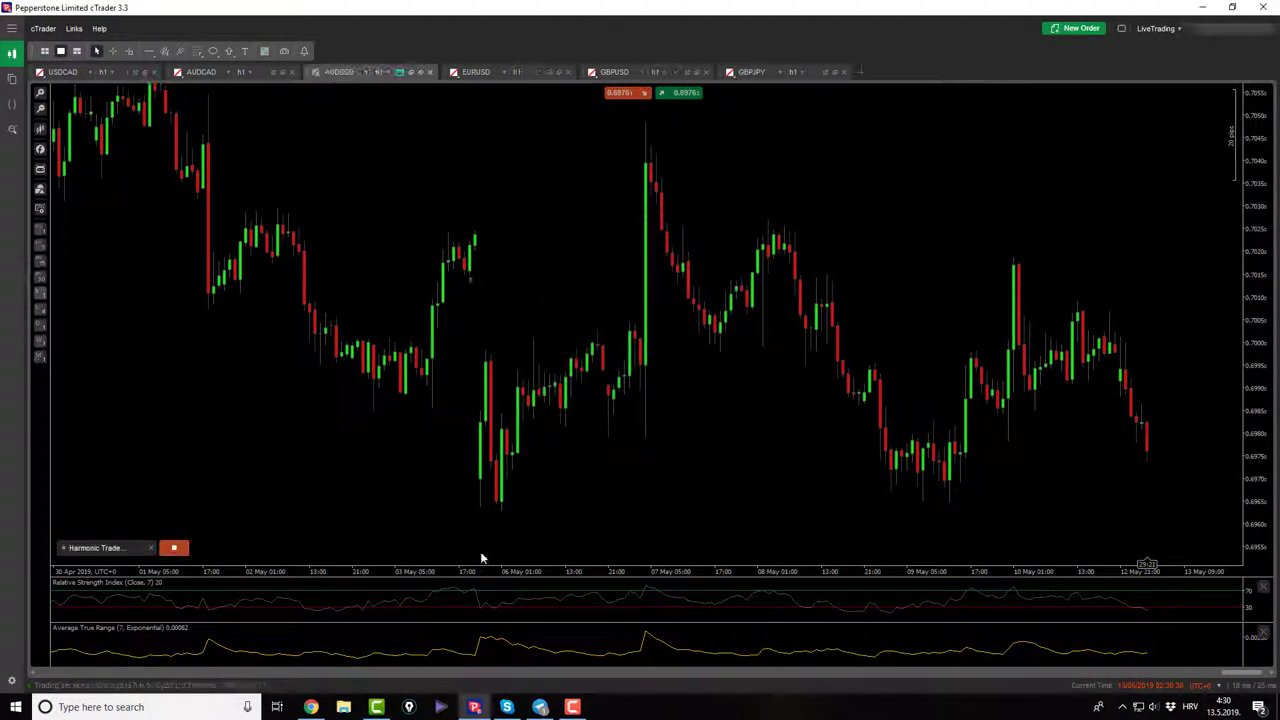
# Step: Plot an AUDUSD harmonic pattern from the 6 May low (X), with A at the 7 May high, C at the 8 May high and D at the 9 May drop
pyautogui.click(644, 117)
pyautogui.click(720, 355)
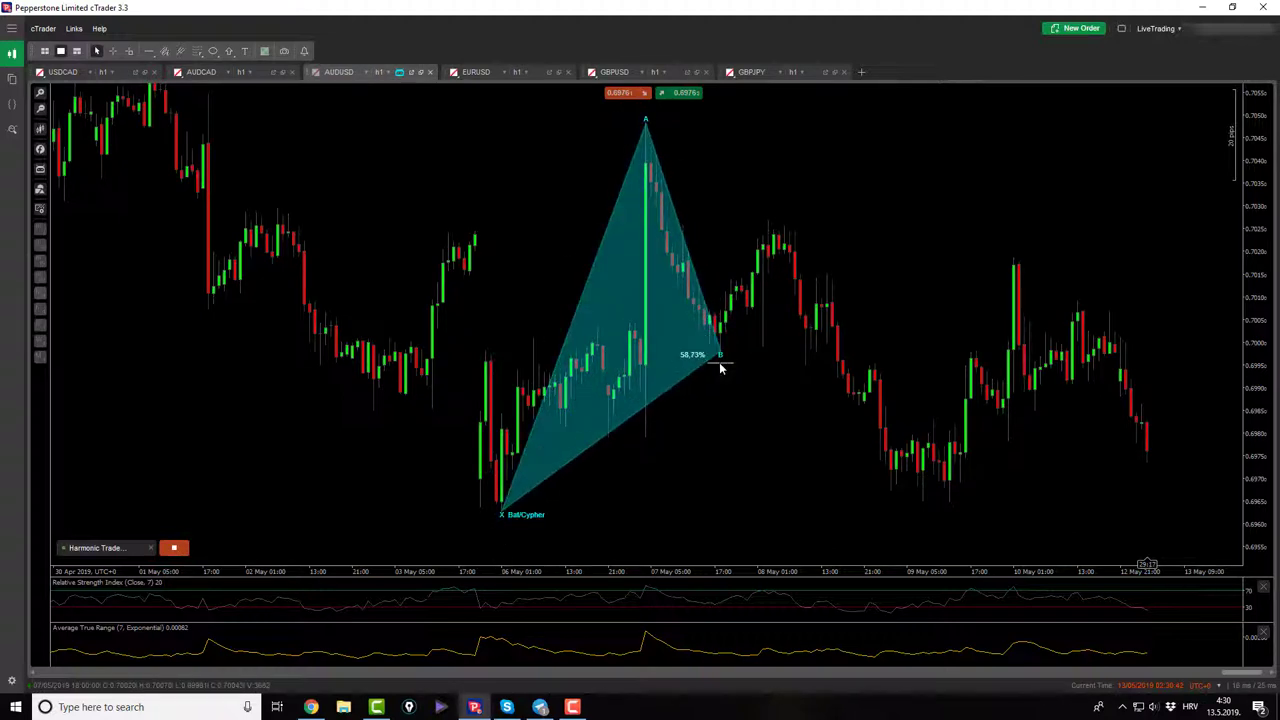
pyautogui.click(768, 193)
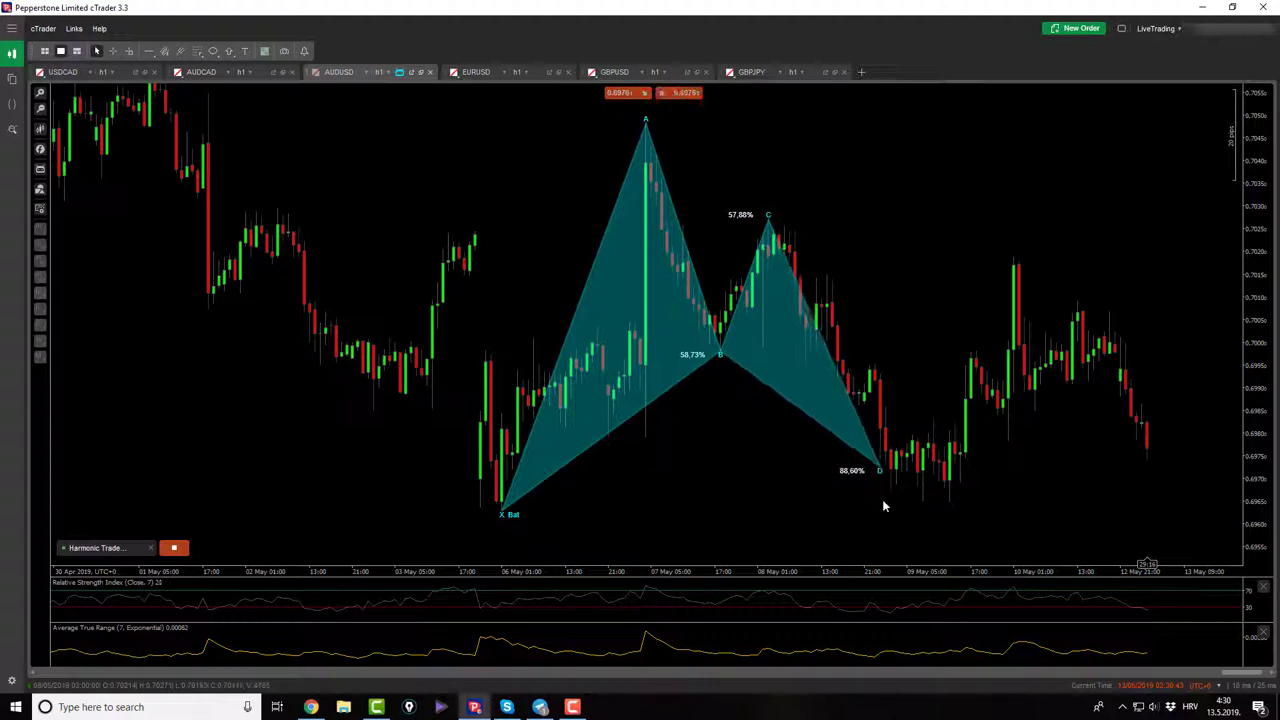
pyautogui.click(888, 499)
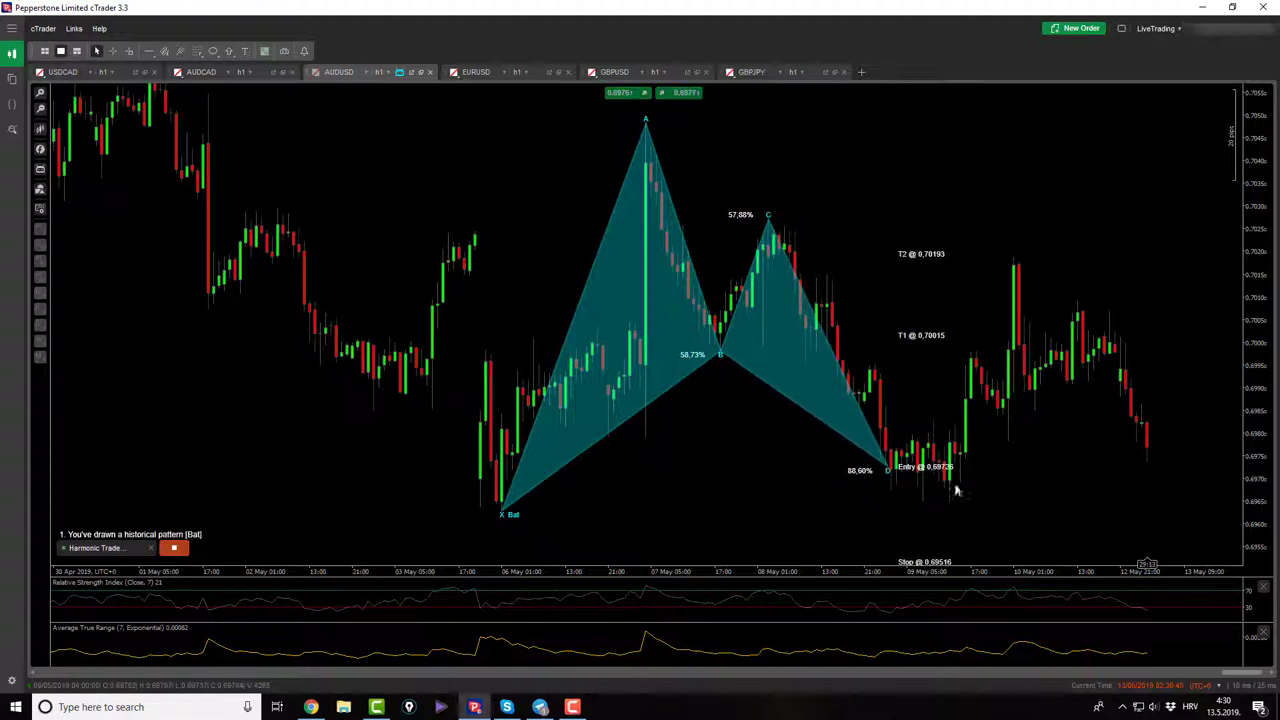
# Step: Measure from the pattern's entry to T2, and check the leg from A to the 9 May low with a temporary Fibonacci retracement
pyautogui.middleClick(970, 435)
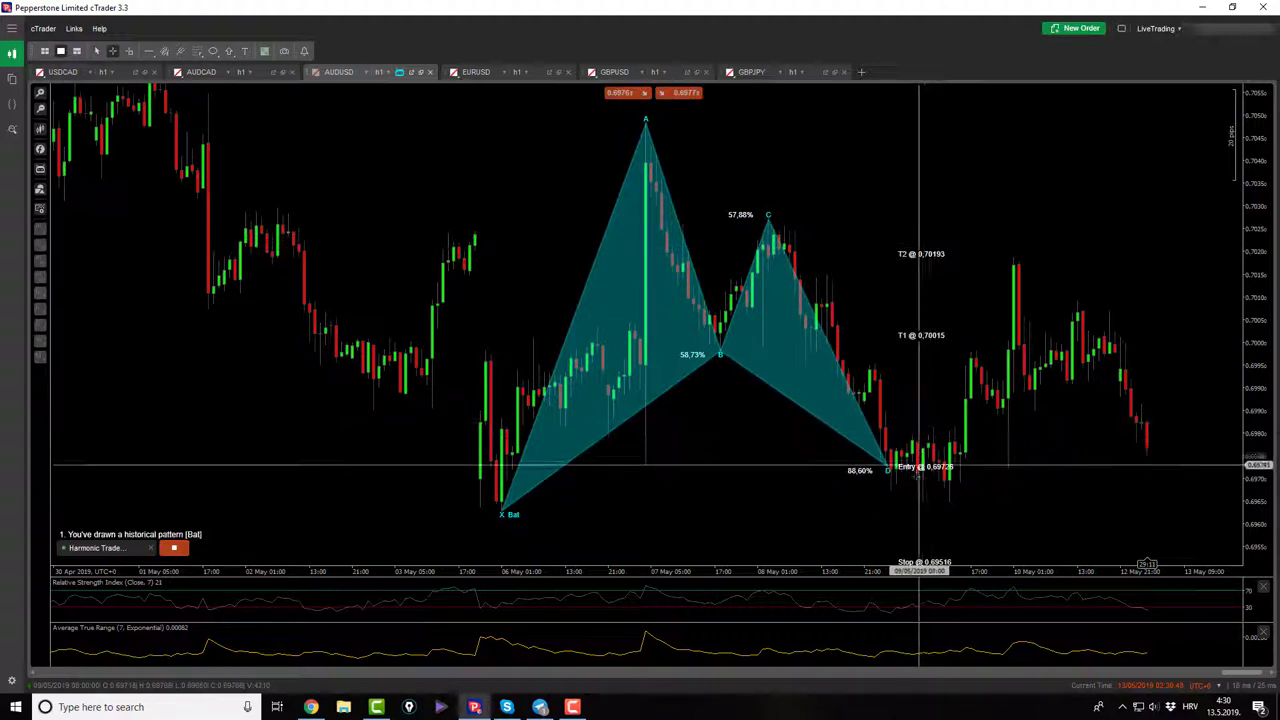
pyautogui.moveTo(913, 470); pyautogui.dragTo(926, 253)
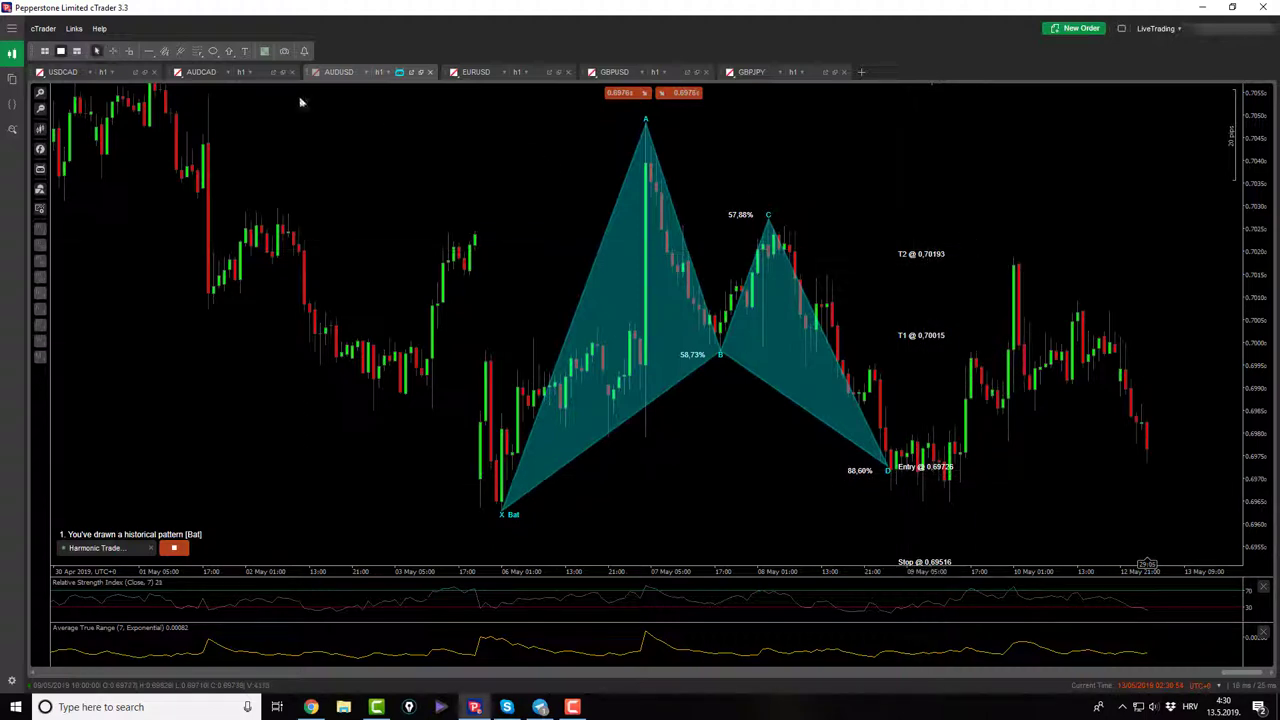
pyautogui.moveTo(640, 118); pyautogui.dragTo(950, 505)
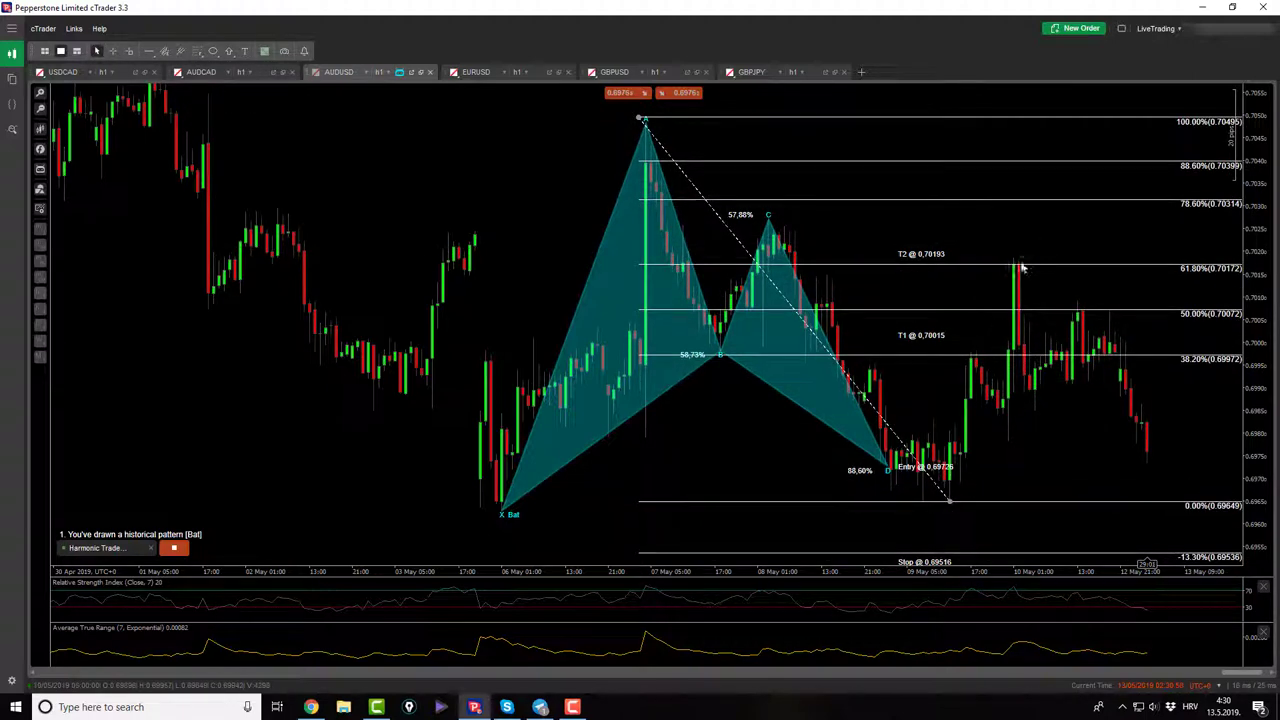
pyautogui.moveTo(643, 120); pyautogui.dragTo(647, 125)
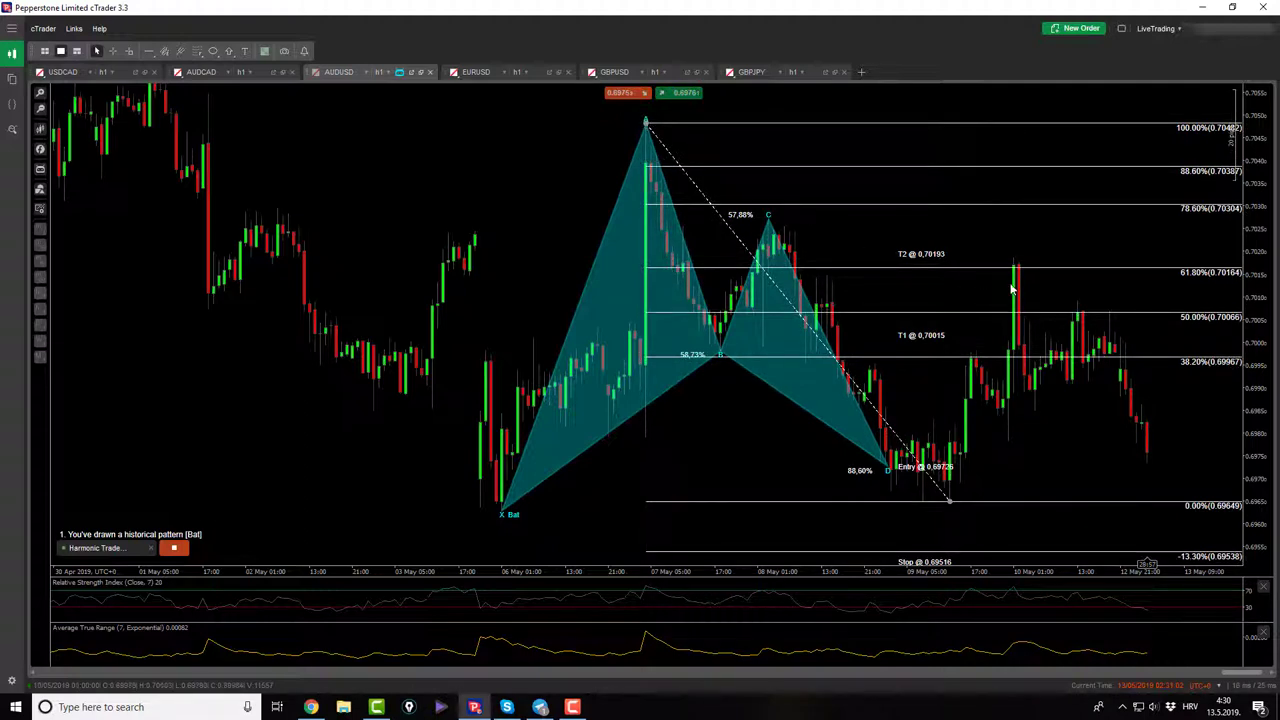
pyautogui.press('Delete')
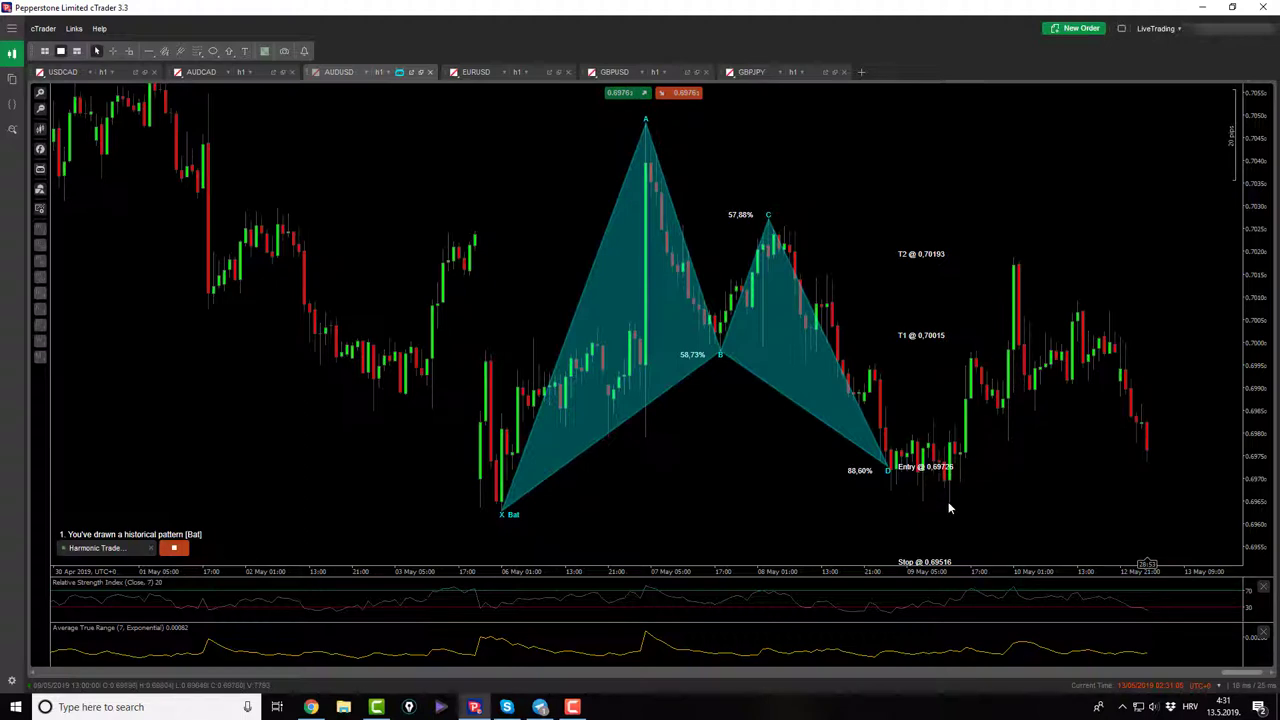
# Step: Restart the cBot, plot an AUDUSD pattern from the 9 May low to the latest candle, and check that candle's price with the crosshair
pyautogui.click(173, 546)
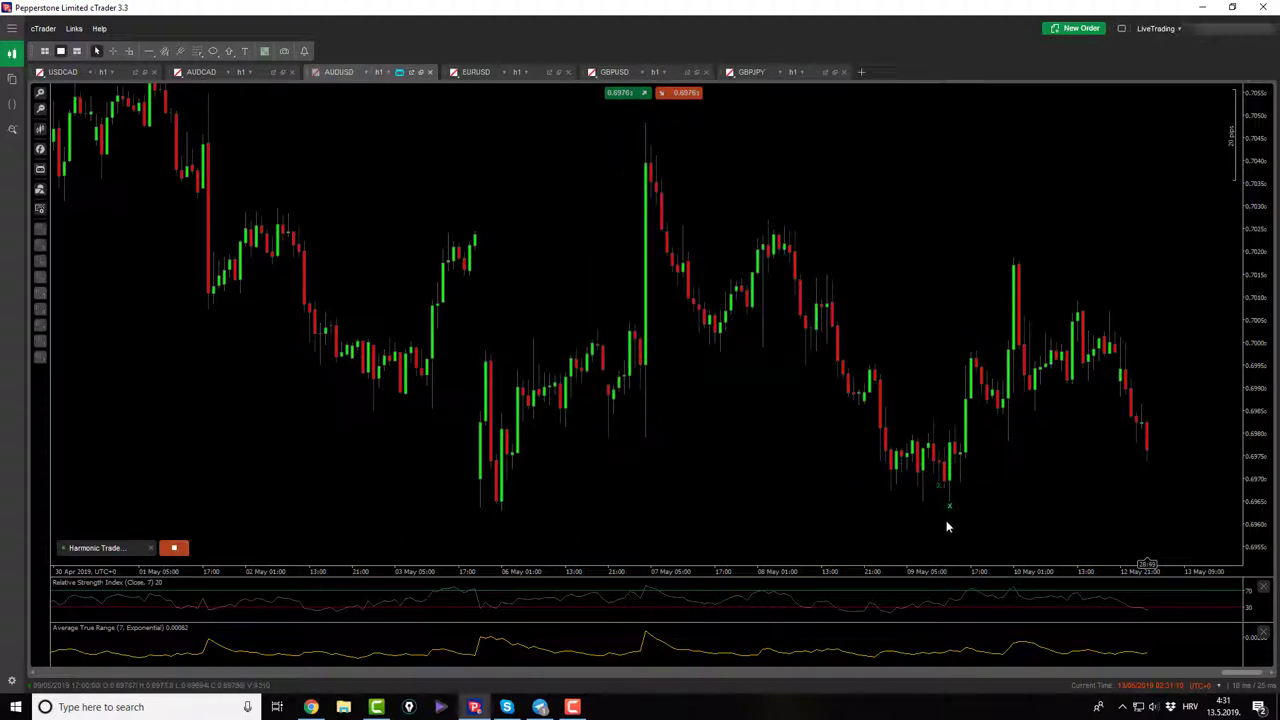
pyautogui.click(1013, 215)
pyautogui.click(1031, 444)
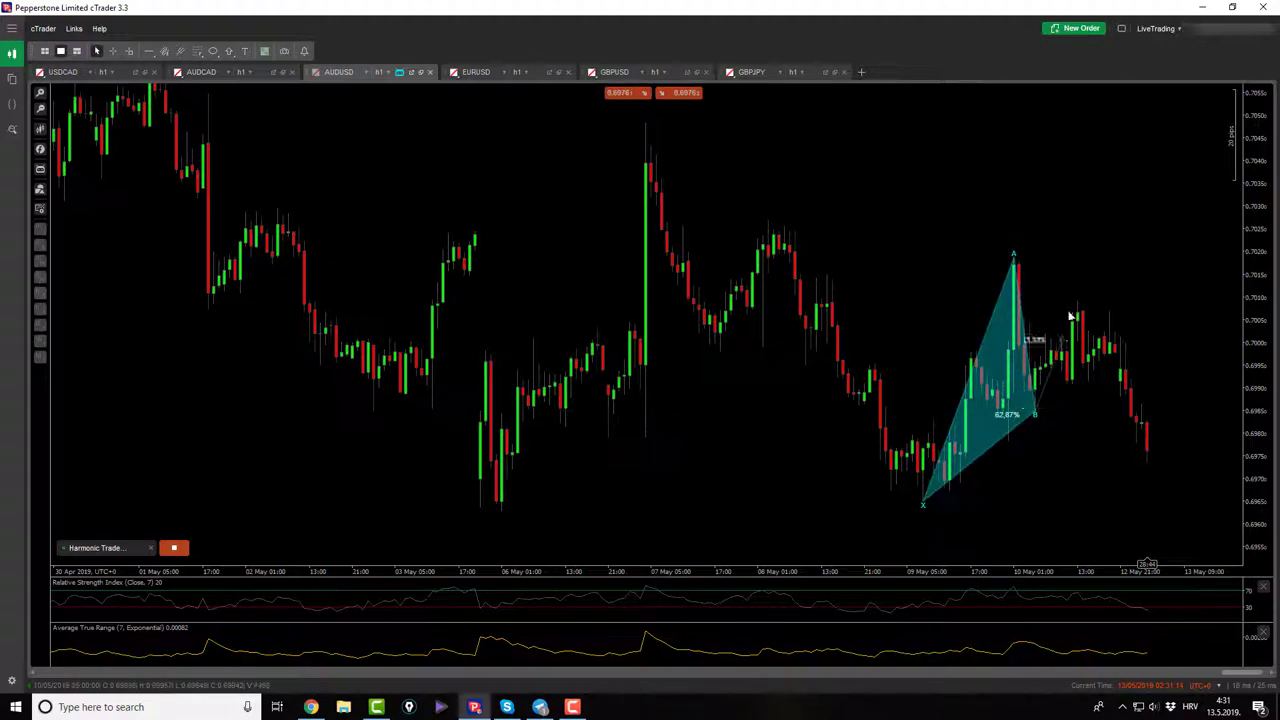
pyautogui.click(1074, 274)
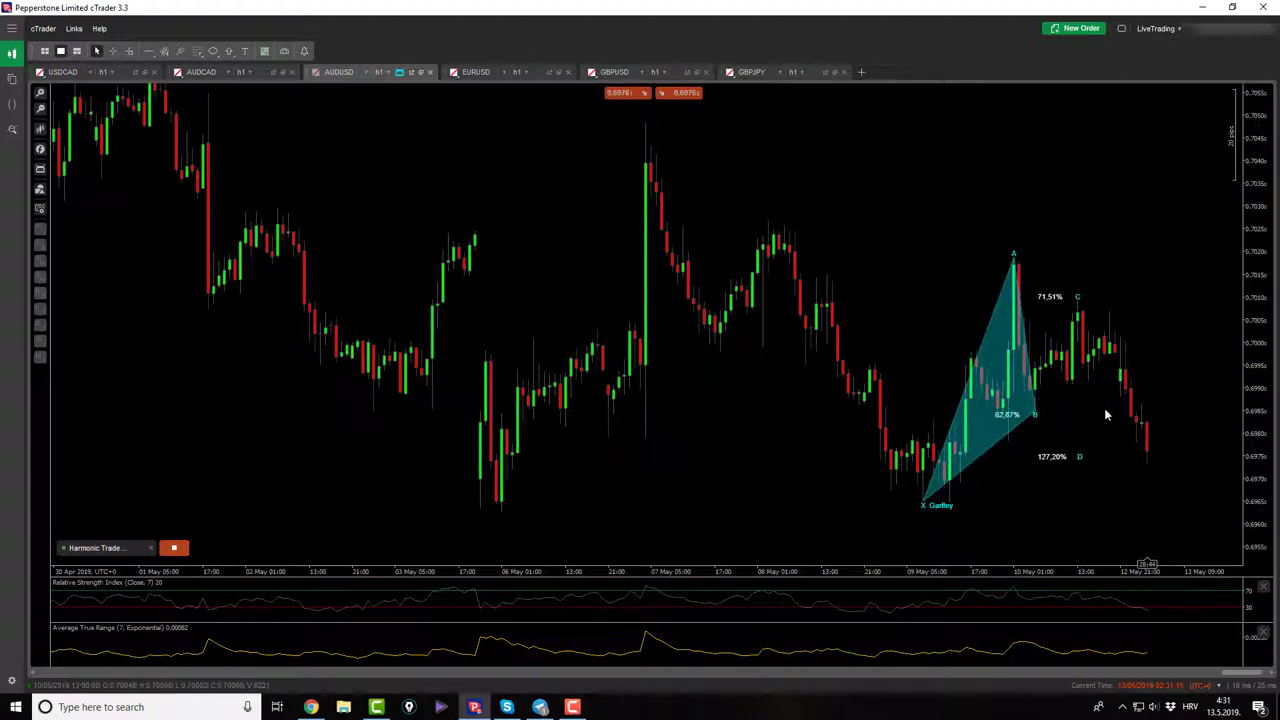
pyautogui.click(1145, 474)
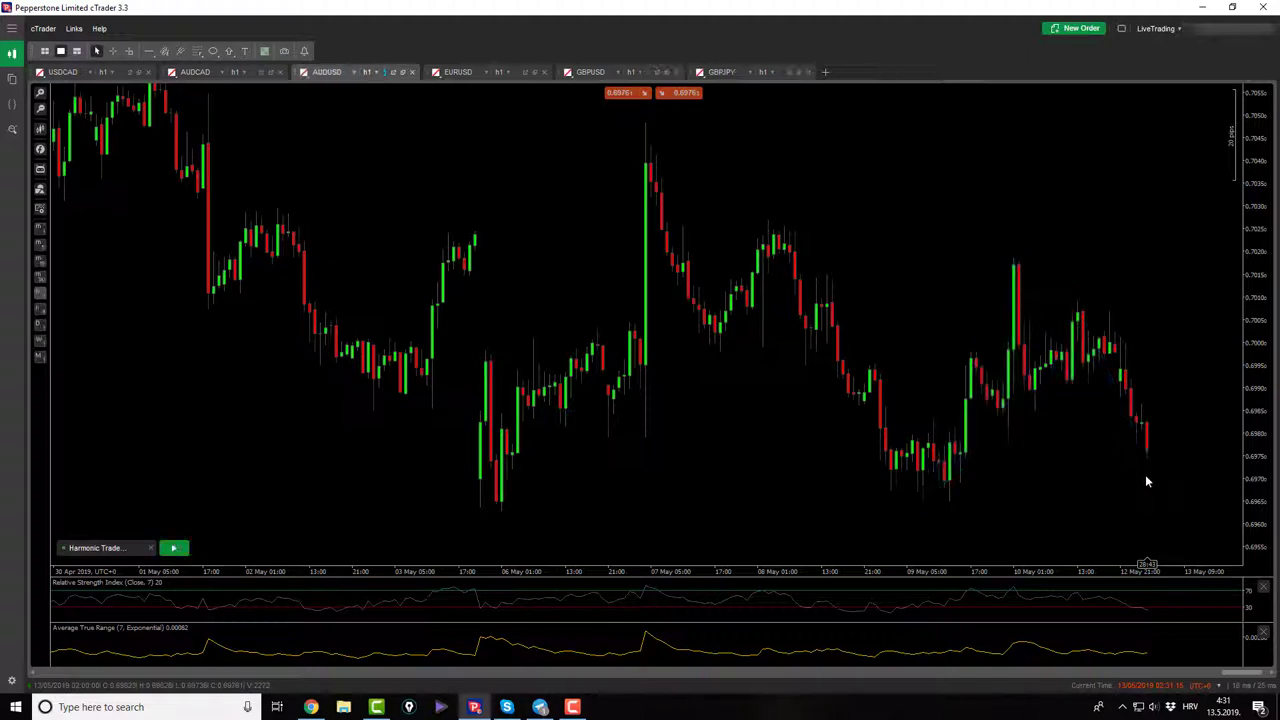
pyautogui.click(112, 51)
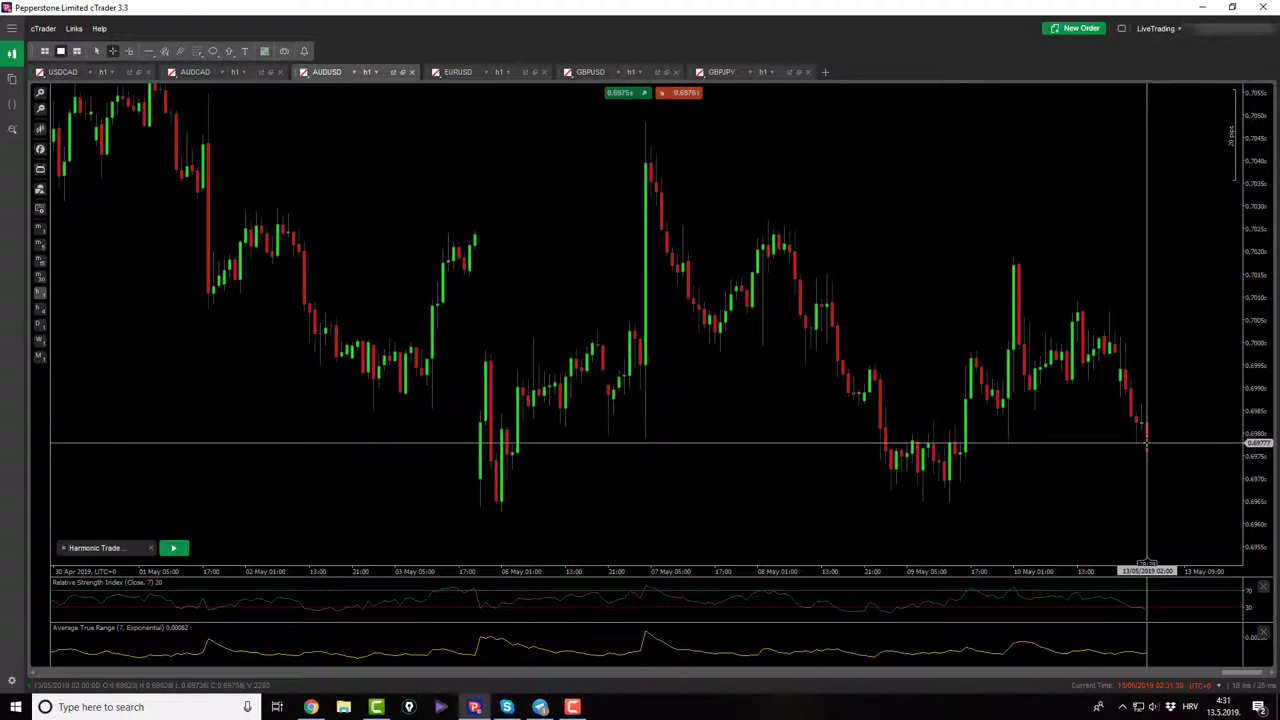
pyautogui.press('Escape')
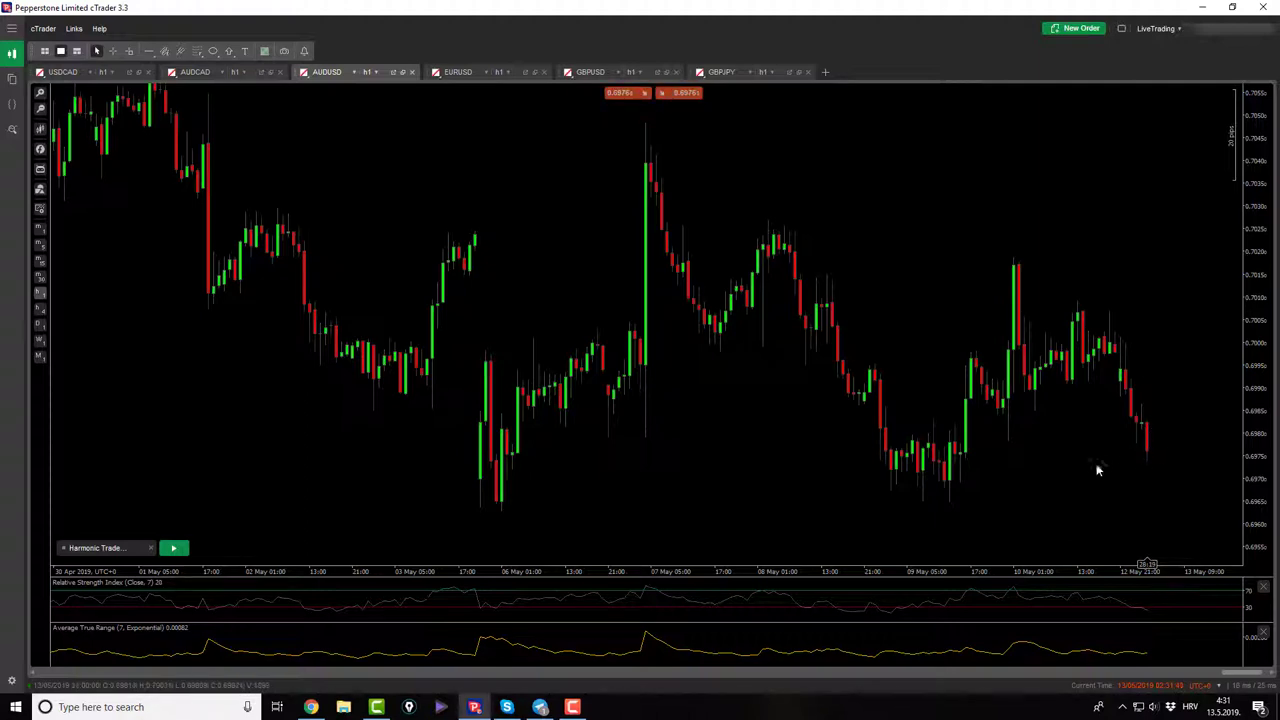
# Step: Switch to the EURUSD chart, add the Harmonic Trade Manager v1.1 cBot with its default parameters and start it
pyautogui.click(460, 72)
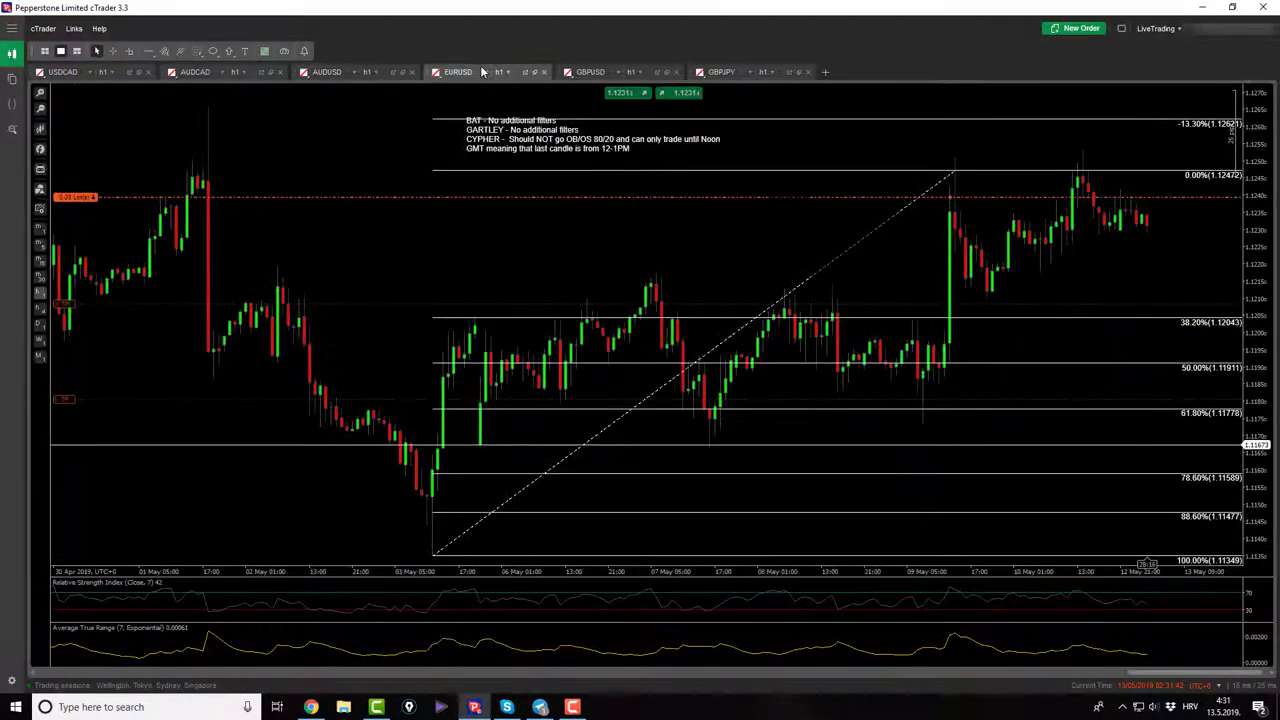
pyautogui.click(40, 169)
pyautogui.click(66, 187)
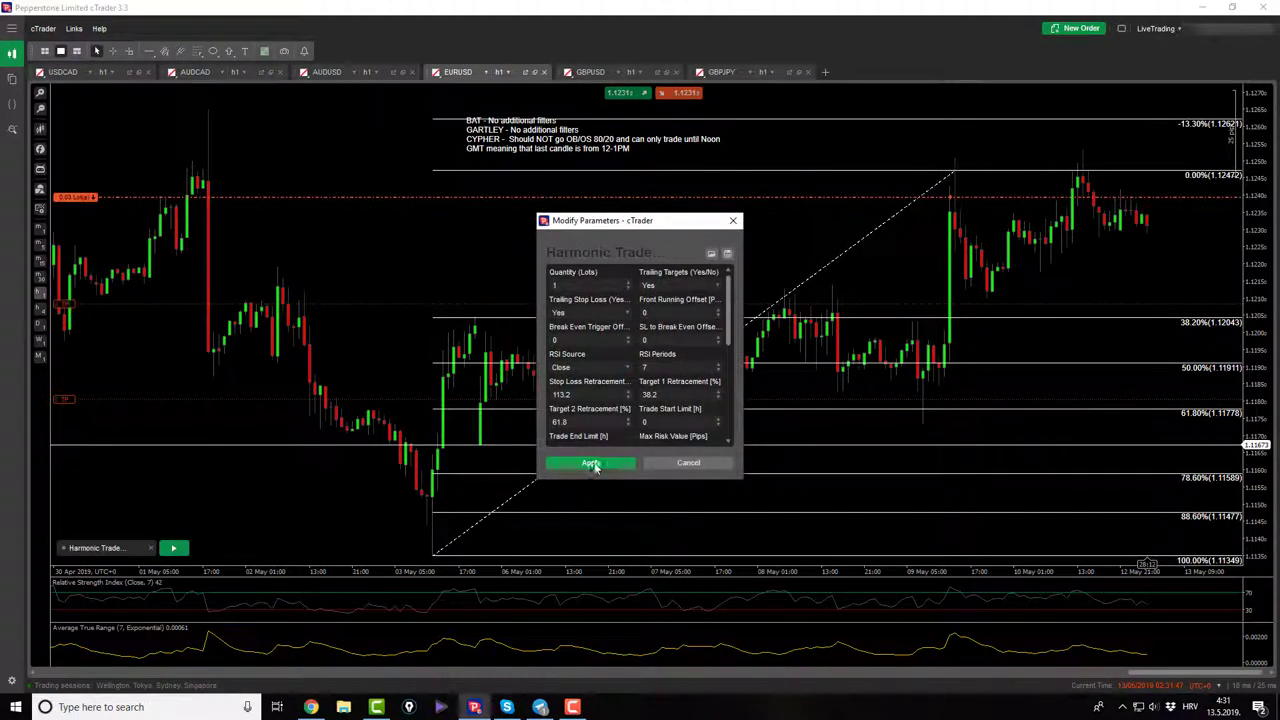
pyautogui.click(586, 461)
pyautogui.click(174, 548)
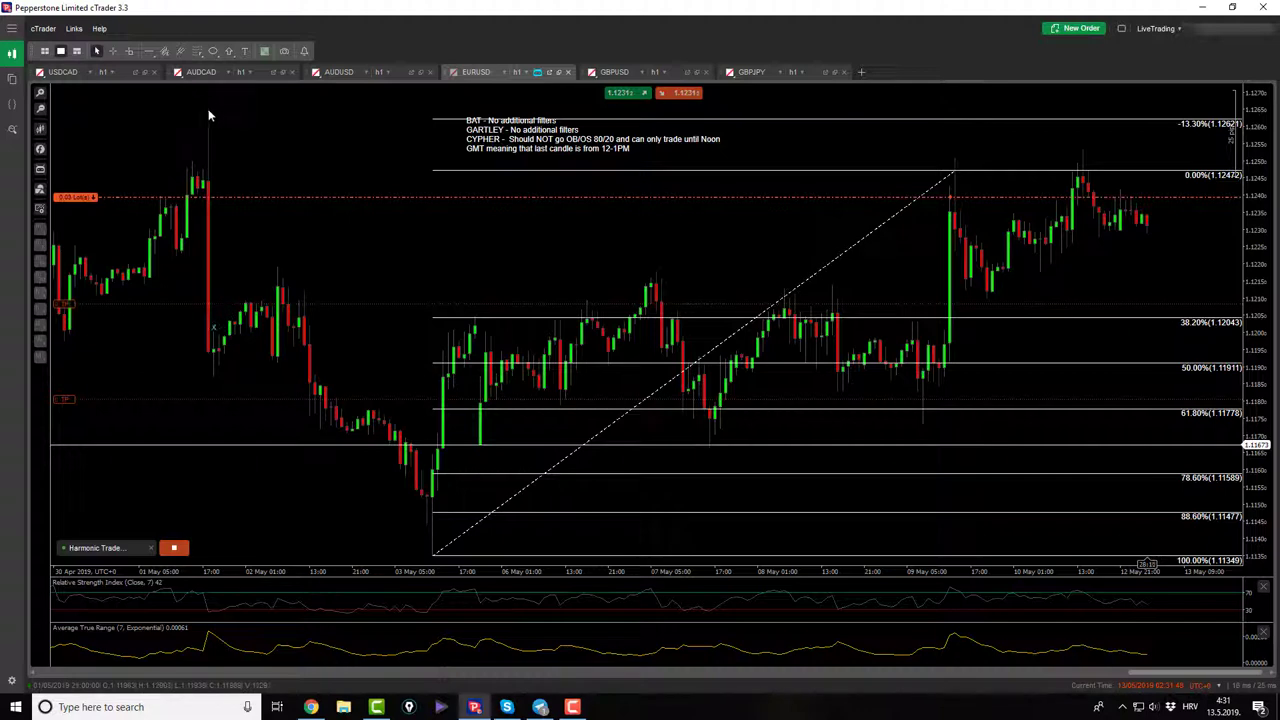
# Step: Plot a EURUSD pattern from the 1 May high (X), with A at the 3 May low, B and C at the 7 May high and low, and D at the 9 May rise
pyautogui.click(432, 556)
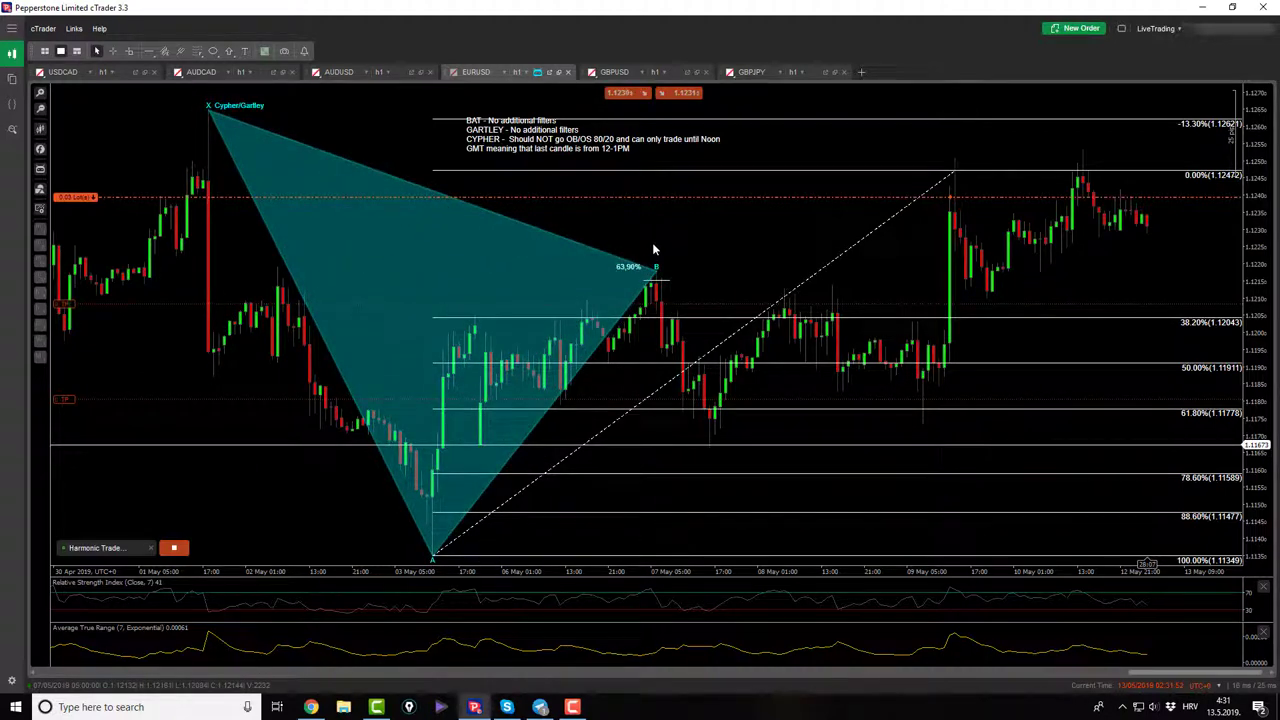
pyautogui.click(652, 244)
pyautogui.click(709, 449)
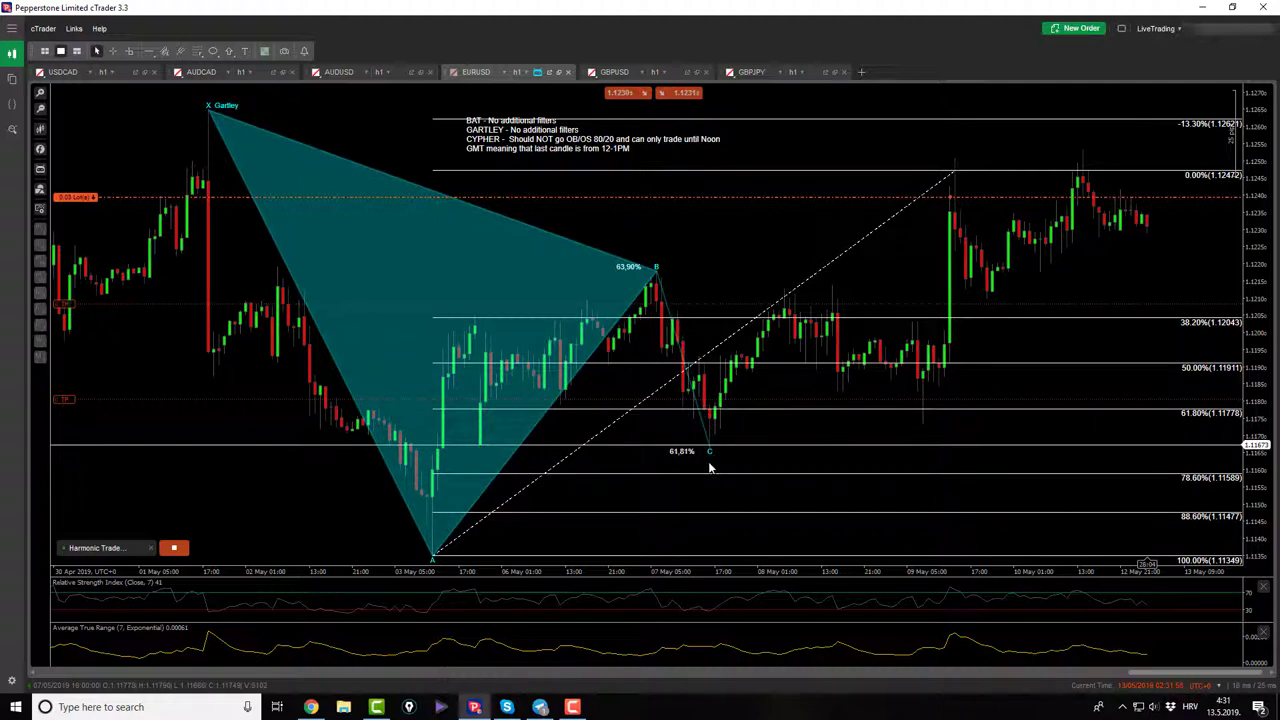
pyautogui.click(958, 157)
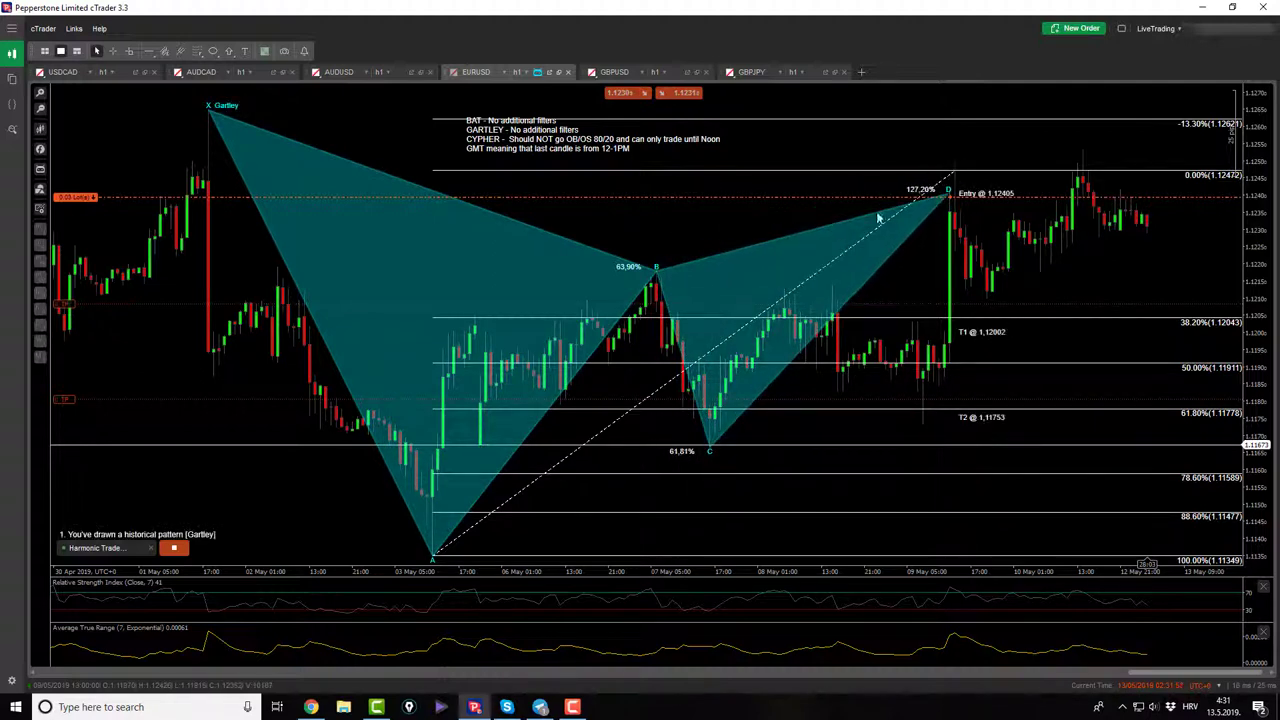
# Step: Replace the old Fibonacci retracement with one from the 3 May low, extending its end from the 9 May high to the 10 May high
pyautogui.click(112, 51)
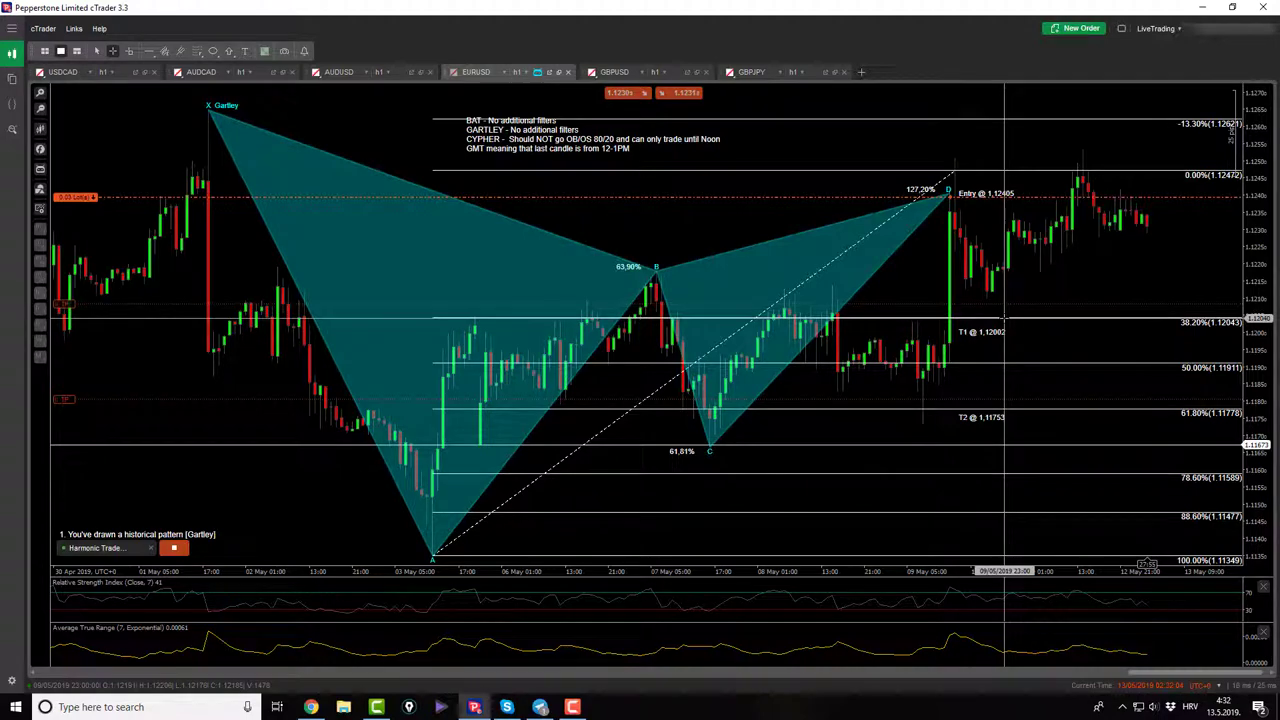
pyautogui.click(213, 51)
pyautogui.click(240, 72)
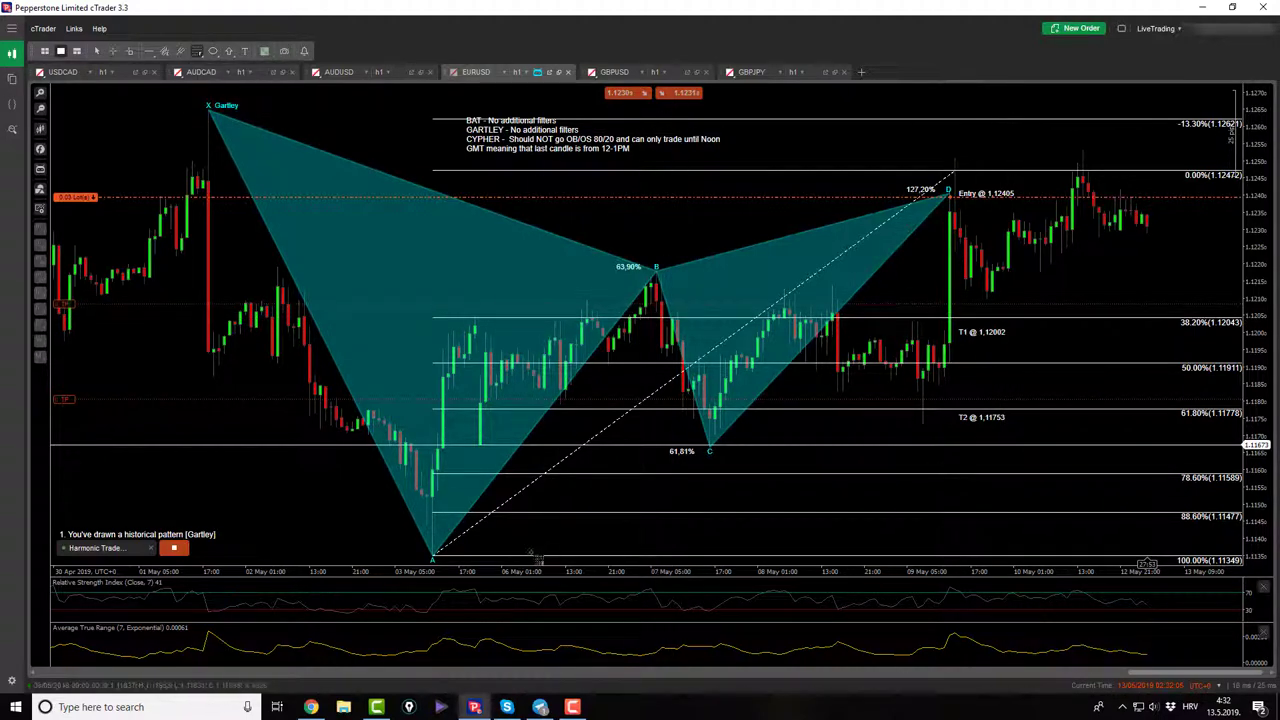
pyautogui.moveTo(435, 557); pyautogui.dragTo(955, 158)
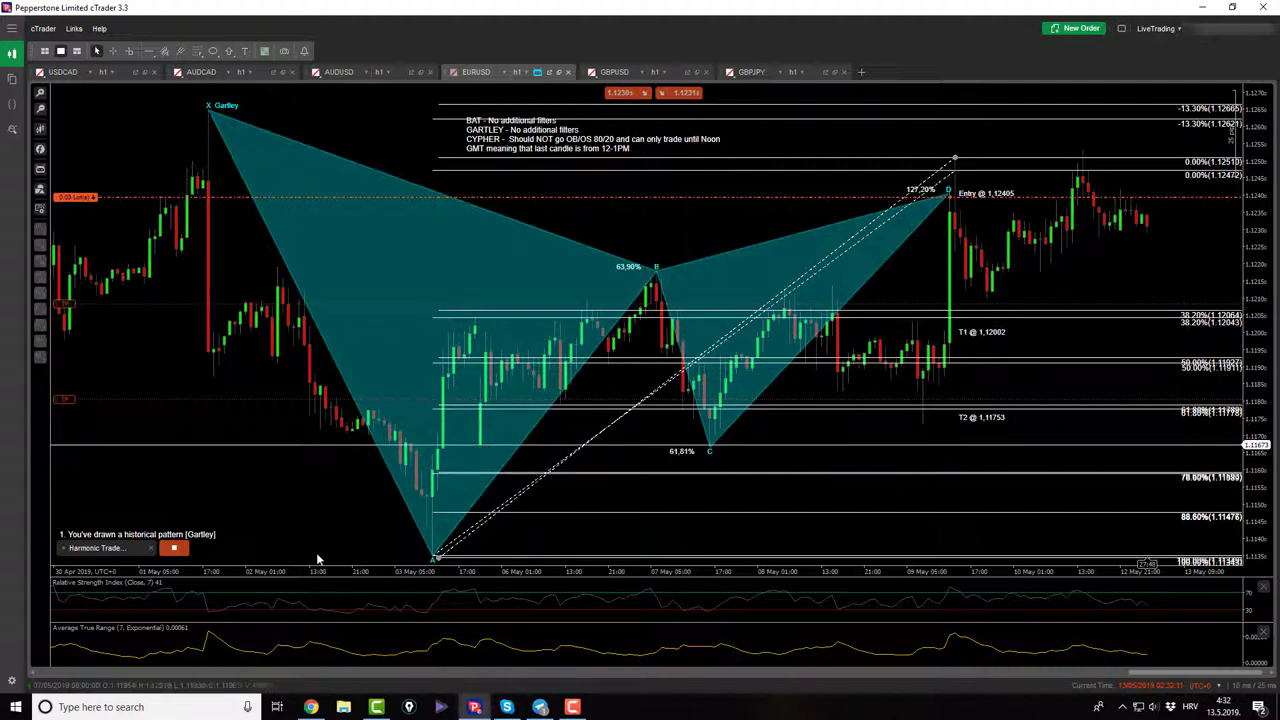
pyautogui.moveTo(437, 563); pyautogui.dragTo(432, 557)
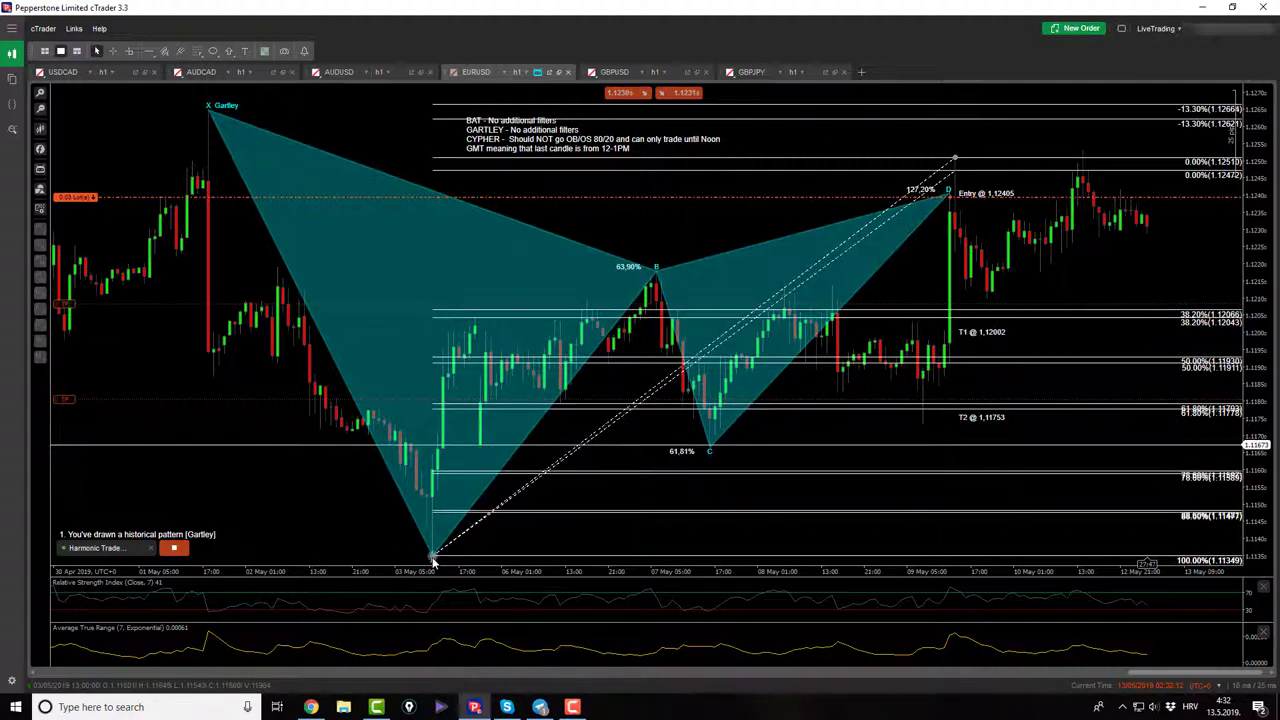
pyautogui.click(113, 51)
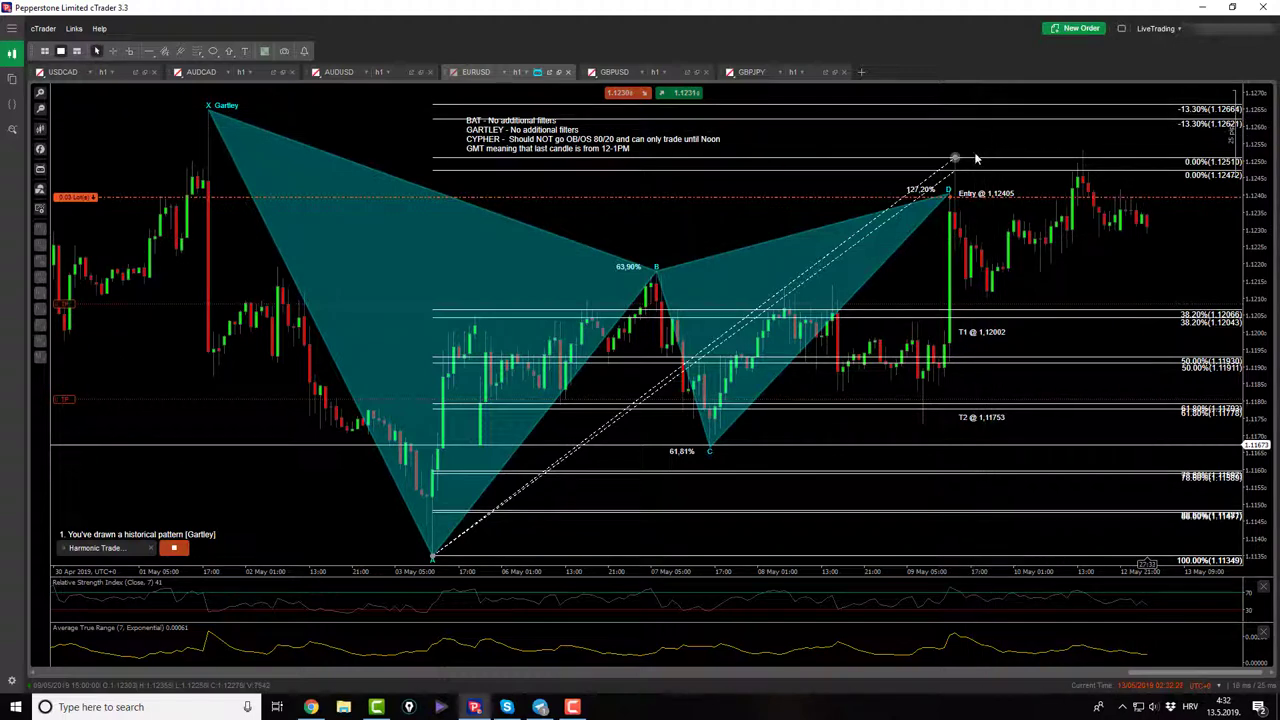
pyautogui.moveTo(955, 158); pyautogui.dragTo(1084, 150)
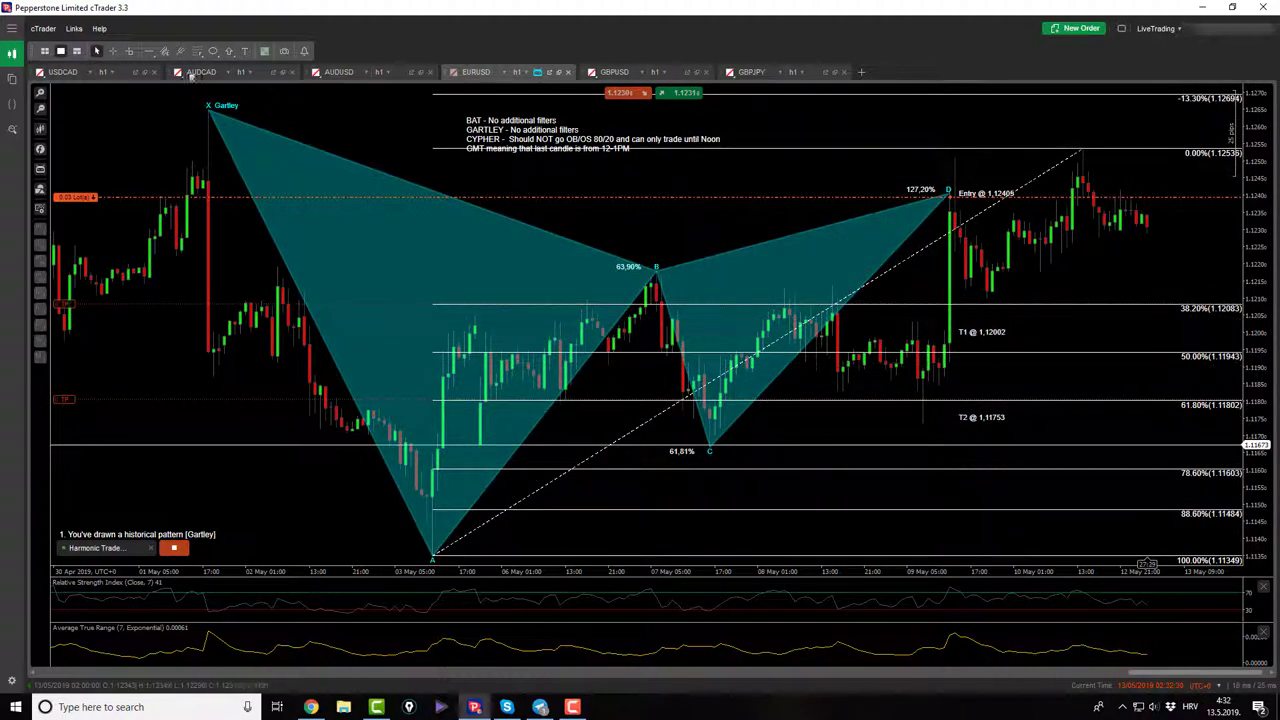
# Step: Check the 38.2% retracement level with the crosshair and review the open EURUSD positions
pyautogui.click(115, 51)
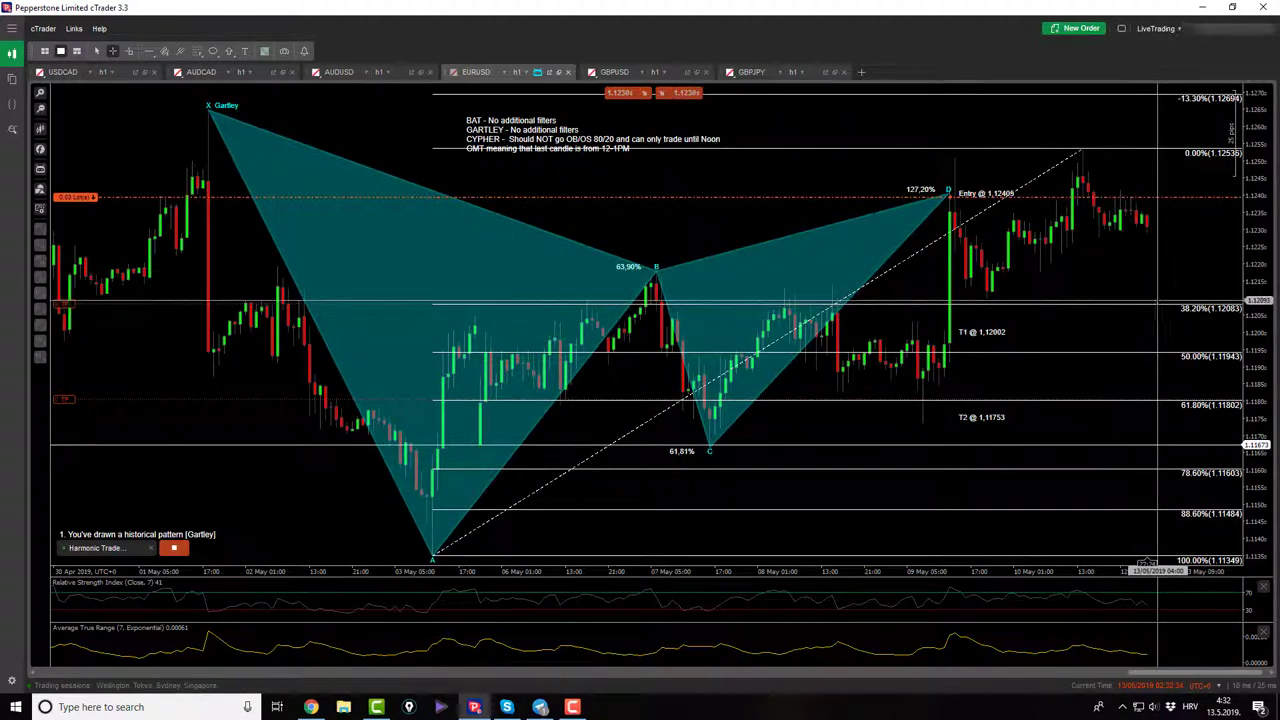
pyautogui.click(1157, 300)
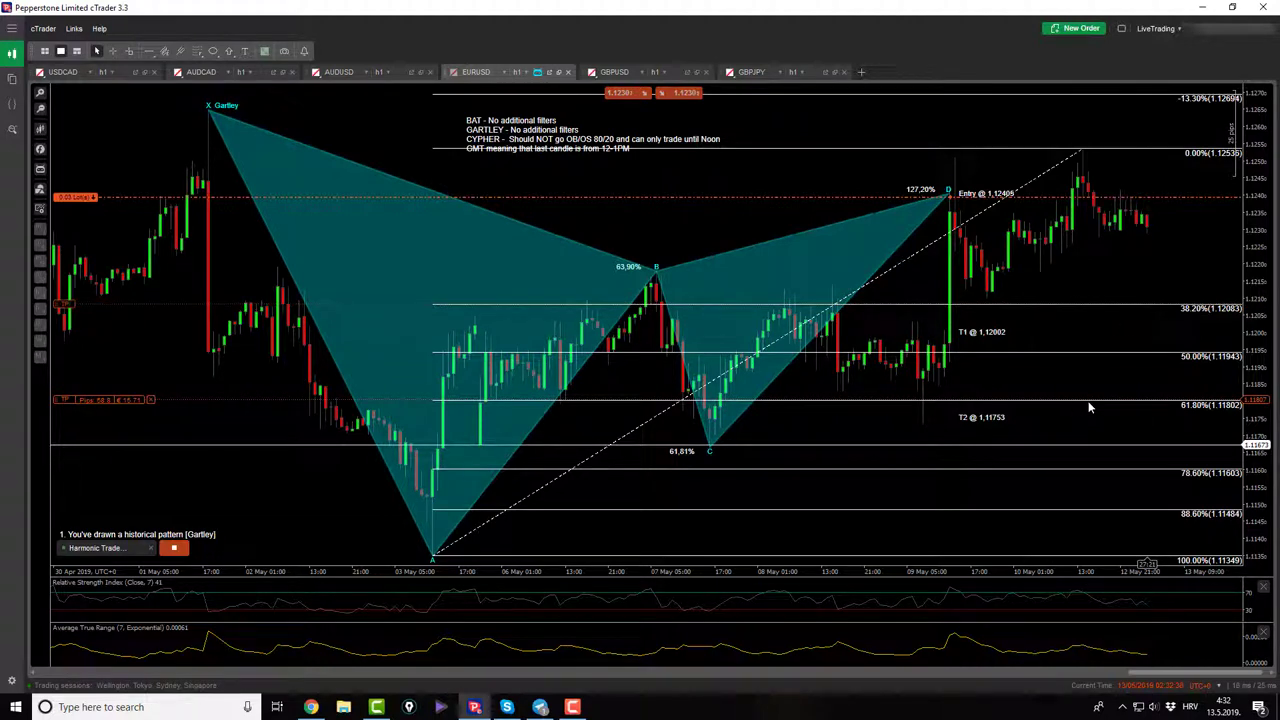
pyautogui.click(1121, 28)
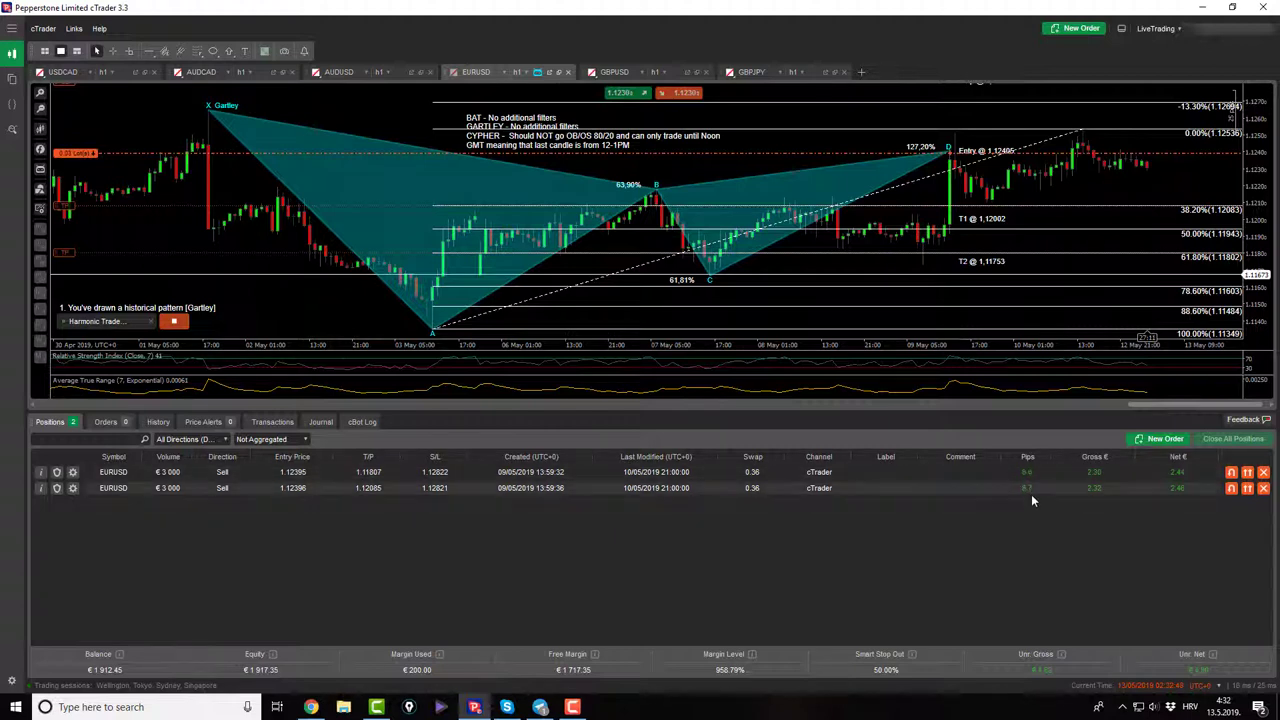
pyautogui.click(1124, 29)
# Step: Switch to the GBPUSD chart, add the Harmonic Trade Manager v1.1 cBot with its default parameters and start it
pyautogui.click(612, 76)
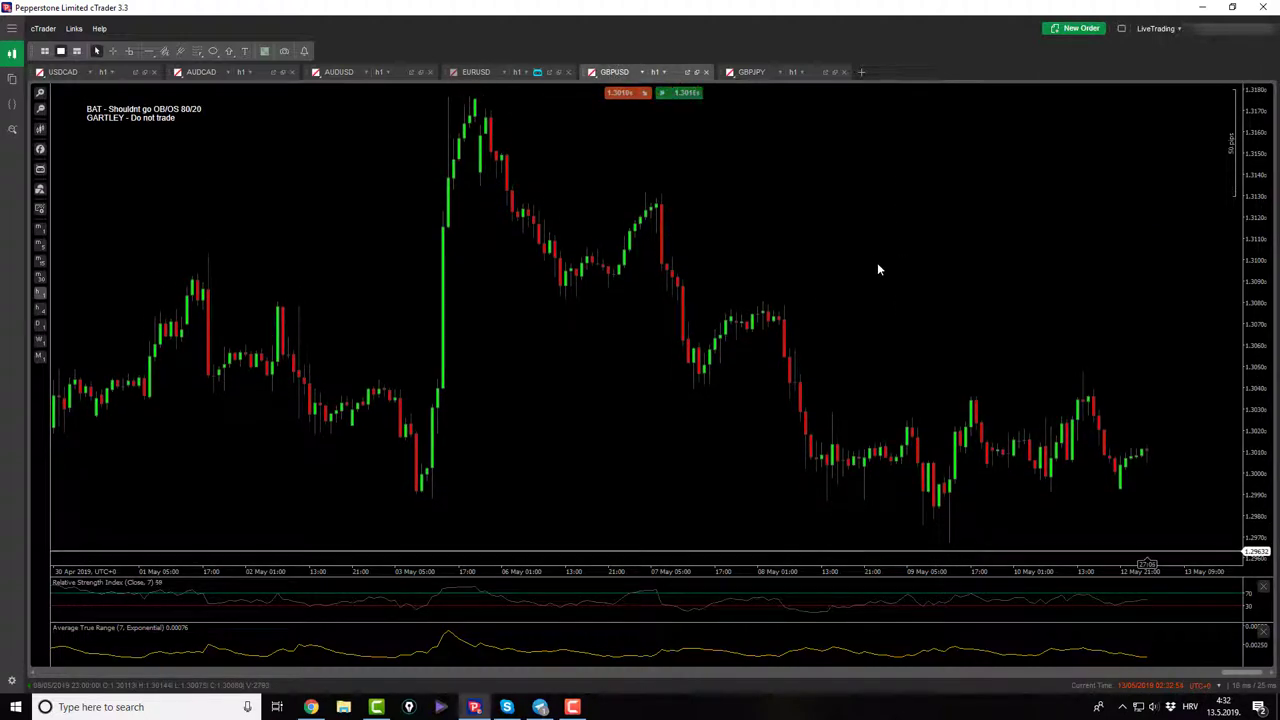
pyautogui.click(41, 170)
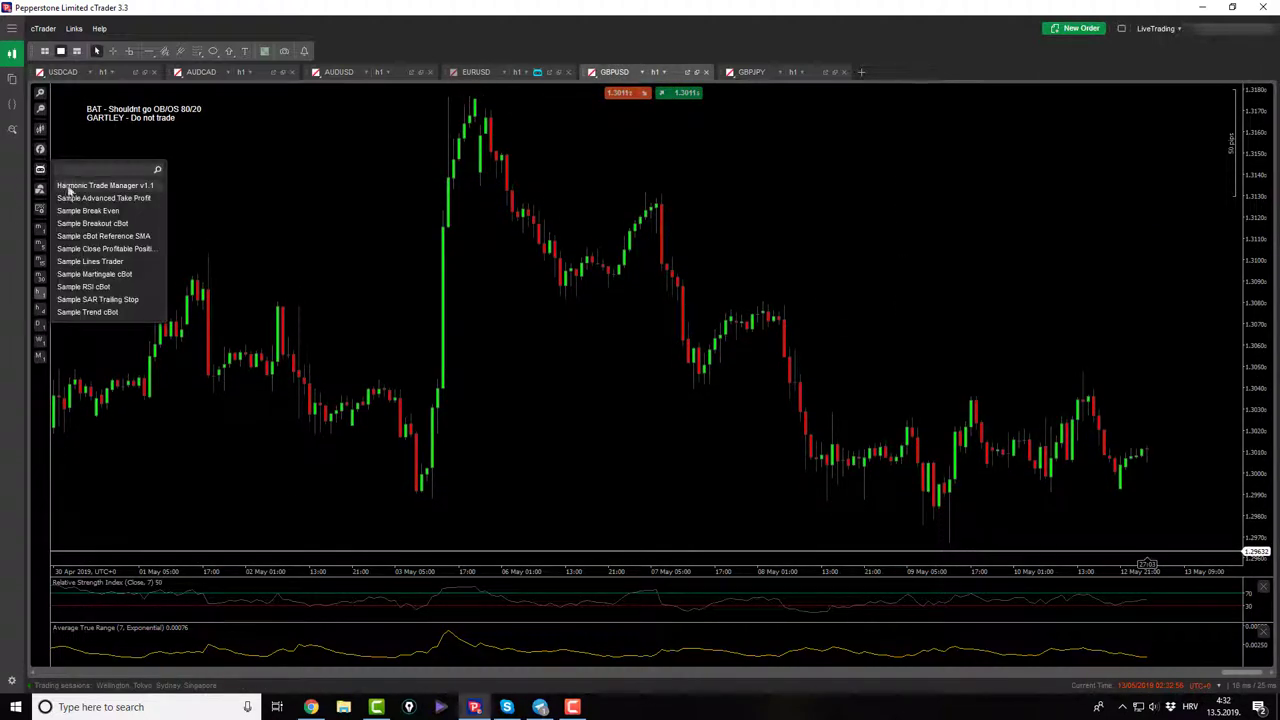
pyautogui.click(68, 188)
pyautogui.click(583, 466)
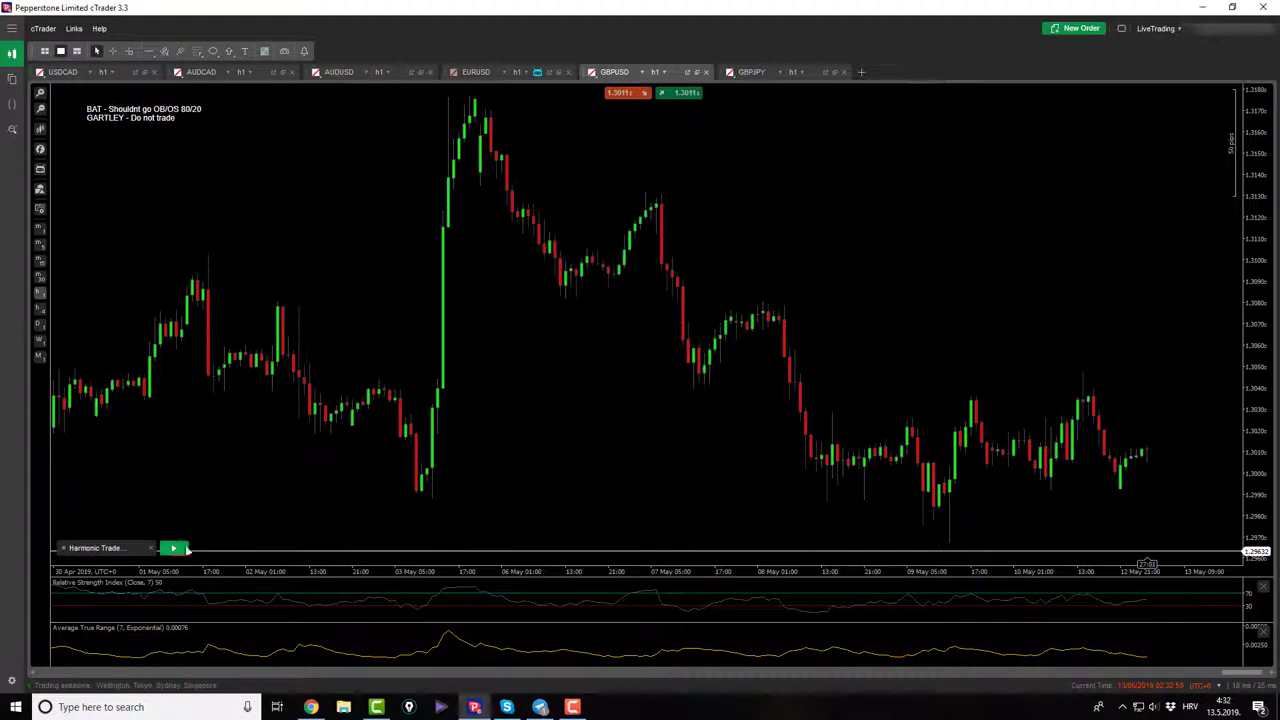
# Step: Plot a GBPUSD pattern through A (3 May high), B (6 May low), C (7 May high) and D (8 May drop), and move the rules note beside the targets
pyautogui.click(447, 96)
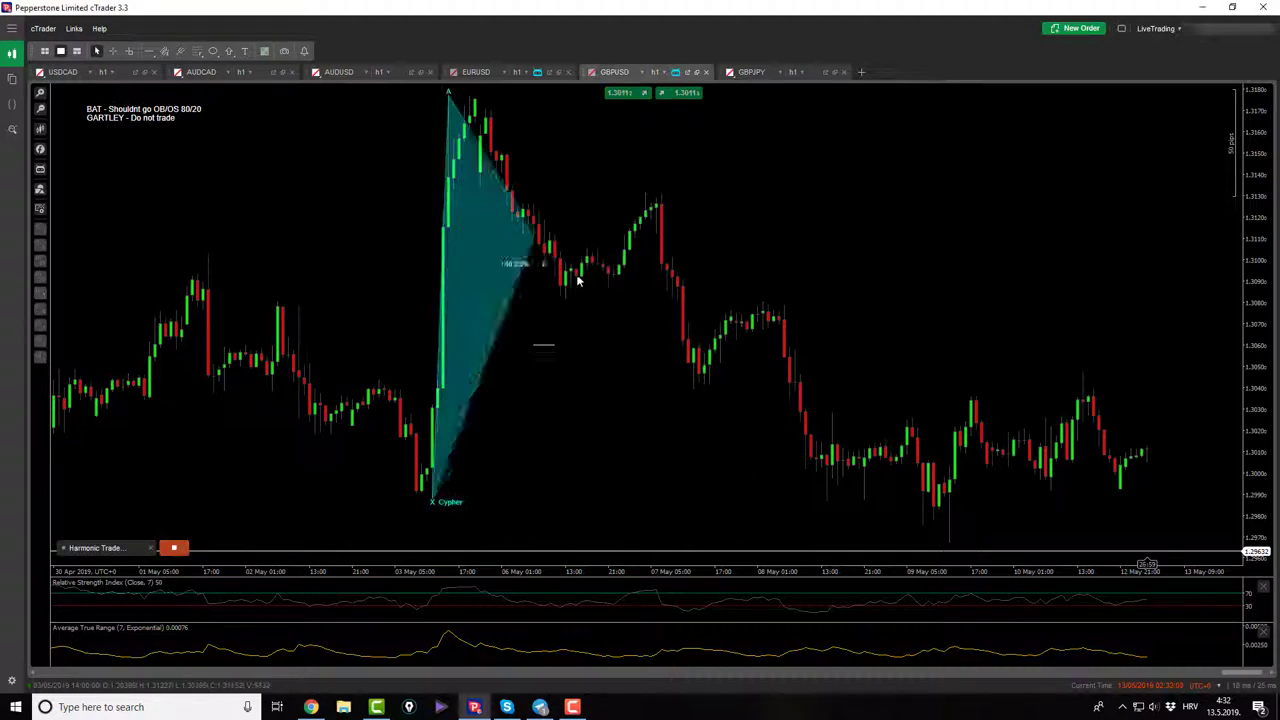
pyautogui.click(642, 150)
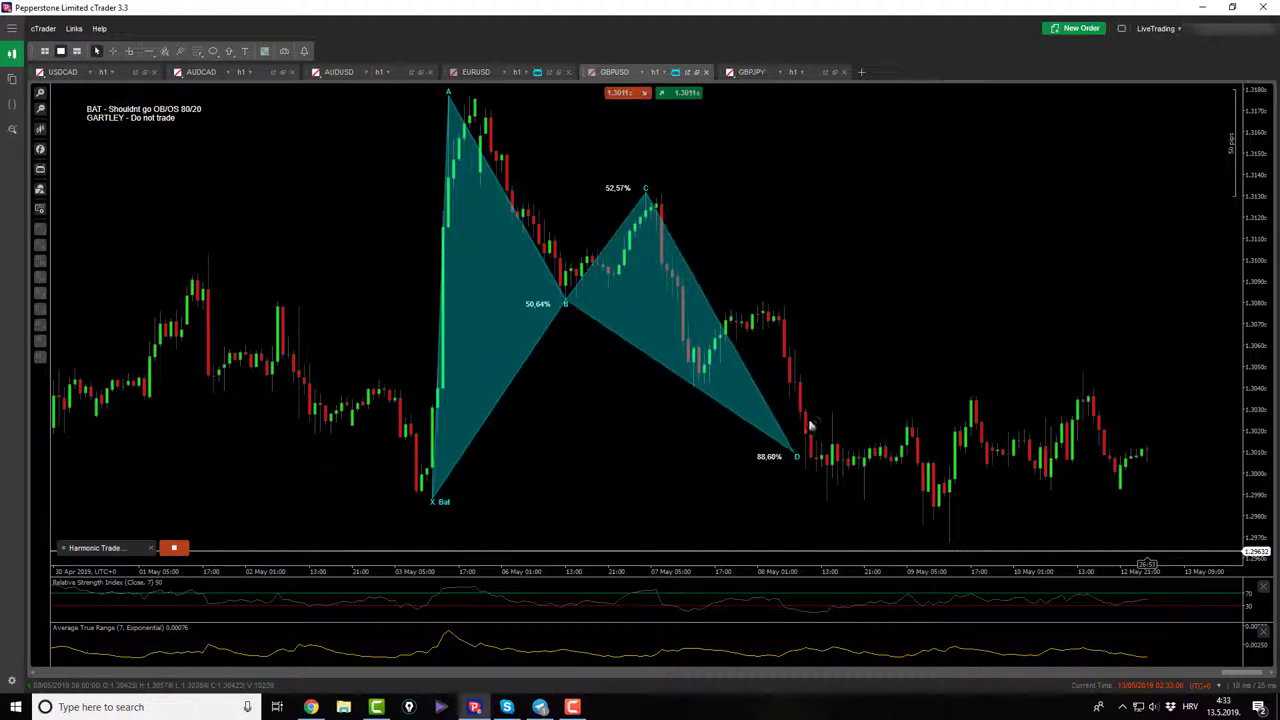
pyautogui.moveTo(190, 107); pyautogui.dragTo(950, 366)
pyautogui.click(112, 51)
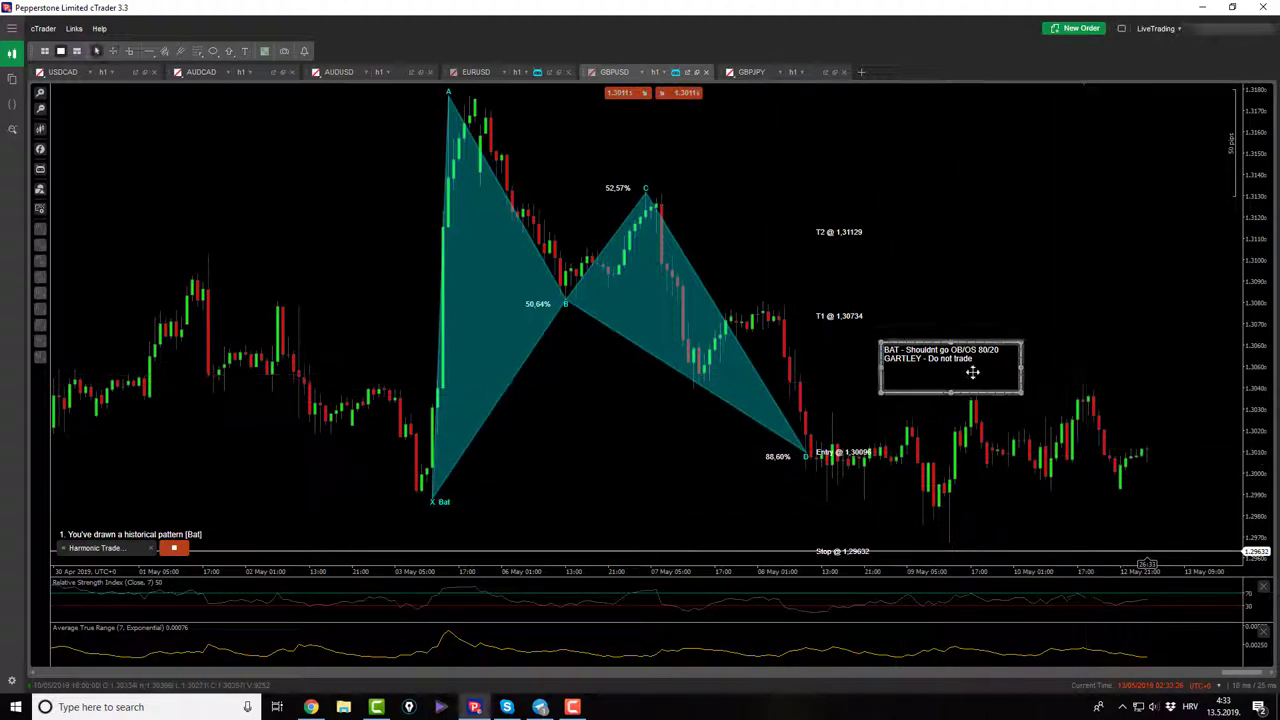
pyautogui.moveTo(964, 370); pyautogui.dragTo(1040, 262)
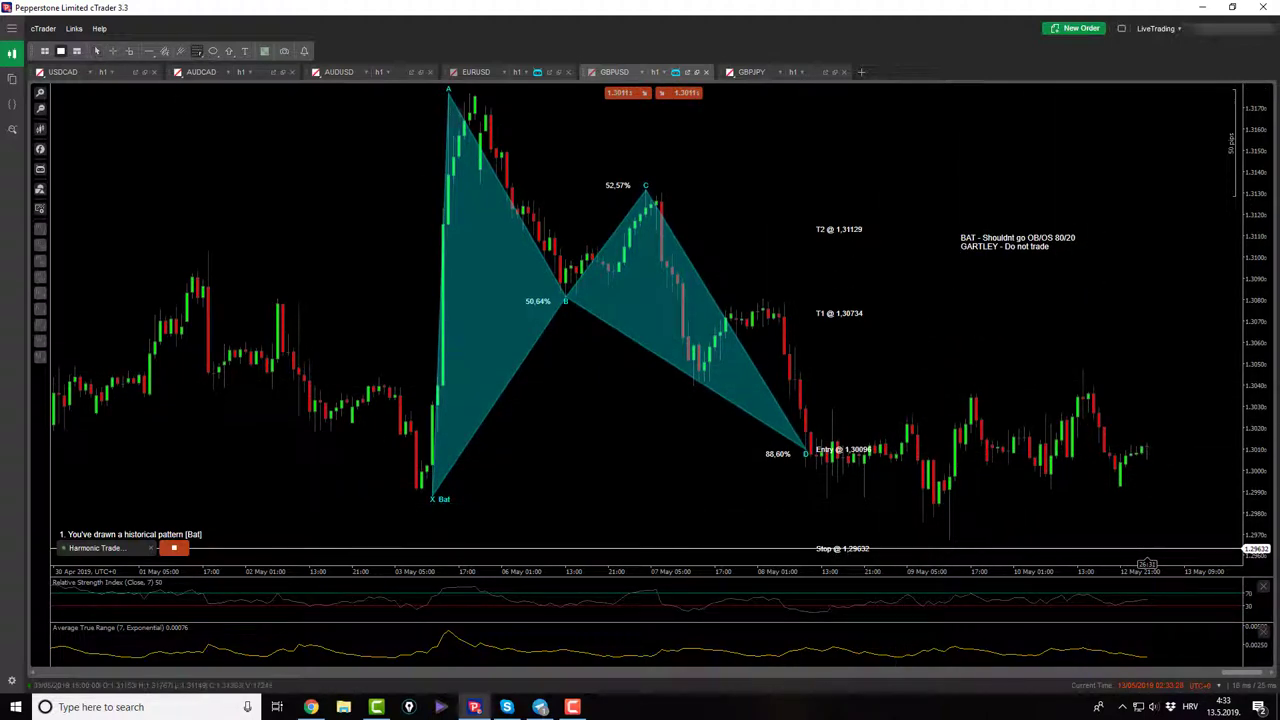
# Step: Draw a Fibonacci retracement from the GBPUSD pattern's A high to the 9 May low and check its 38.2% level against the 10 May high
pyautogui.moveTo(447, 95); pyautogui.dragTo(950, 540)
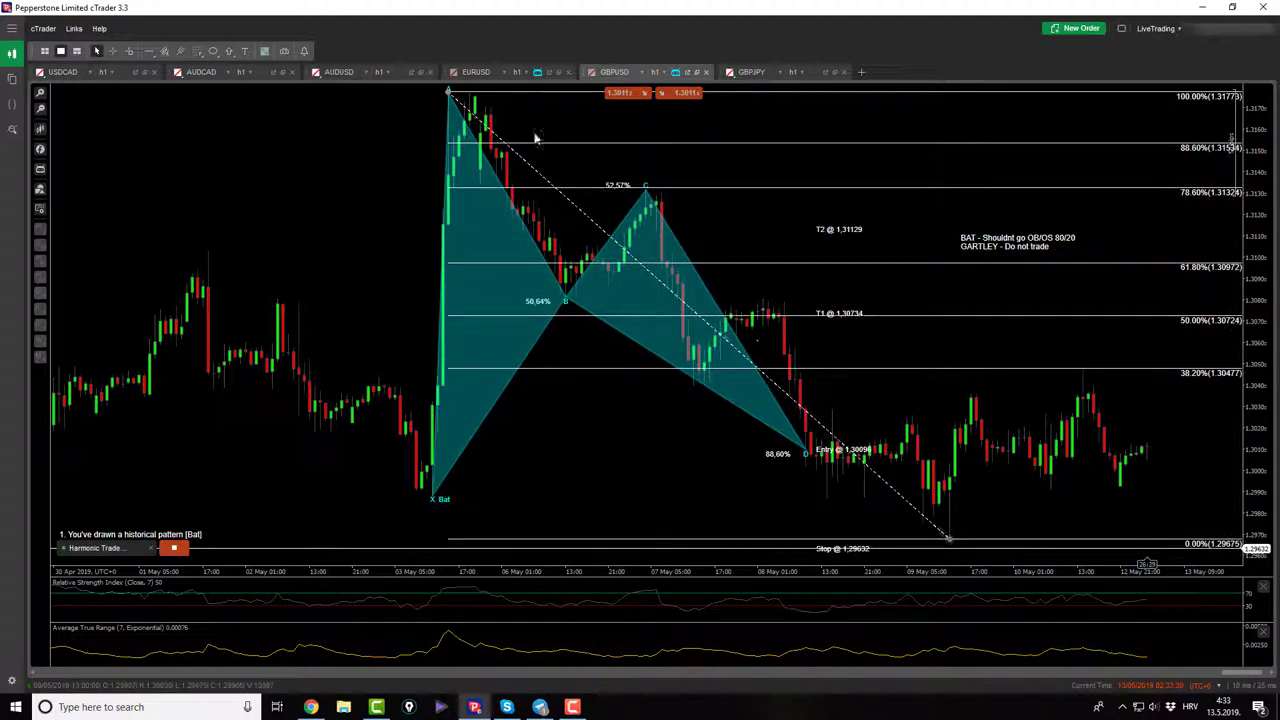
pyautogui.moveTo(447, 95); pyautogui.dragTo(449, 97)
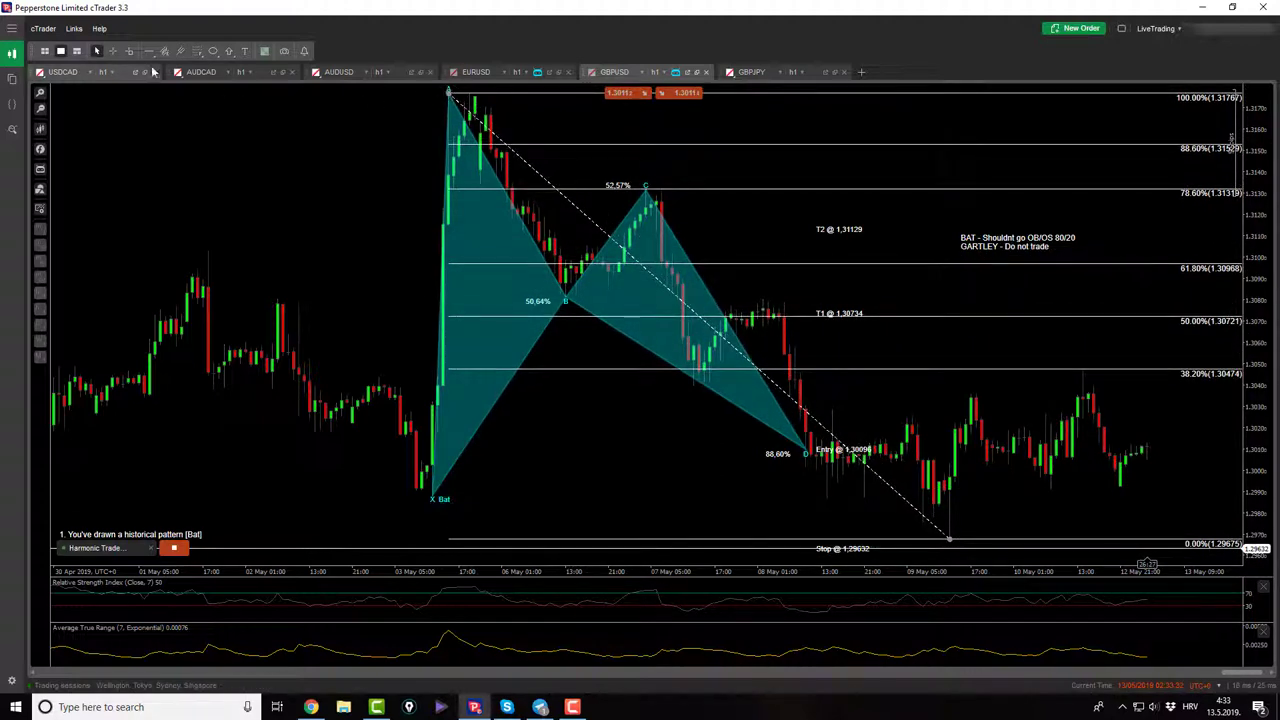
pyautogui.click(117, 53)
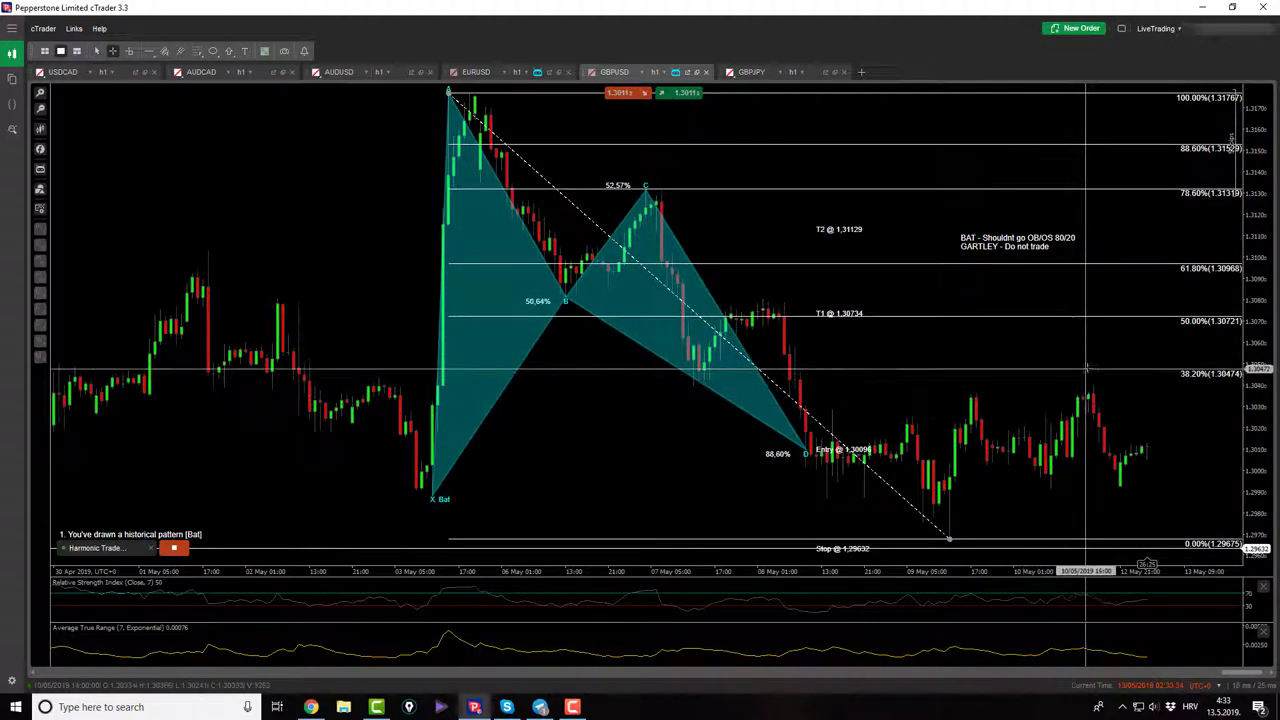
pyautogui.click(1087, 400)
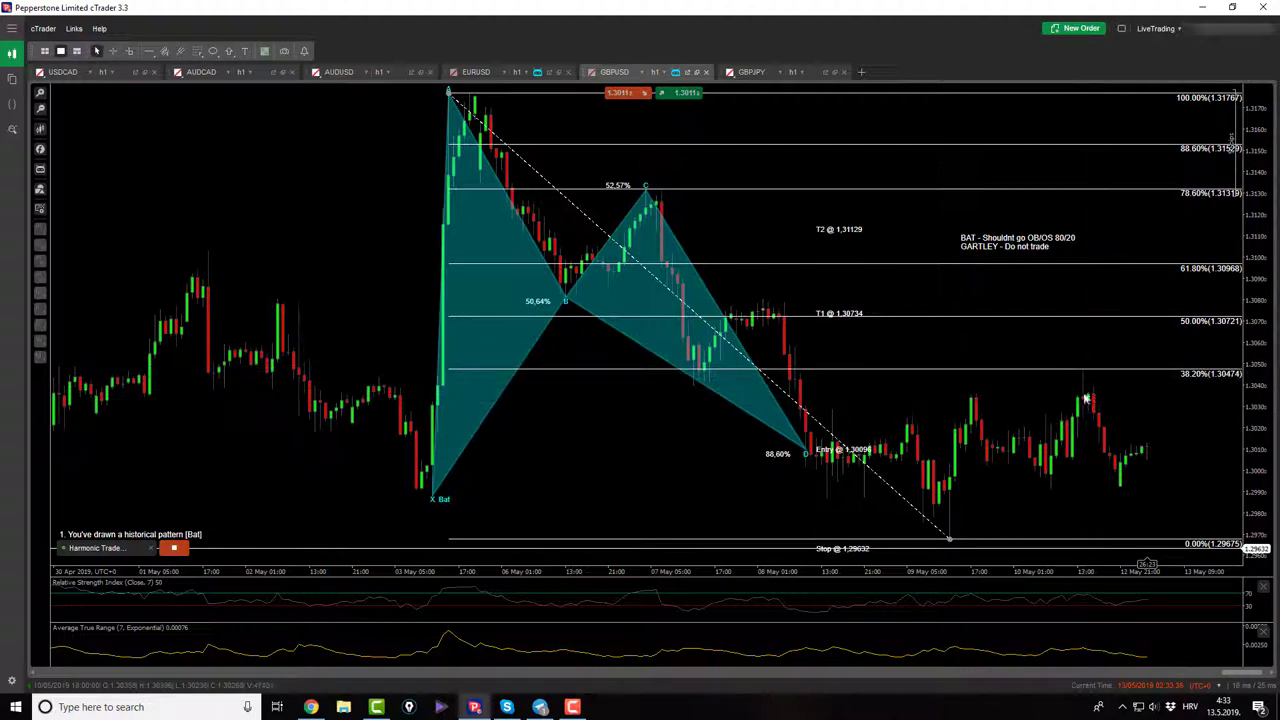
# Step: Read the price data of the 10 May 14:00 candle and trace the move from the pattern's entry to that candle's high
pyautogui.click(129, 51)
pyautogui.click(175, 68)
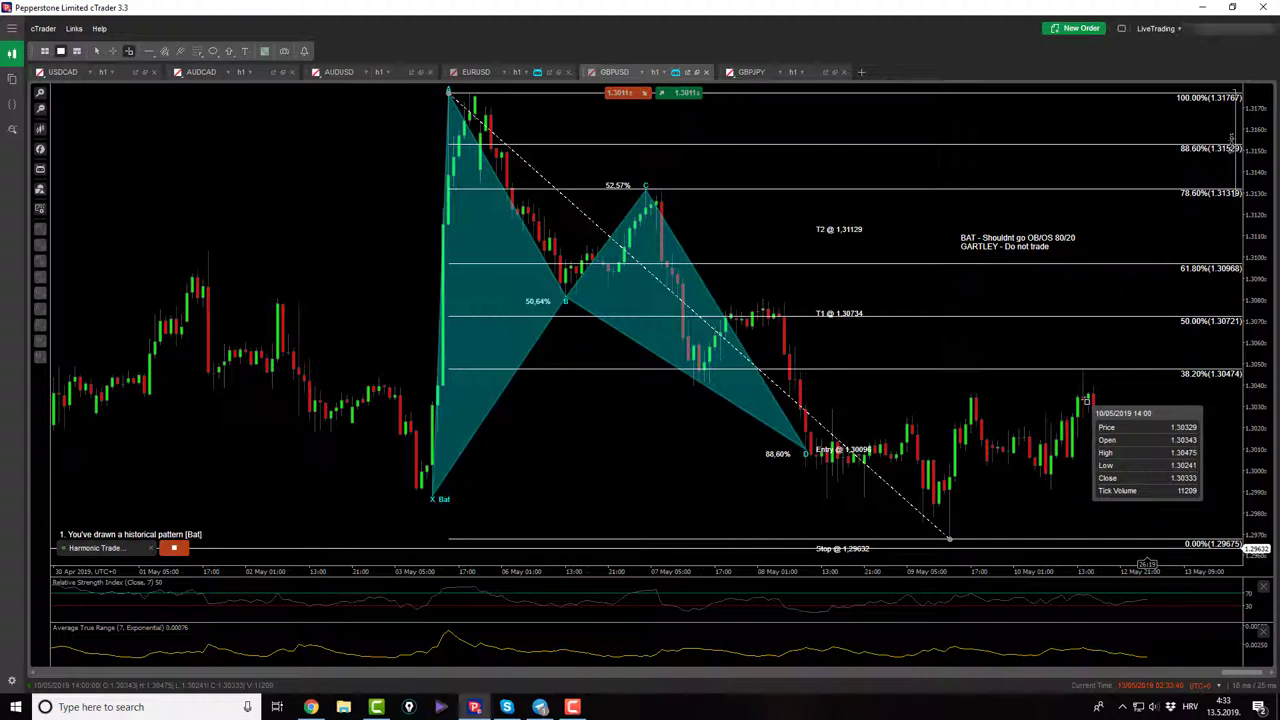
pyautogui.click(1118, 372)
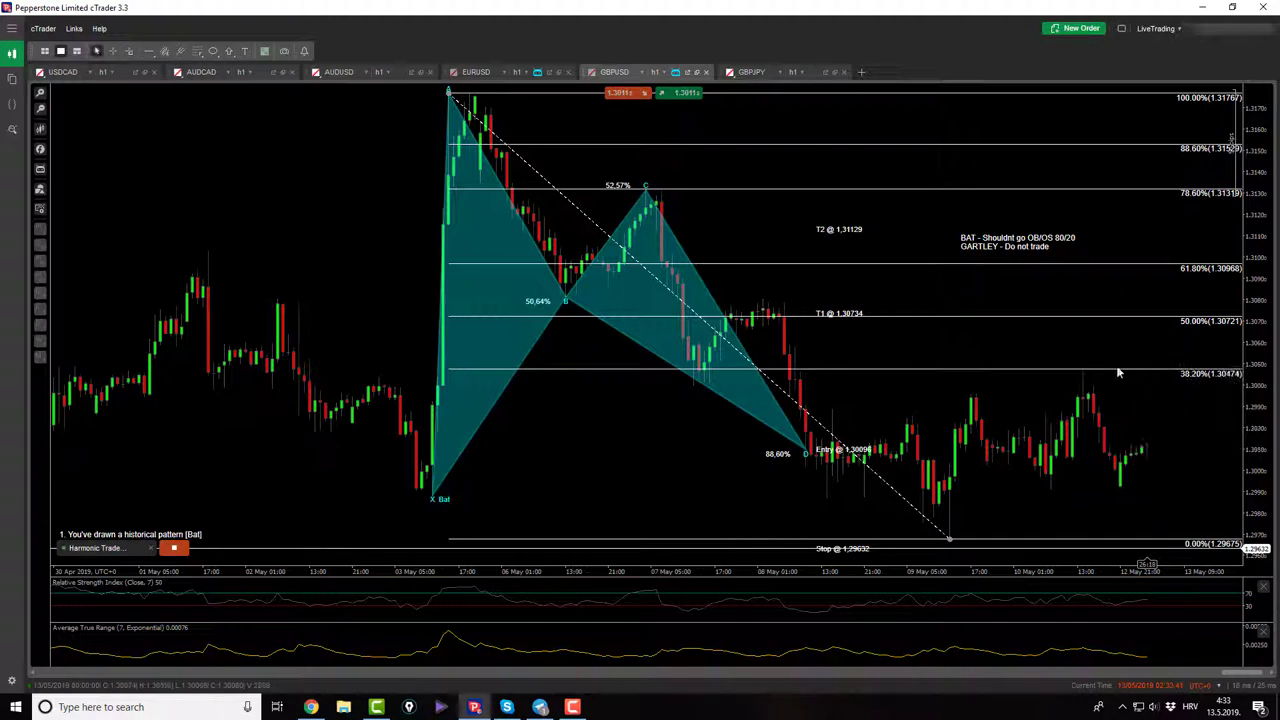
pyautogui.click(113, 51)
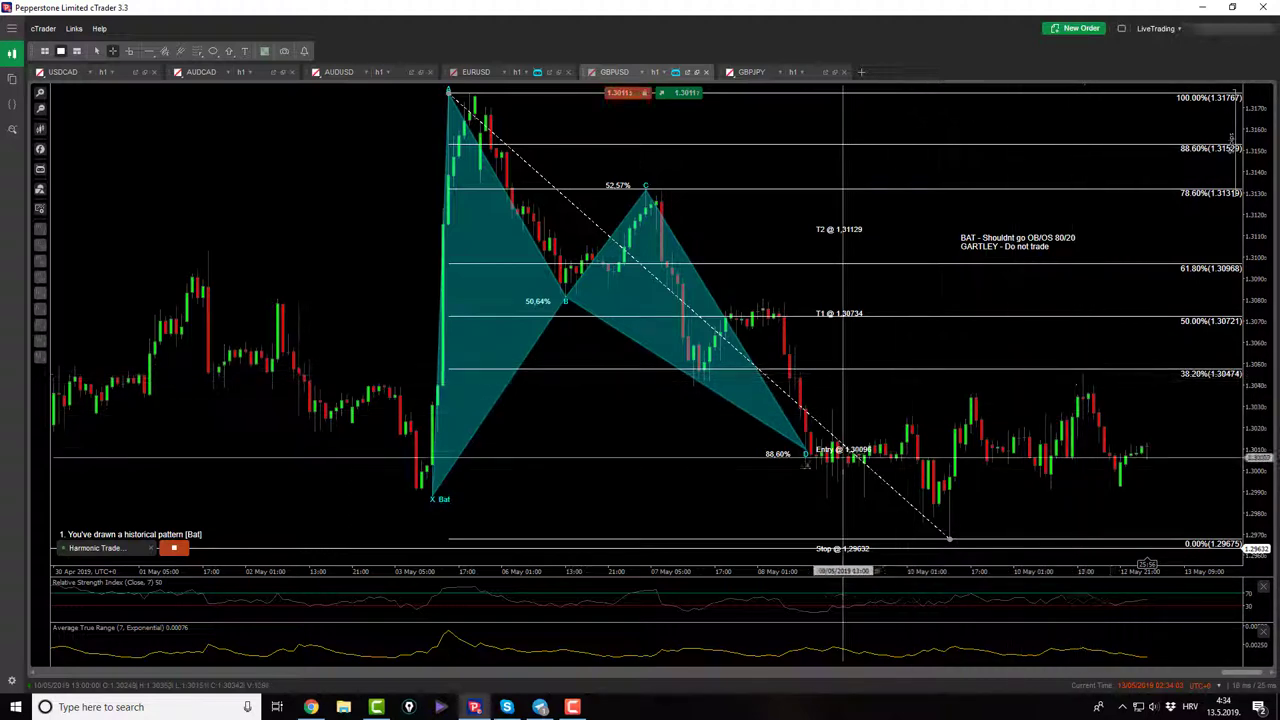
pyautogui.moveTo(820, 455); pyautogui.dragTo(1085, 372)
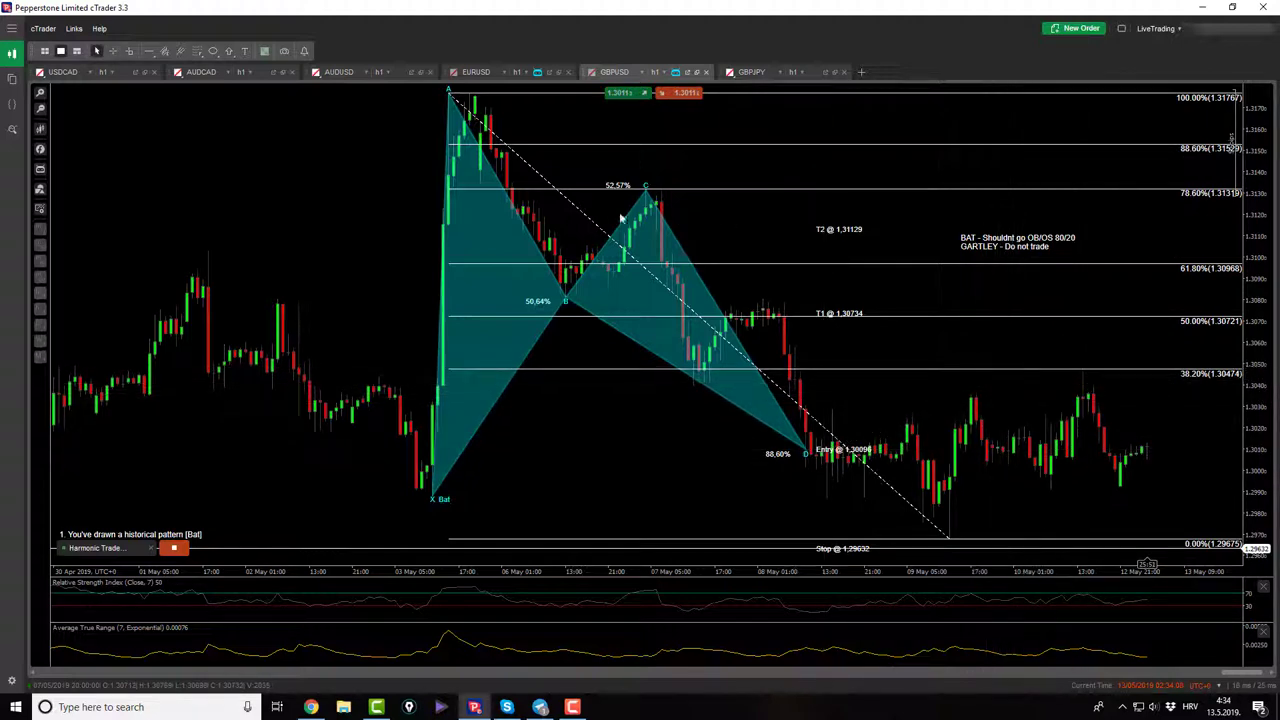
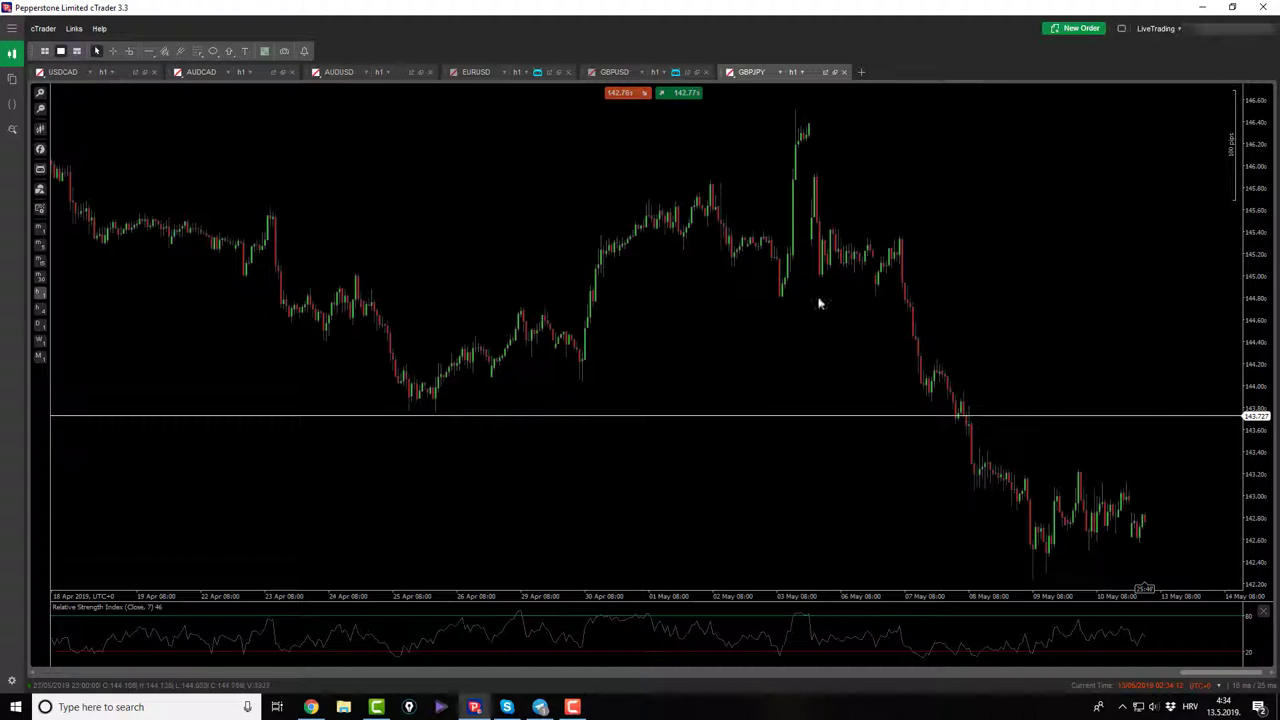
# Step: Switch to the GBPJPY chart, add the Harmonic Trade Manager v1.1 cBot with its default parameters and start it
pyautogui.moveTo(41, 170)
pyautogui.click(82, 185)
pyautogui.click(586, 464)
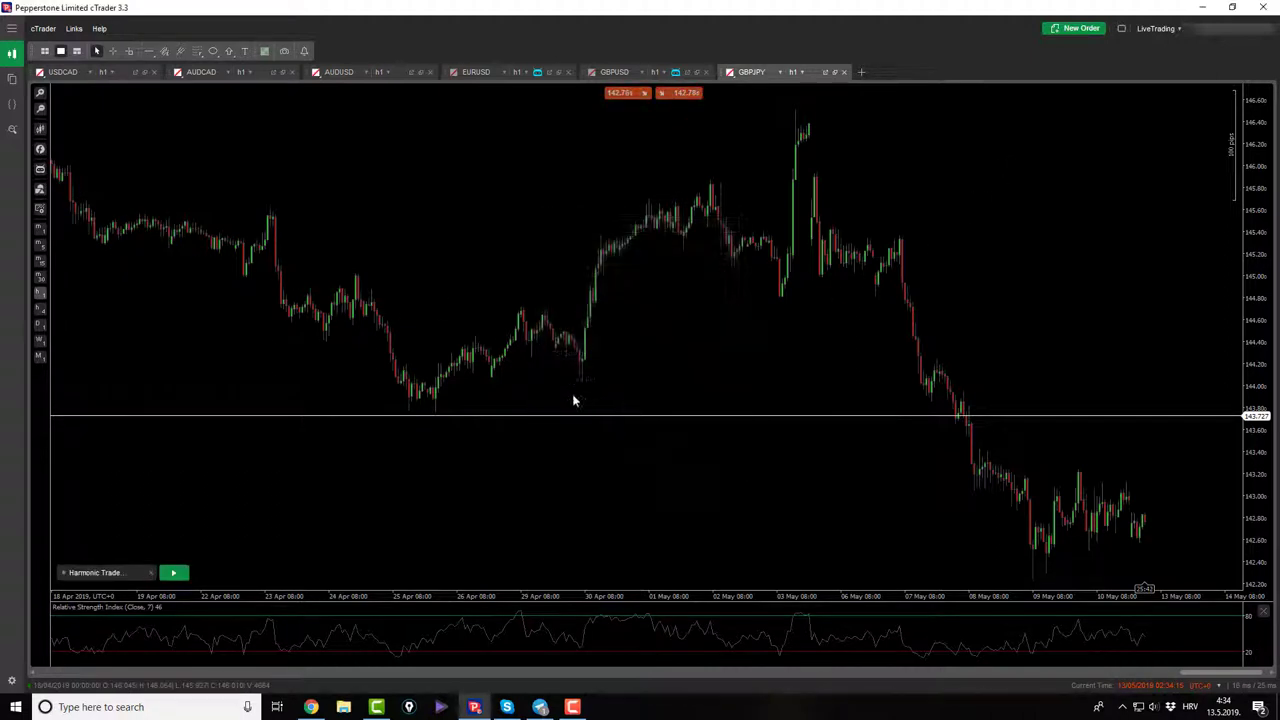
pyautogui.click(173, 572)
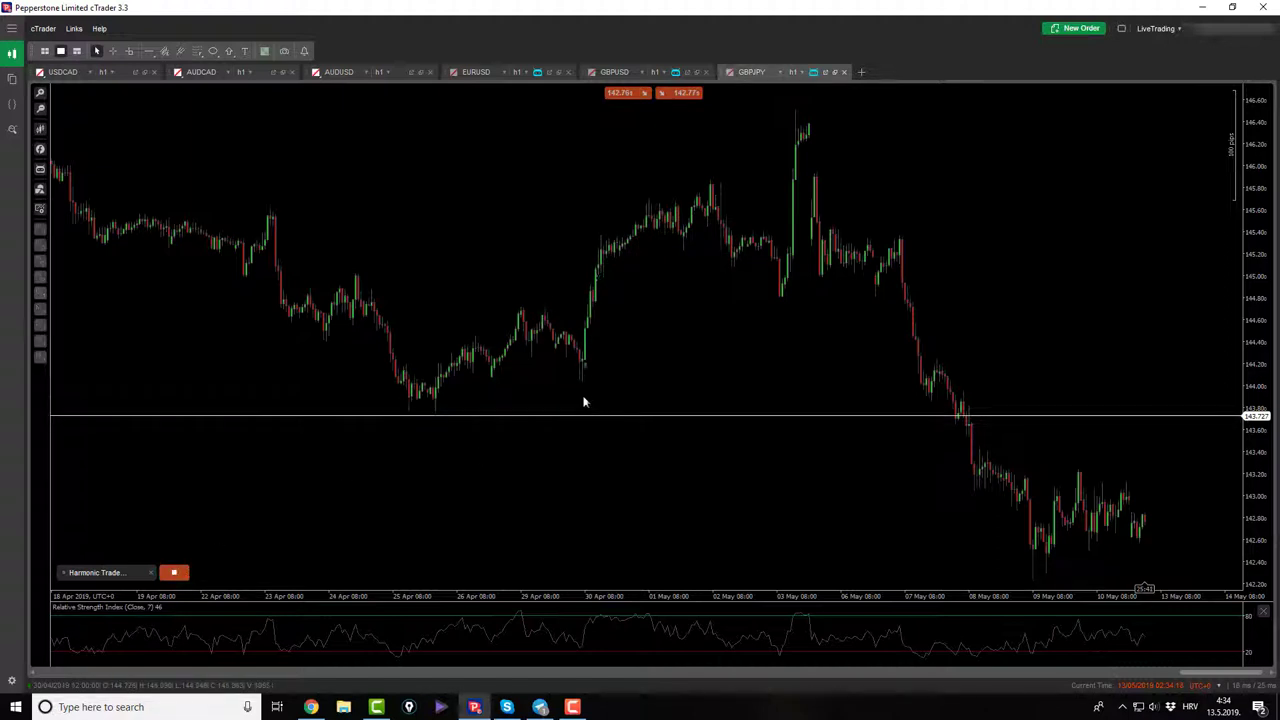
# Step: Plot a GBPJPY Cypher from the 30 April low X through A (2 May high), B and C (3 May low and high) to D (7 May), and stop the cBot
pyautogui.click(711, 180)
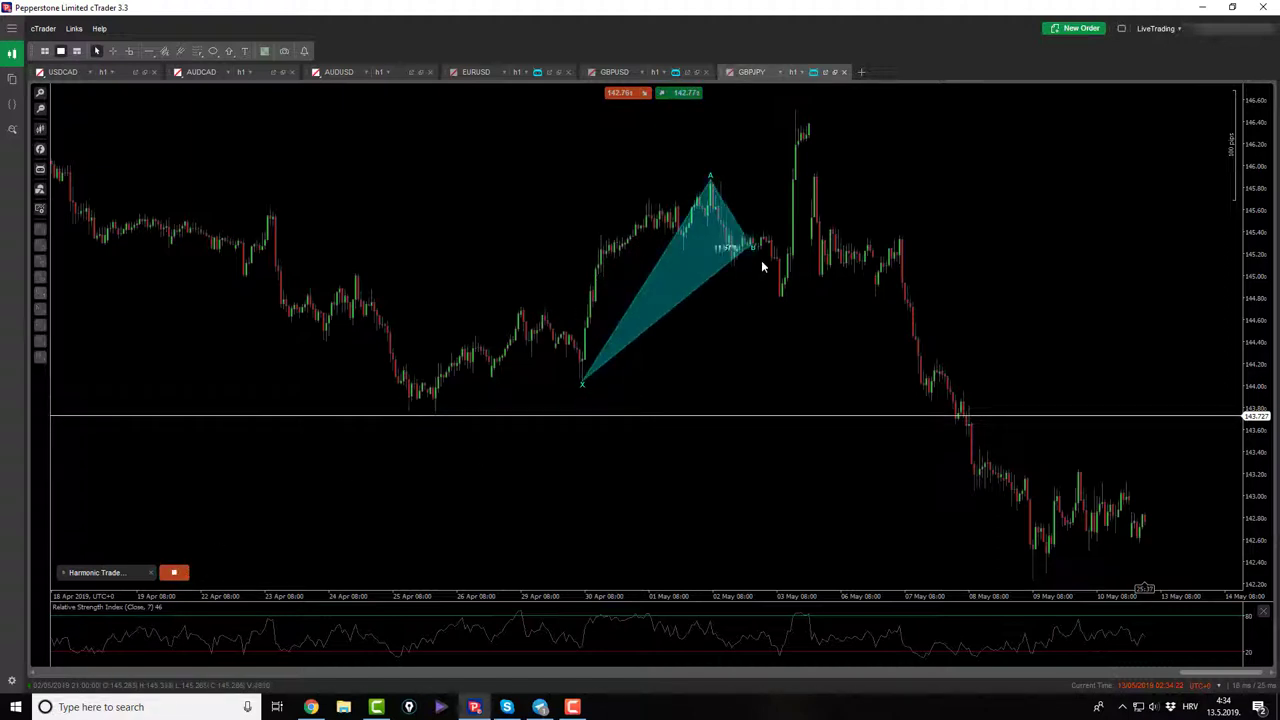
pyautogui.click(781, 326)
pyautogui.click(799, 112)
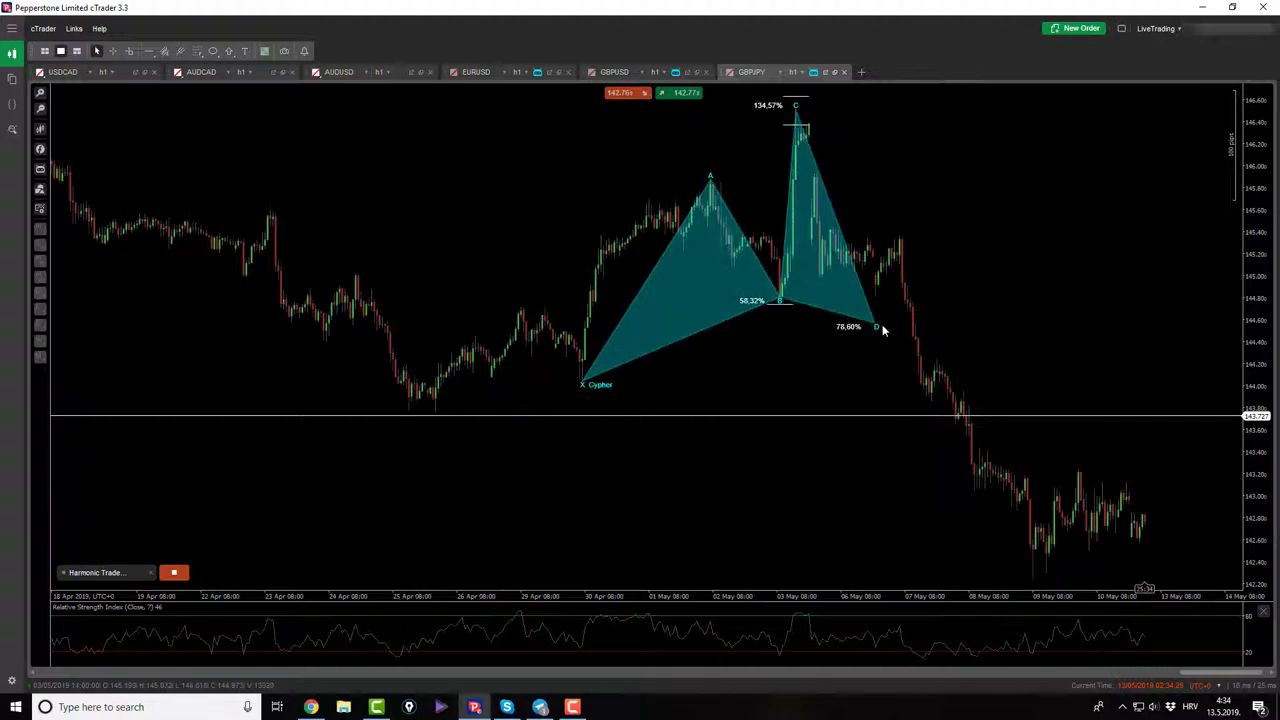
pyautogui.click(910, 353)
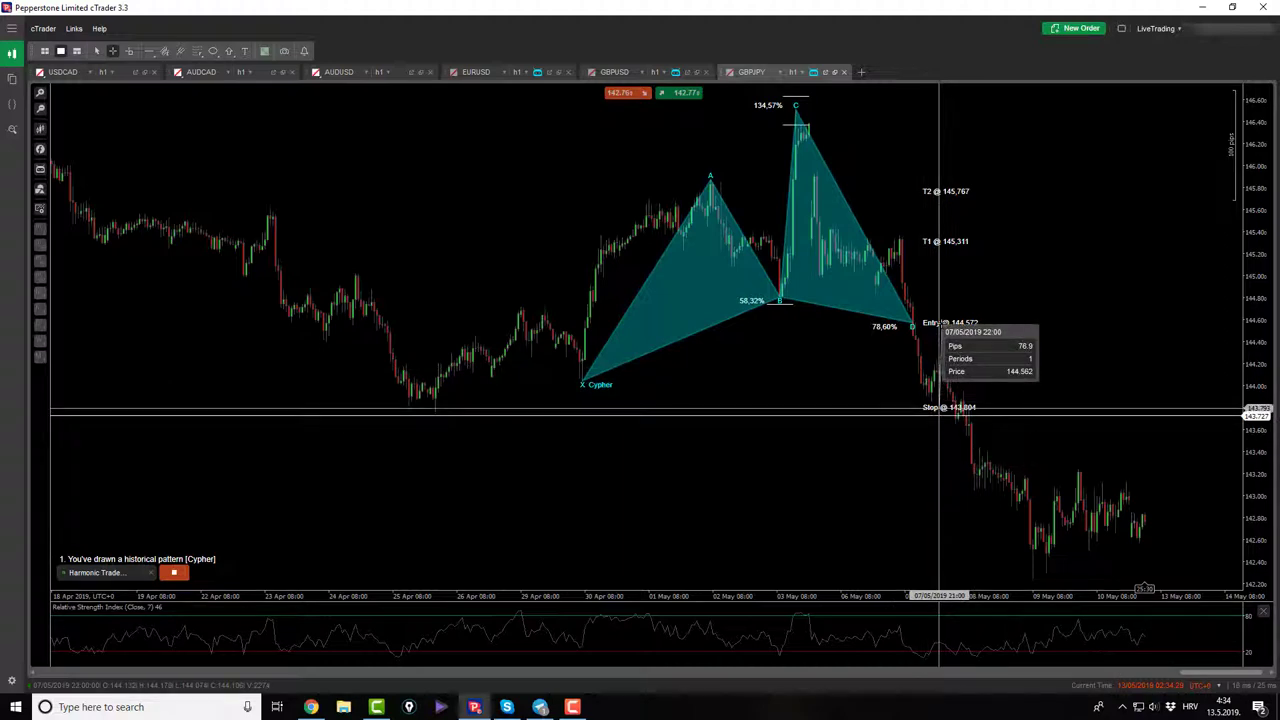
pyautogui.click(174, 572)
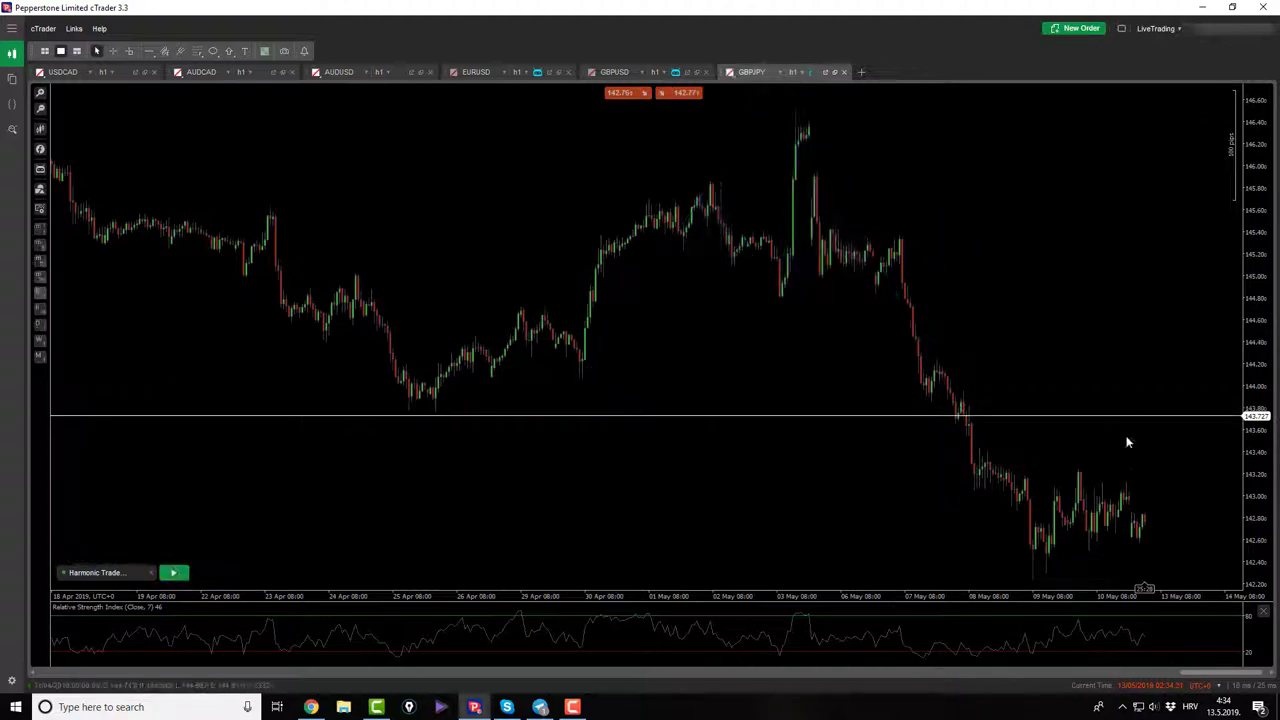
# Step: Restart the cBot and plot a GBPJPY Gartley through X (9 May low), A (10 May high), B, C and D at the 142.310 entry
pyautogui.scroll(2, 1069, 411)
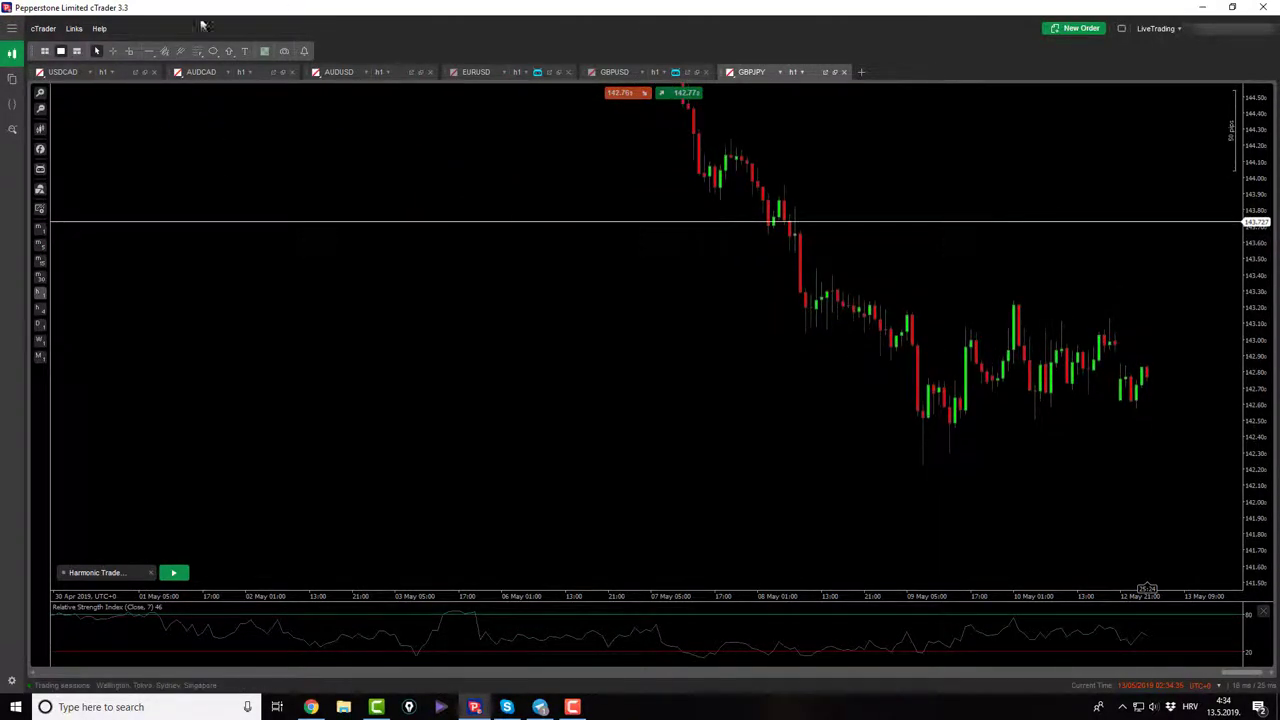
pyautogui.click(176, 571)
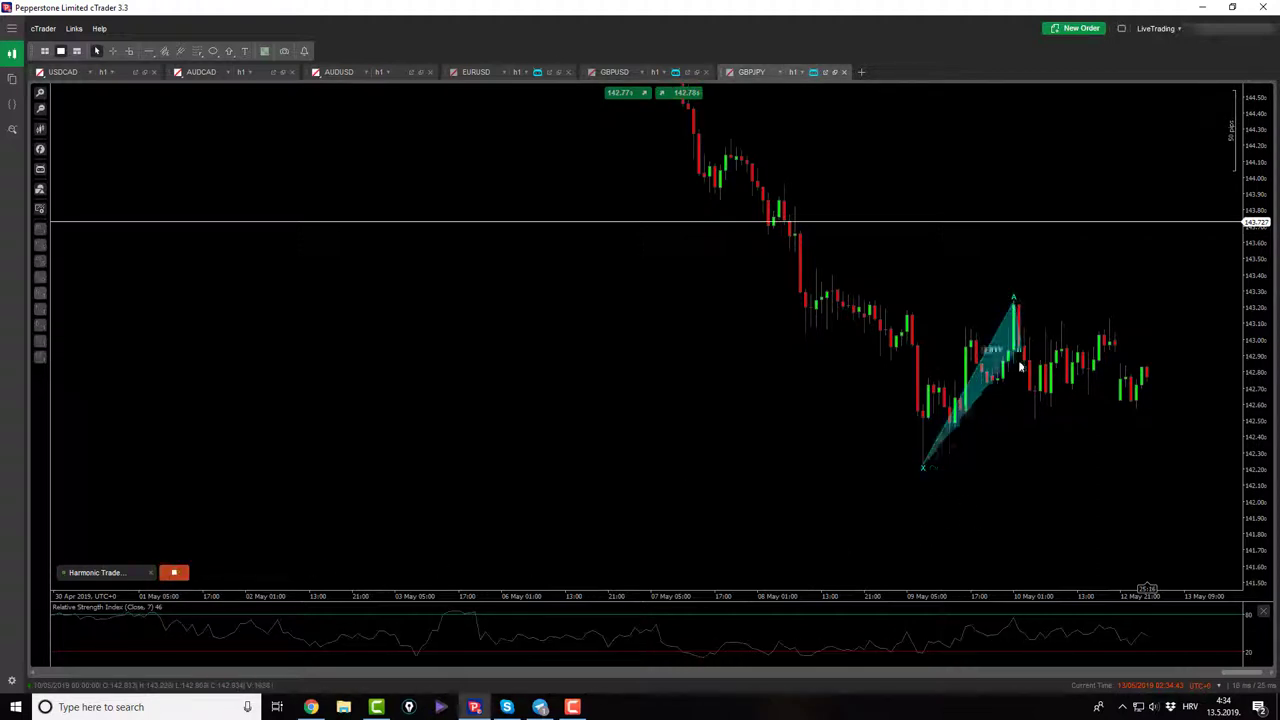
pyautogui.click(1106, 285)
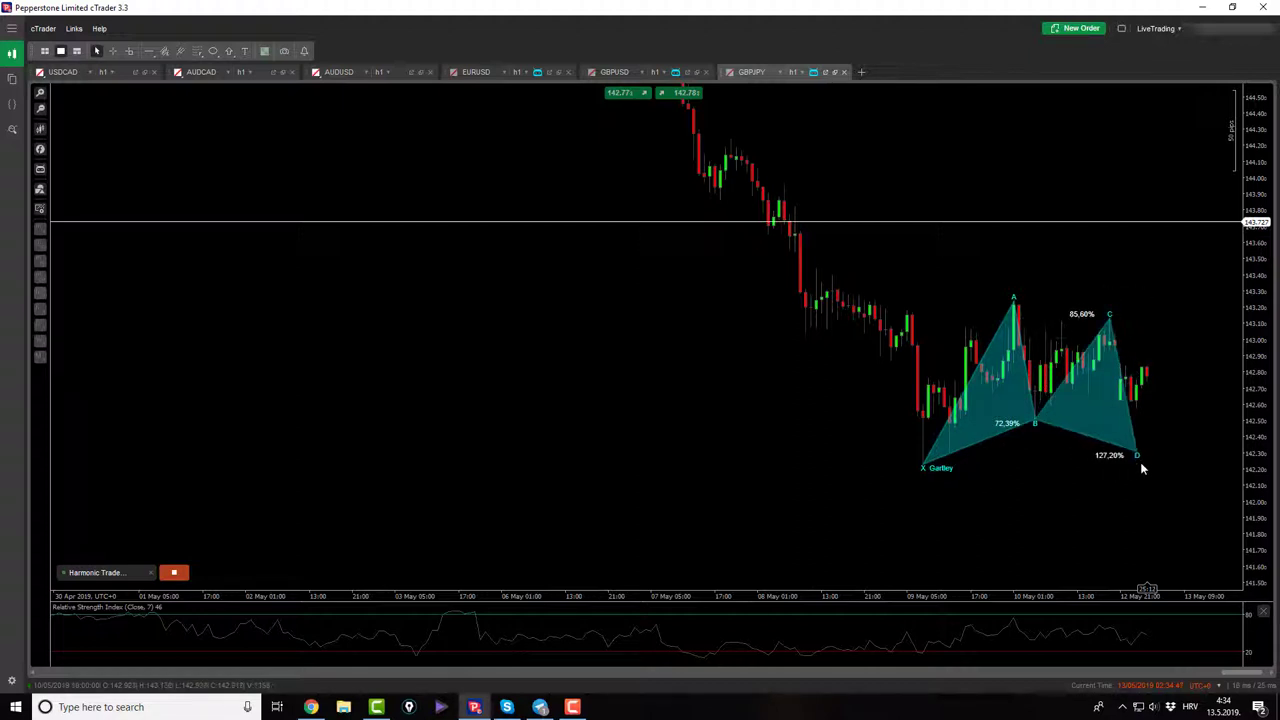
pyautogui.click(1137, 458)
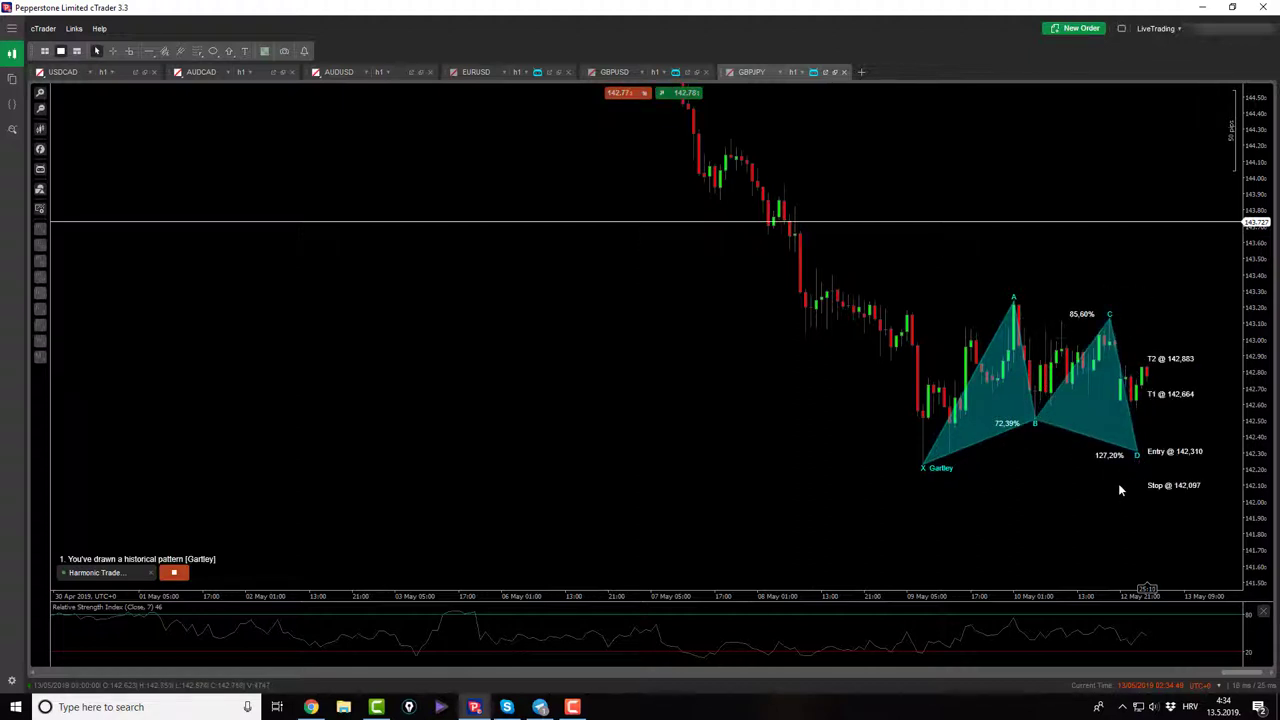
# Step: Set a GBPJPY price alert for the Ask price at 142.457, between the pattern's entry and first target, and close the alerts list
pyautogui.rightClick(1161, 430)
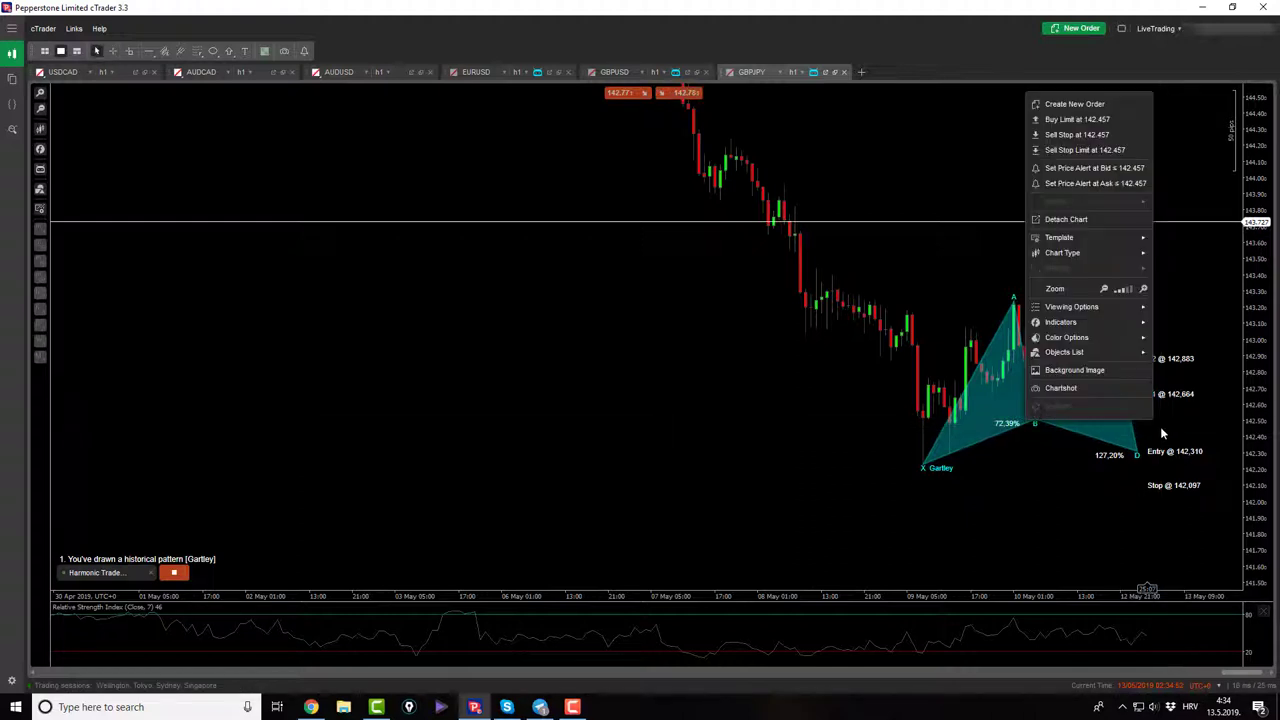
pyautogui.click(1090, 183)
pyautogui.click(654, 463)
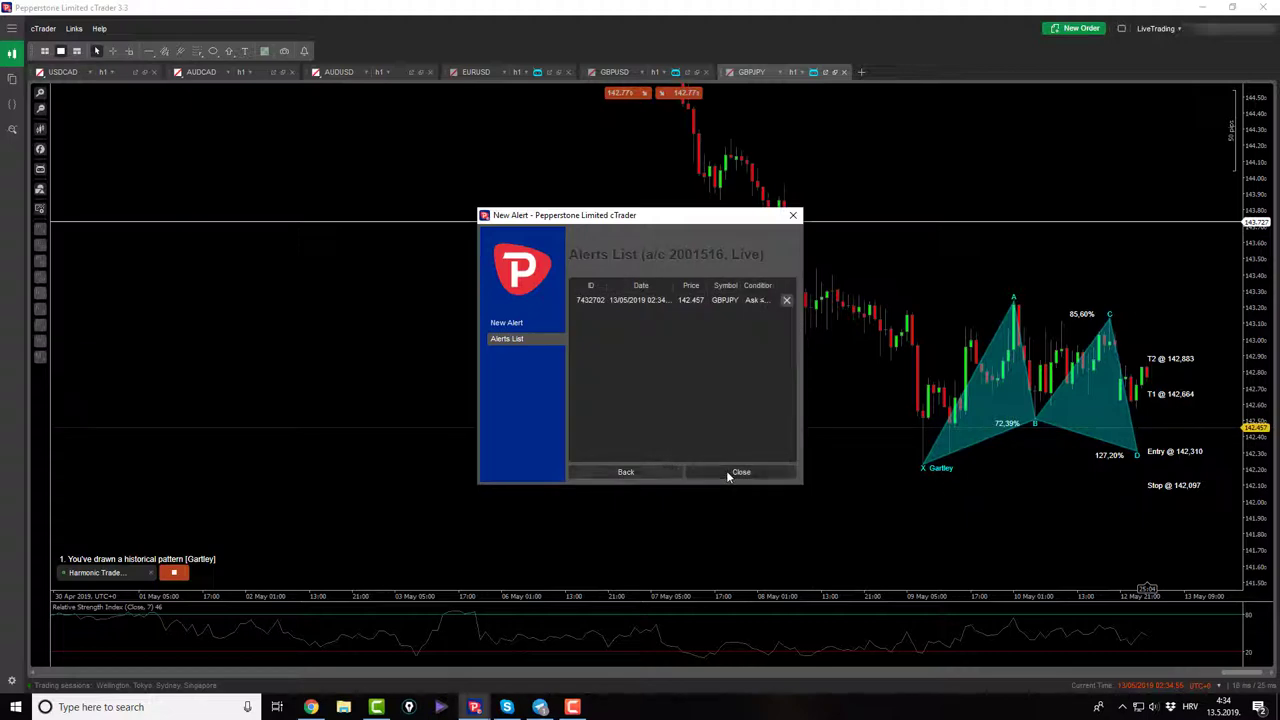
pyautogui.click(730, 465)
pyautogui.scroll(-3, 818, 481)
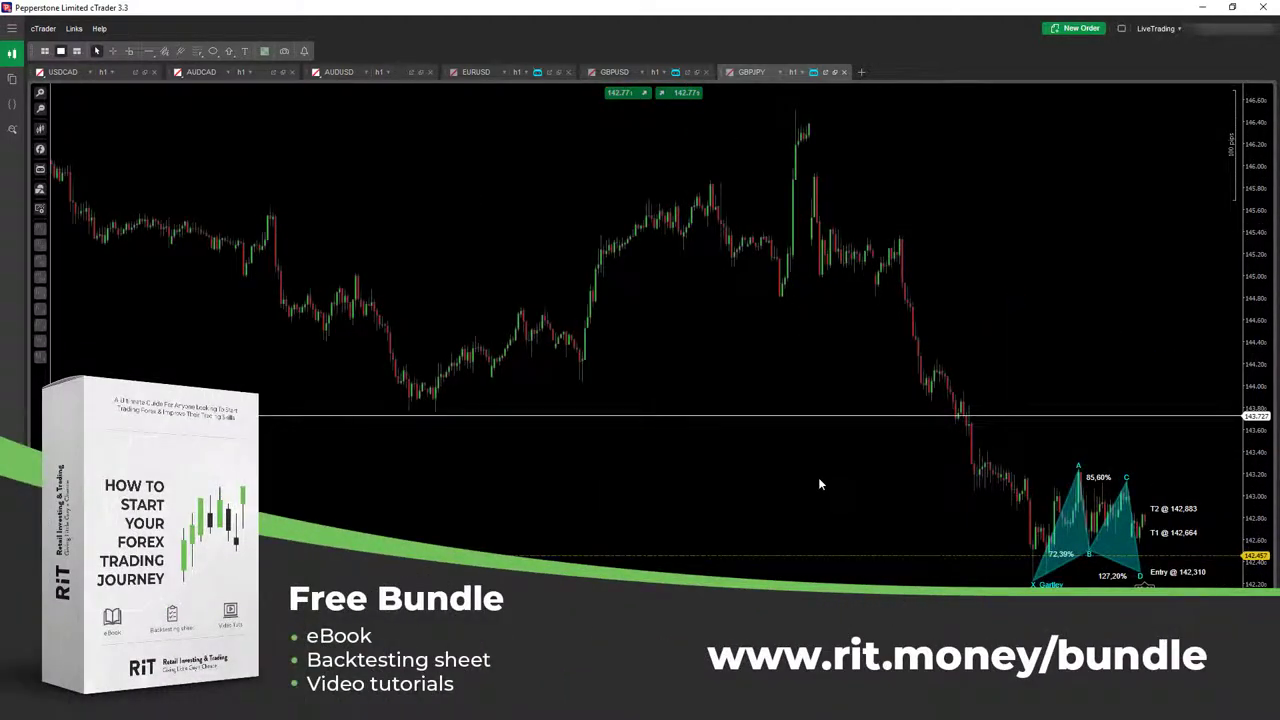
# Step: Review the USDCAD, EURUSD and AUDCAD charts for new harmonic patterns and examine their recent price action
pyautogui.click(60, 72)
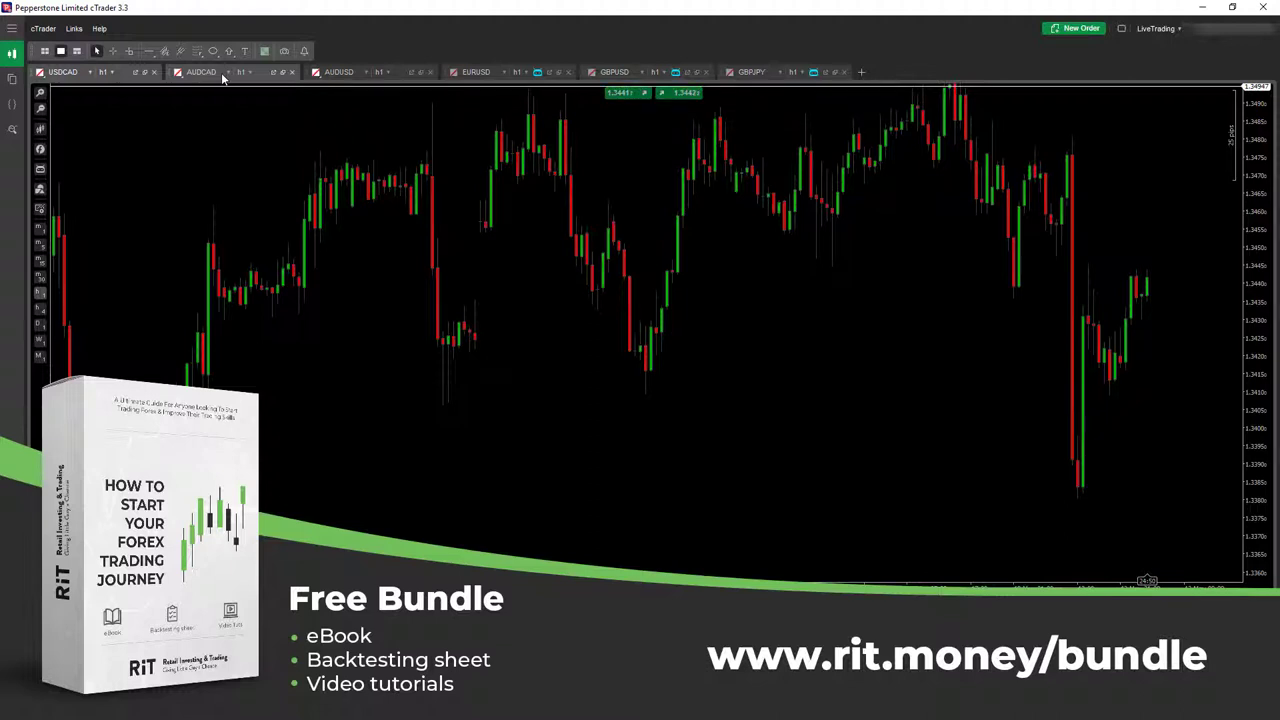
pyautogui.click(476, 72)
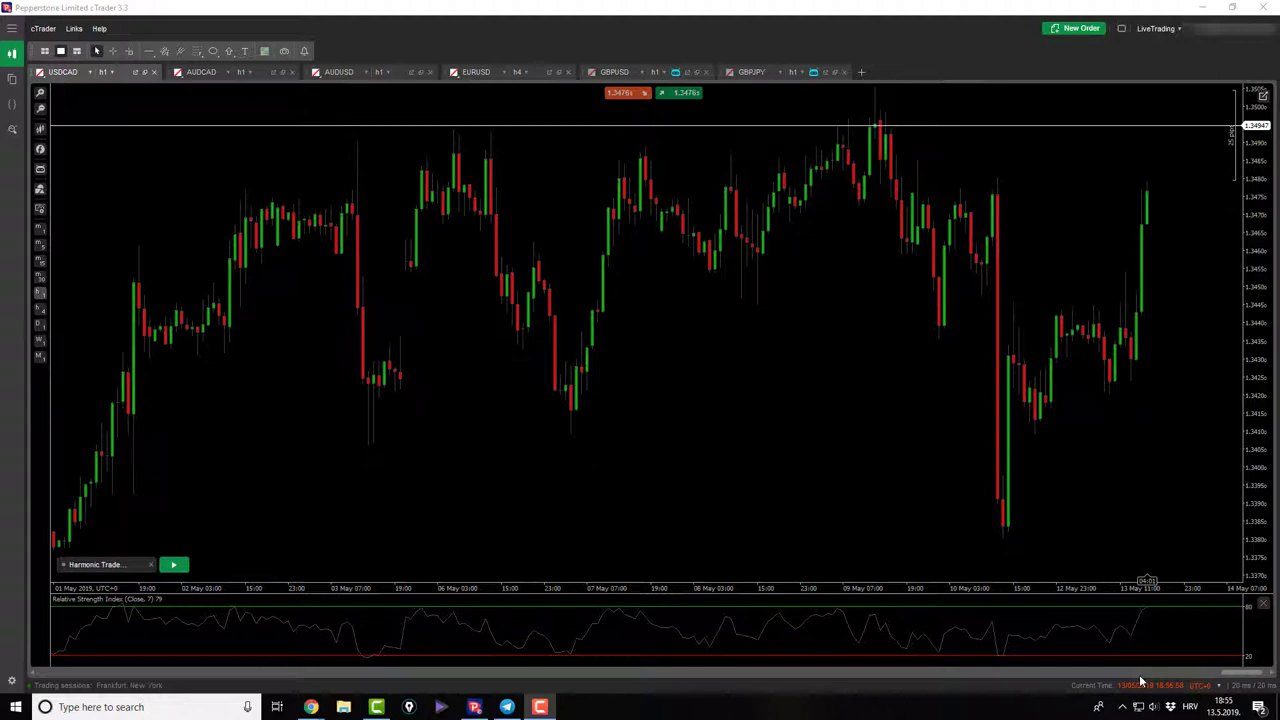
pyautogui.click(609, 463)
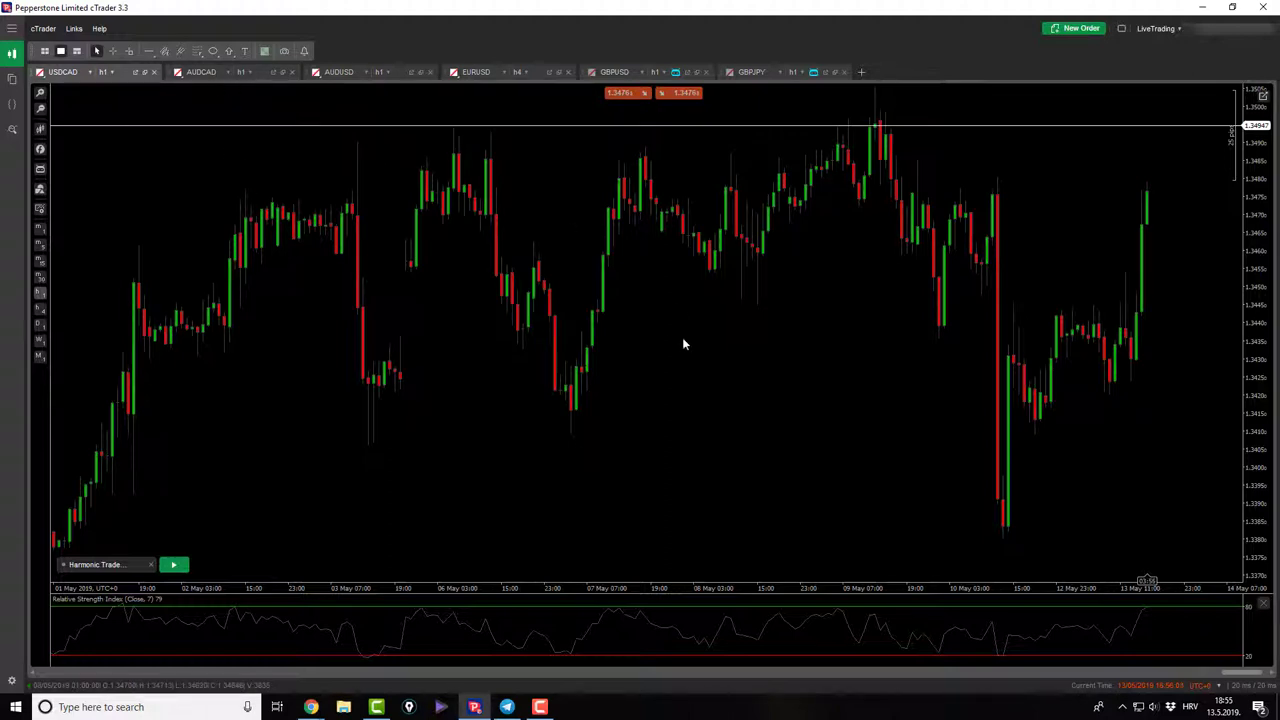
pyautogui.scroll(-2, 684, 344)
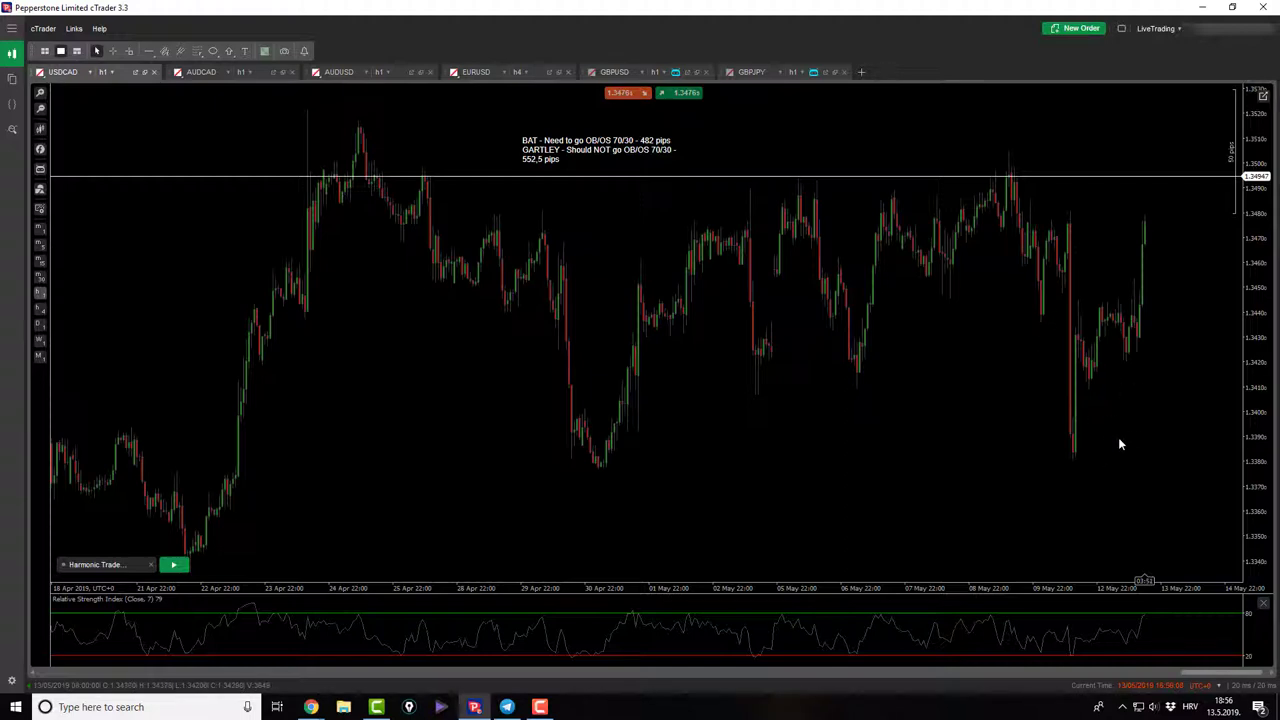
pyautogui.click(197, 73)
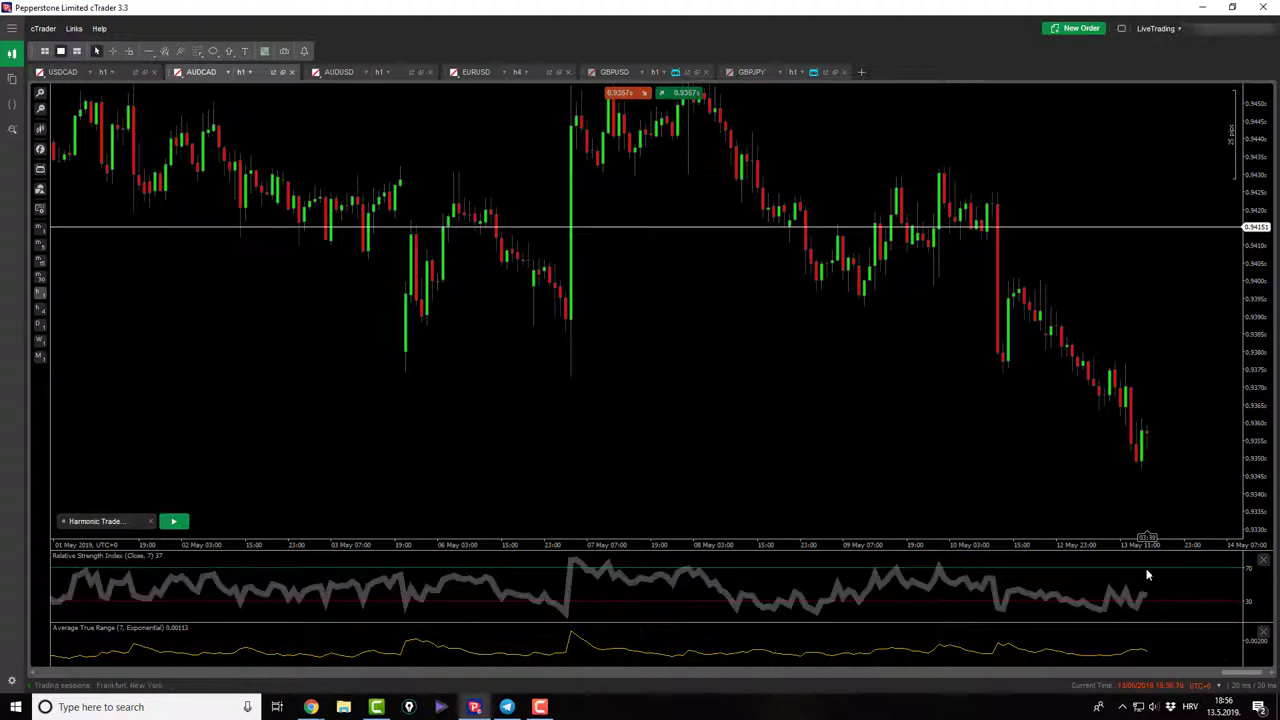
pyautogui.moveTo(1014, 423); pyautogui.dragTo(903, 439)
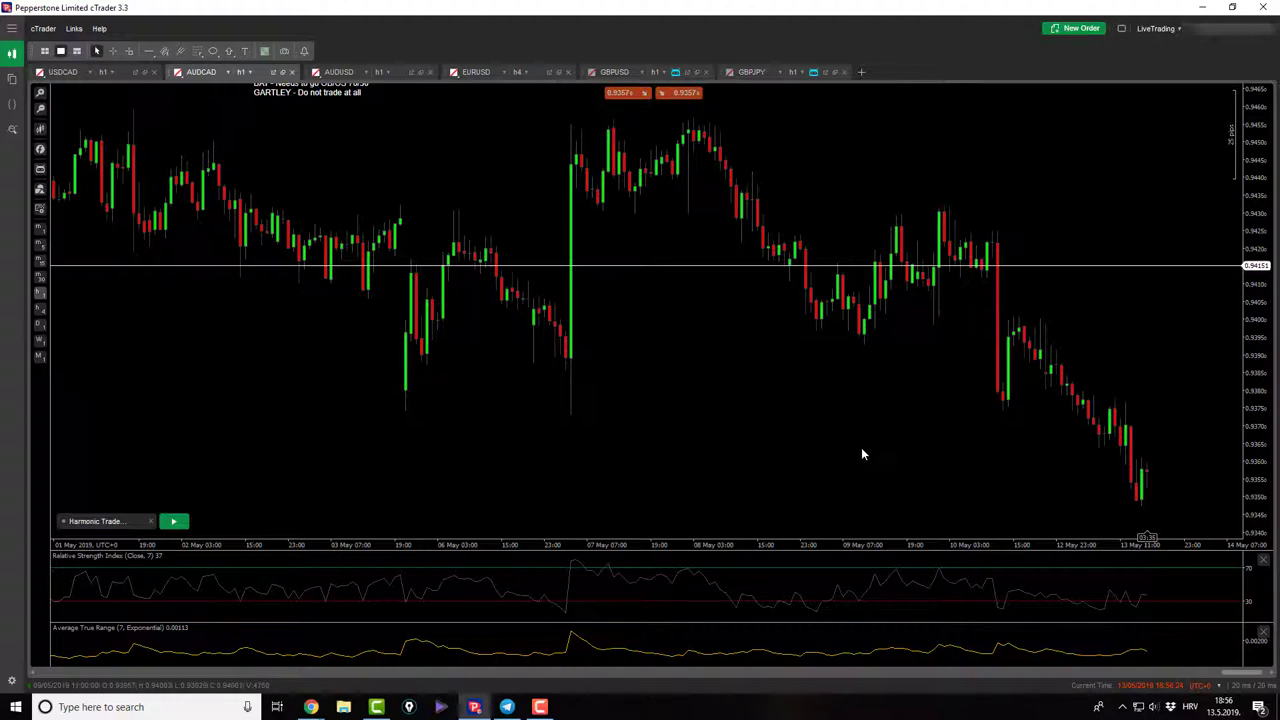
# Step: Switch to AUDUSD, start the cBot and plot a Gartley through X (9 May low), A, B and C (10 May swings) and D at the 0.69757 entry
pyautogui.click(338, 72)
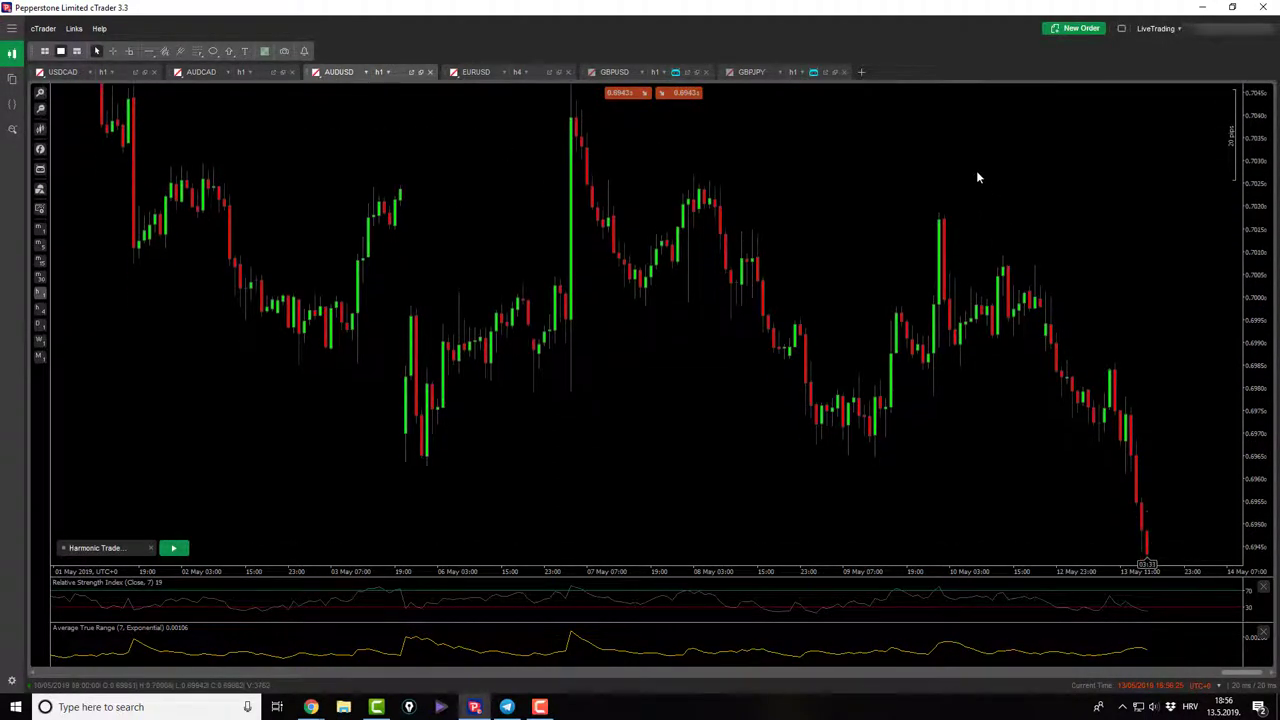
pyautogui.click(175, 549)
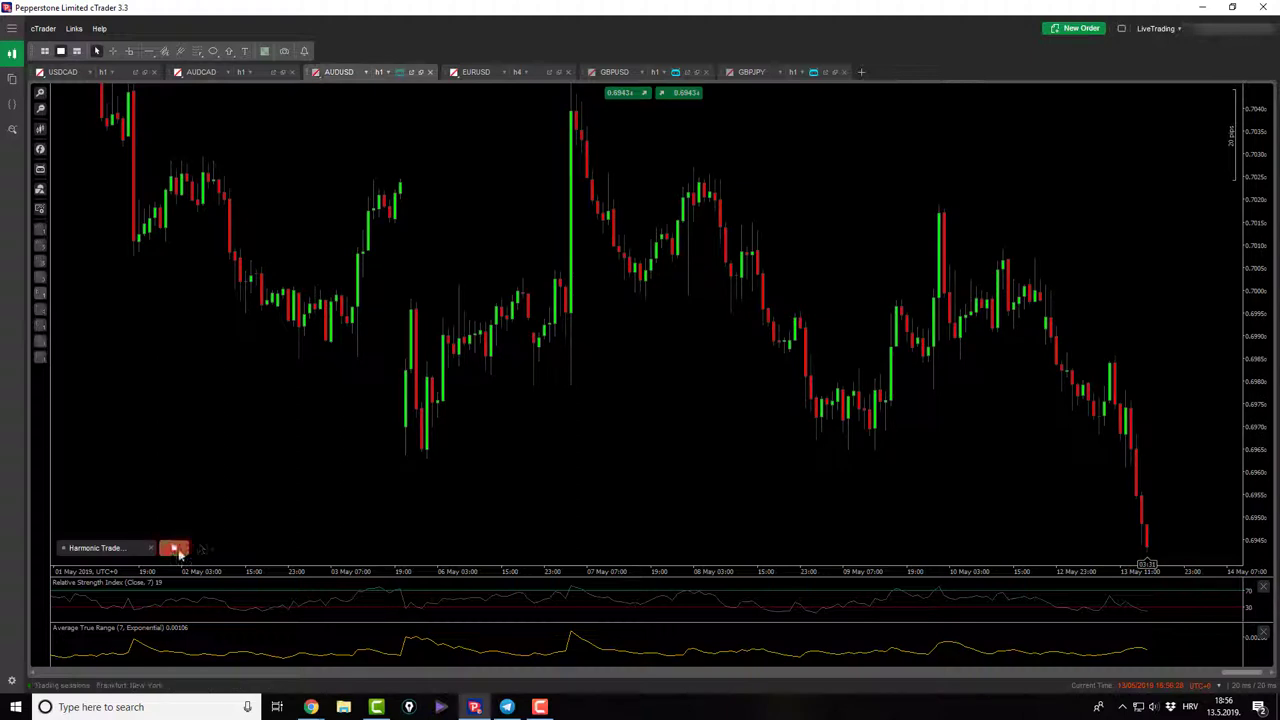
pyautogui.click(937, 187)
pyautogui.click(955, 350)
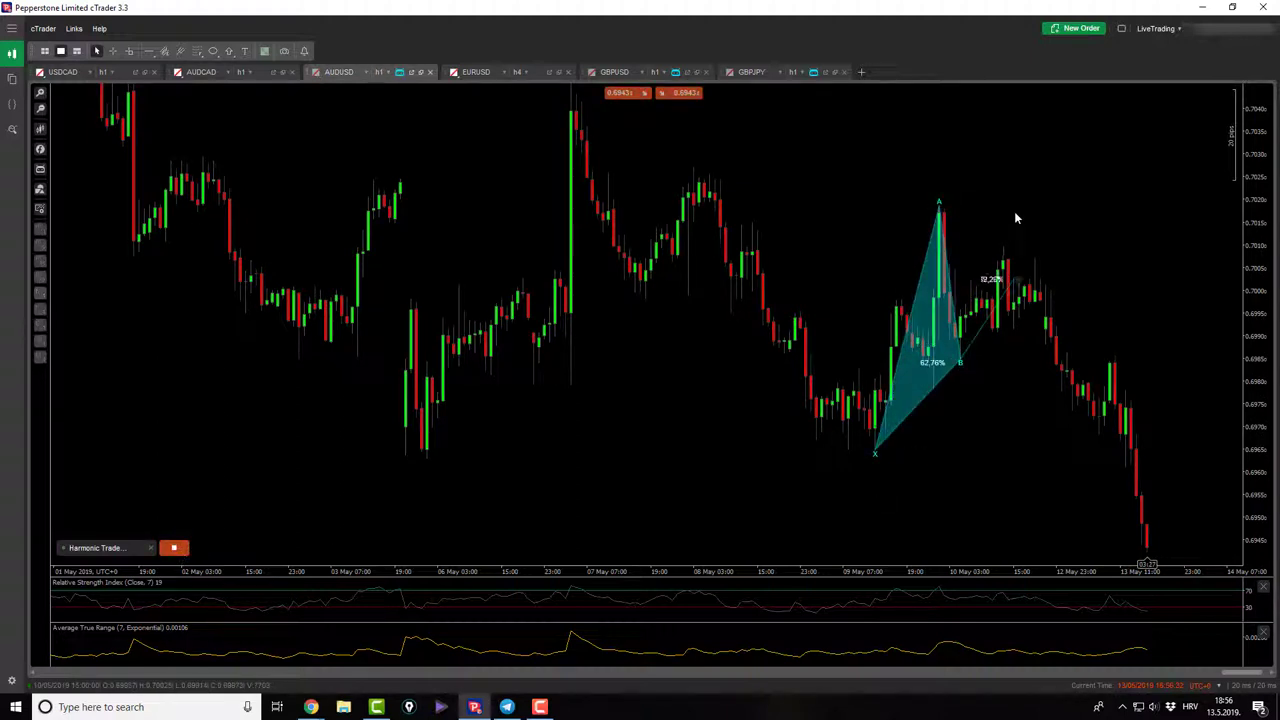
pyautogui.click(998, 224)
pyautogui.click(1071, 404)
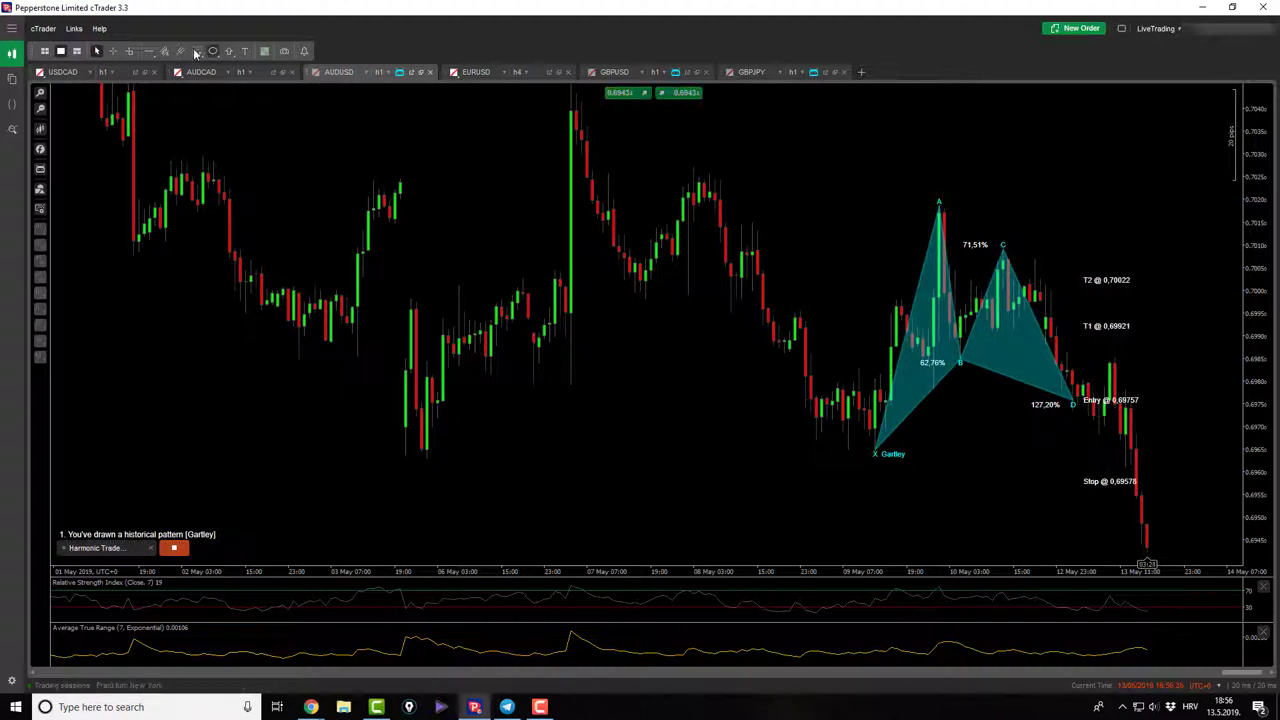
# Step: Draw a Fibonacci retracement on AUDUSD from the 10 May high at 0.70186 to the 13 May low at 0.69682, and stop the cBot
pyautogui.click(1017, 373)
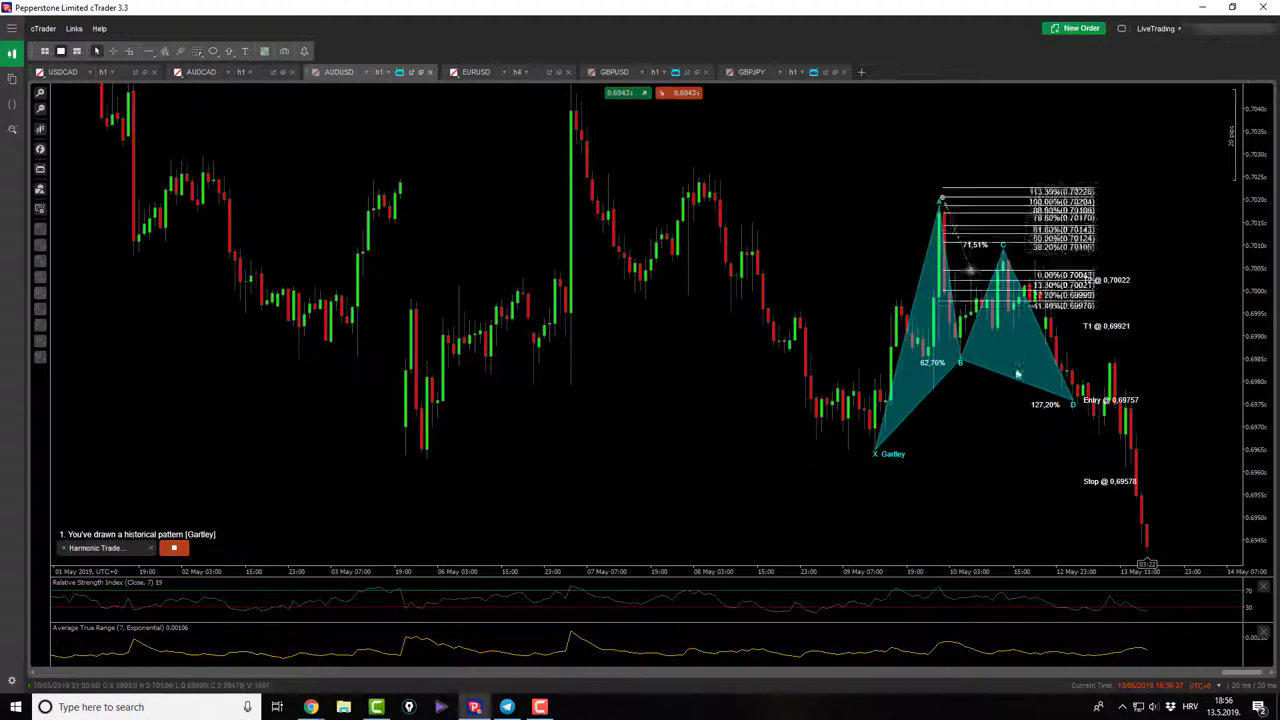
pyautogui.click(1098, 432)
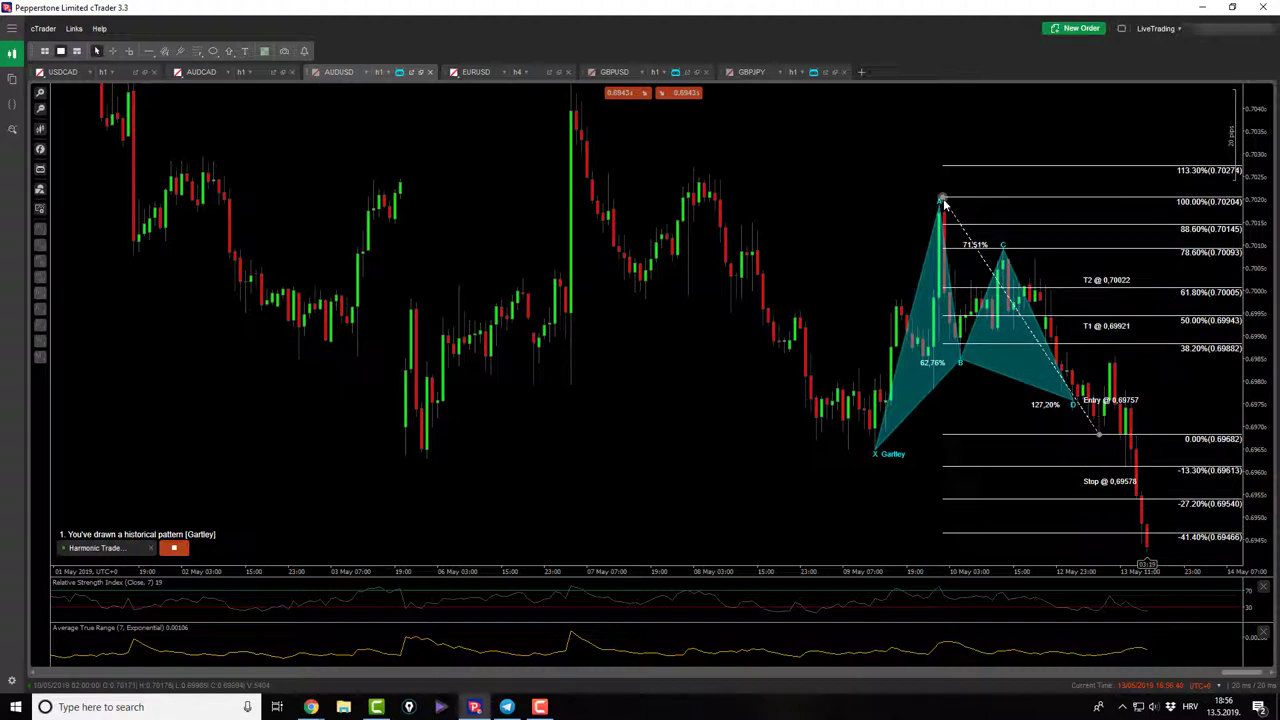
pyautogui.moveTo(940, 201); pyautogui.dragTo(938, 210)
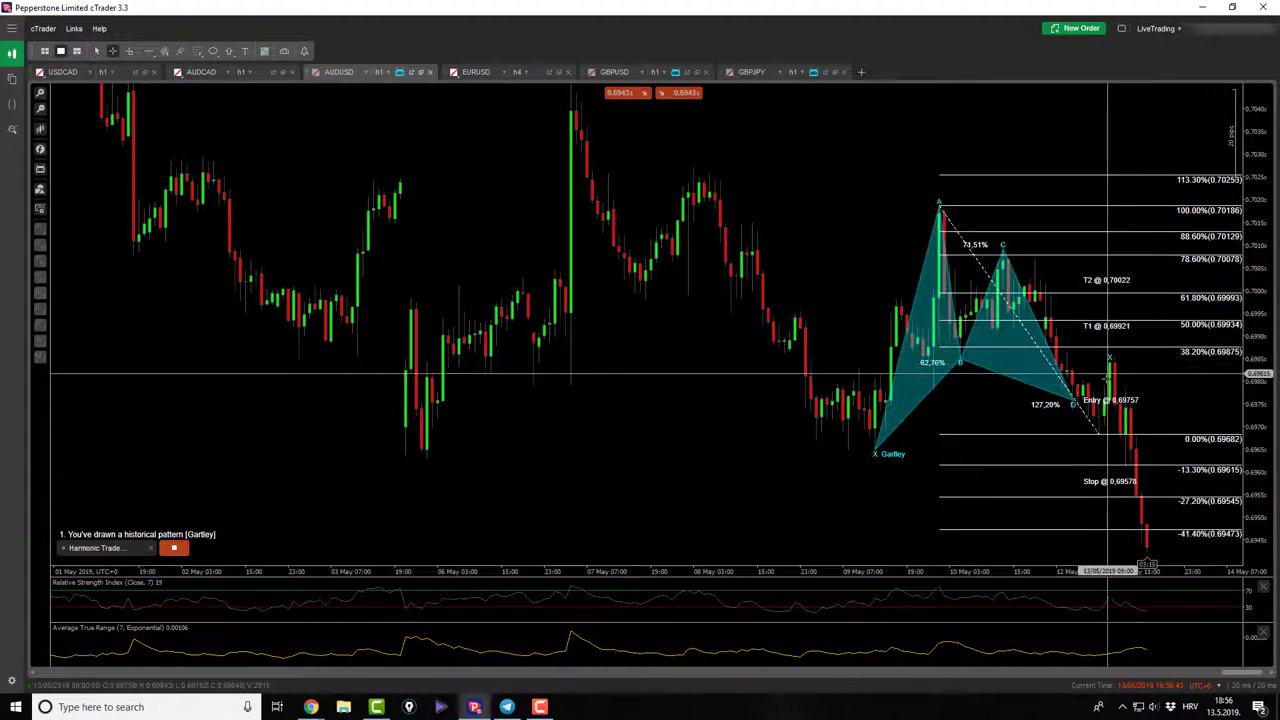
pyautogui.moveTo(1126, 358); pyautogui.dragTo(1122, 352)
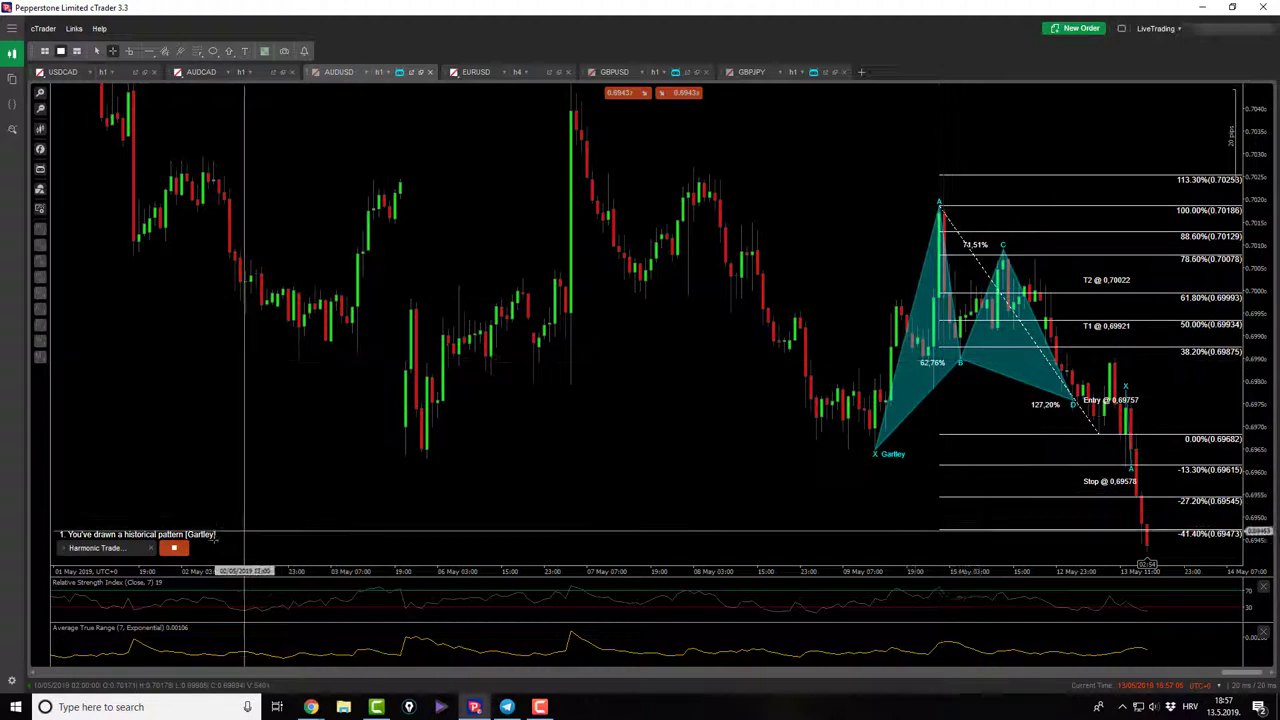
pyautogui.click(174, 548)
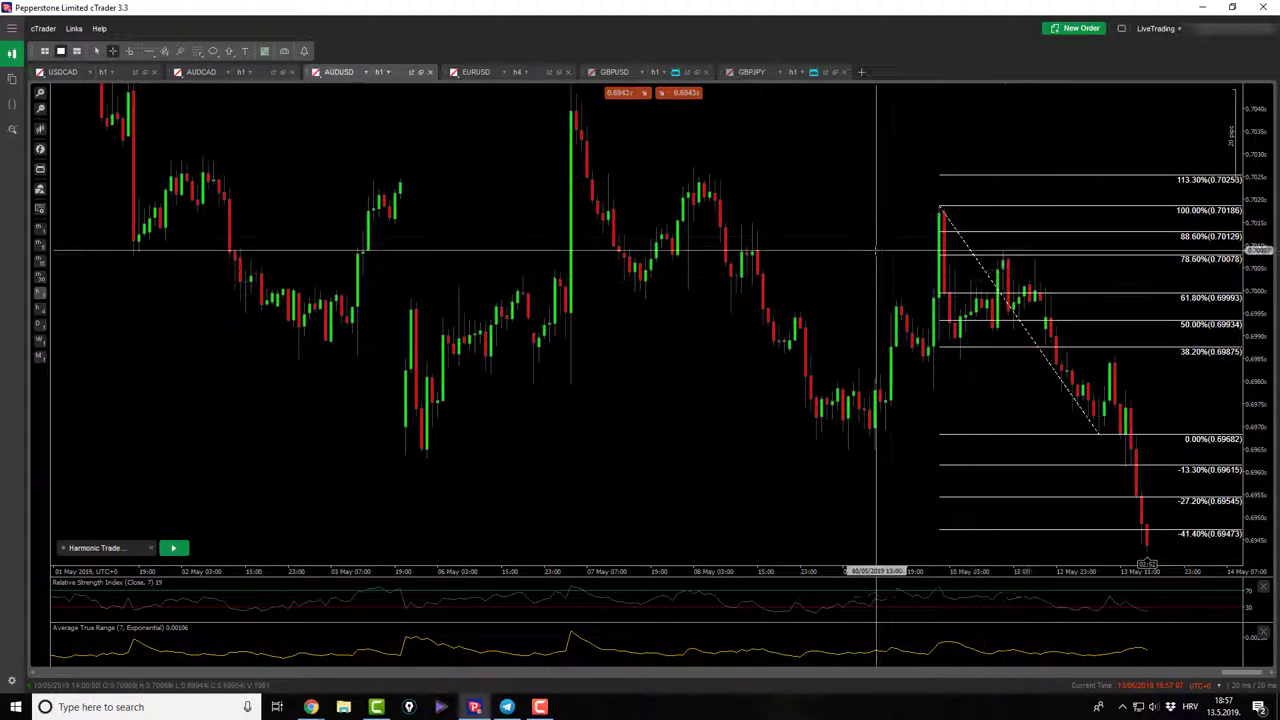
# Step: Switch to the EURUSD chart on h1 and examine the late 9 May low against the Fibonacci retracement's 38.2% level
pyautogui.click(476, 72)
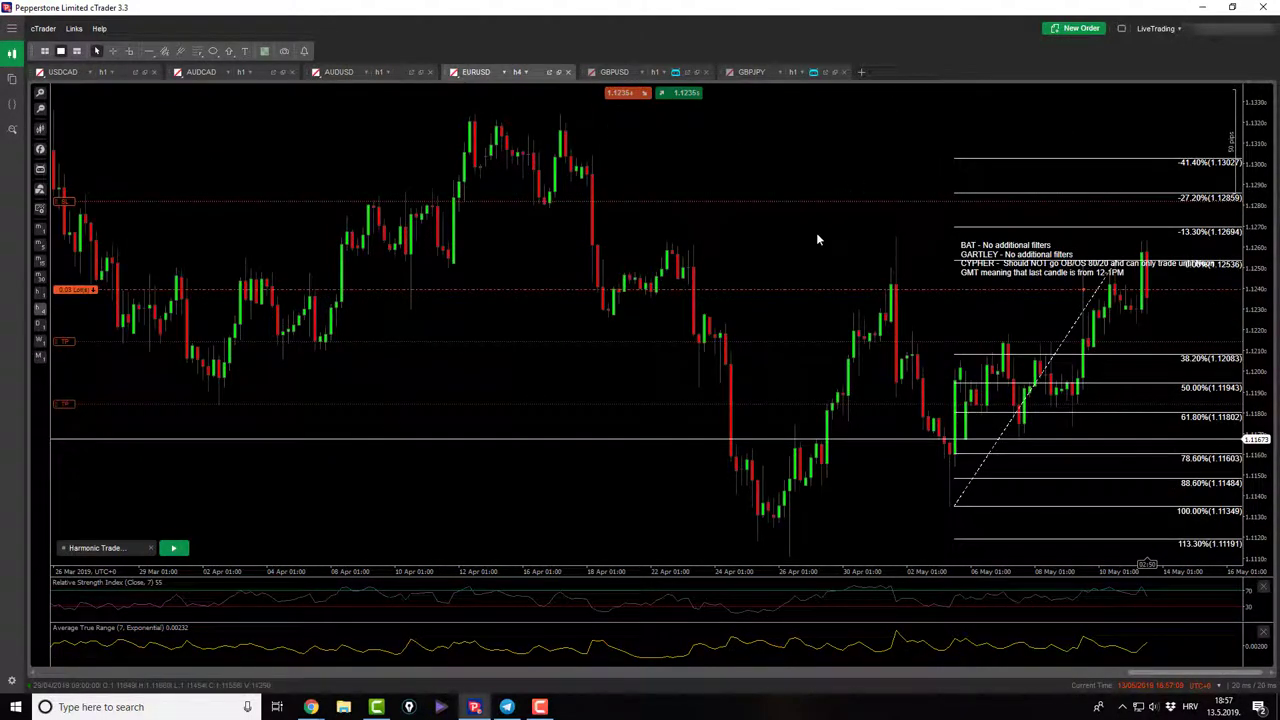
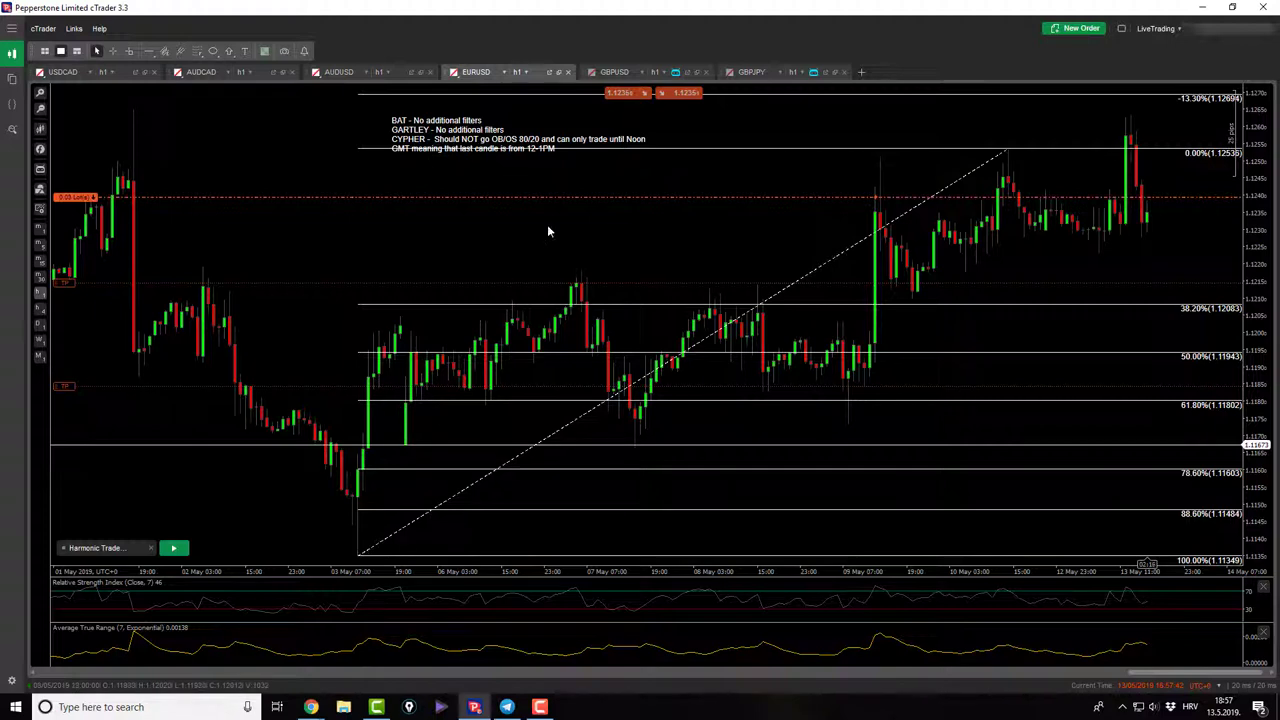
pyautogui.rightClick(548, 231)
pyautogui.click(473, 226)
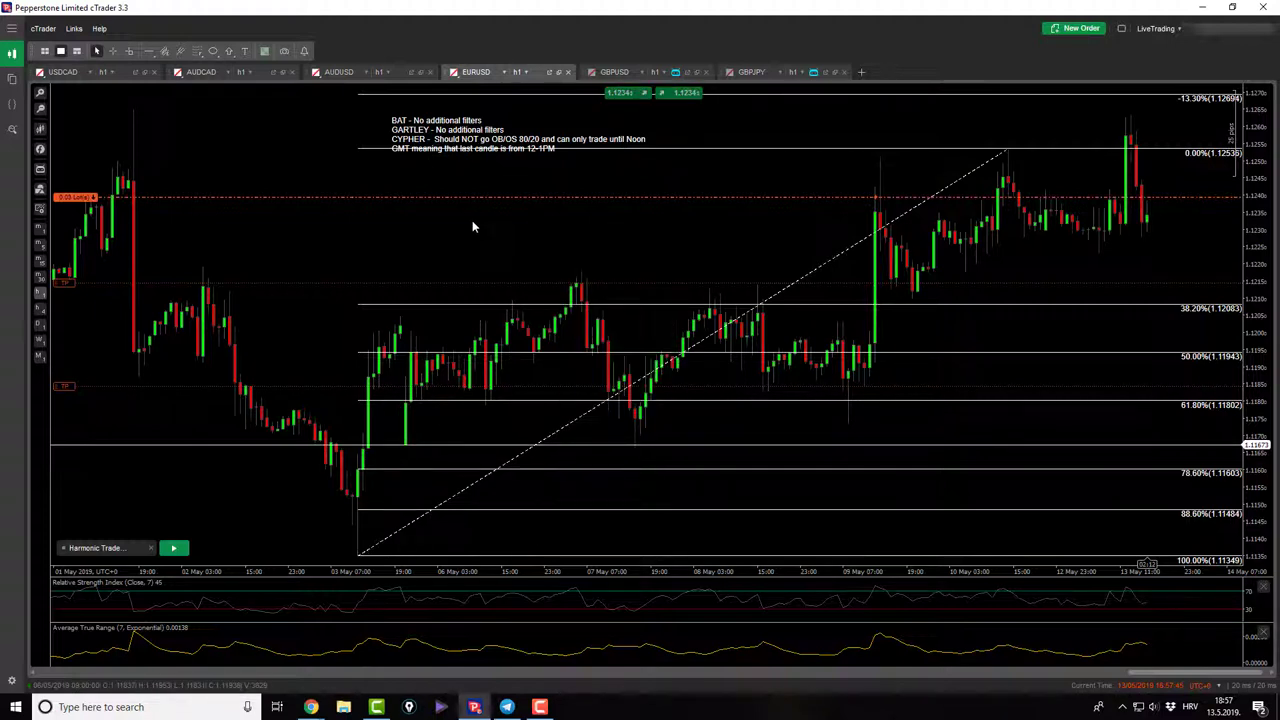
pyautogui.middleClick(945, 285)
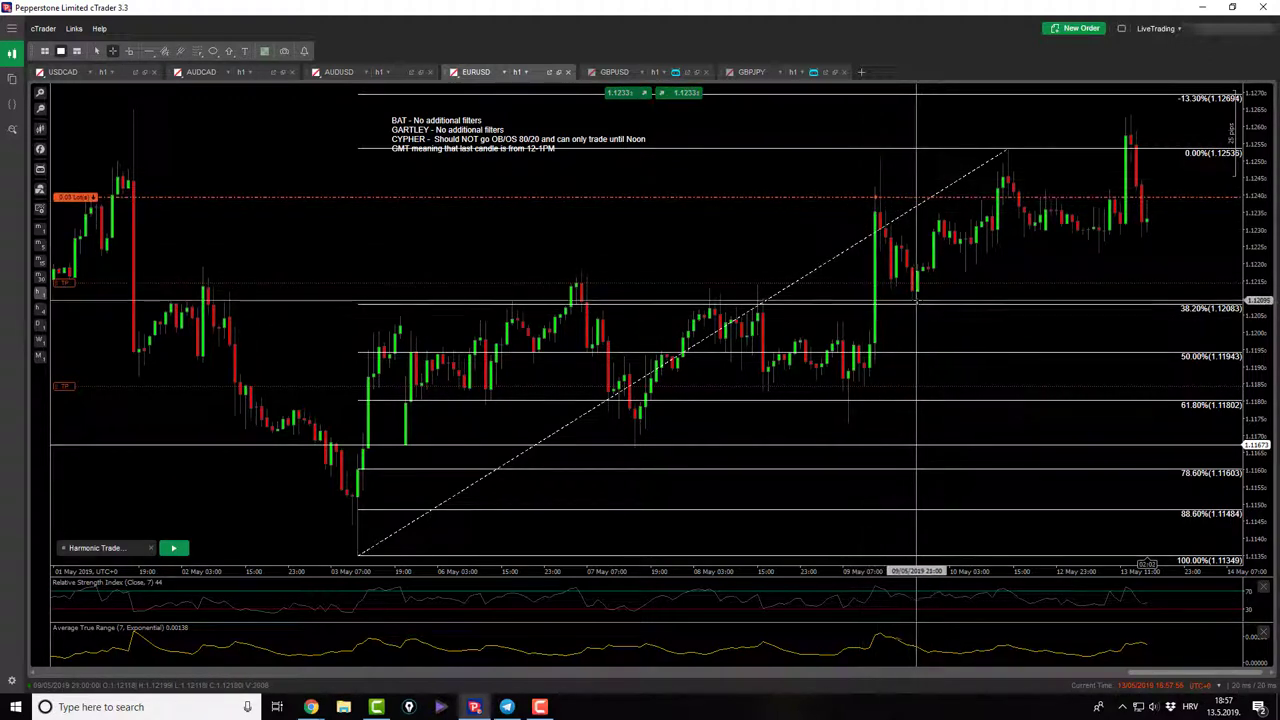
pyautogui.moveTo(912, 292)
pyautogui.mouseDown()
pyautogui.moveTo(912, 218)
pyautogui.moveTo(889, 196)
pyautogui.moveTo(913, 294)
pyautogui.mouseUp()
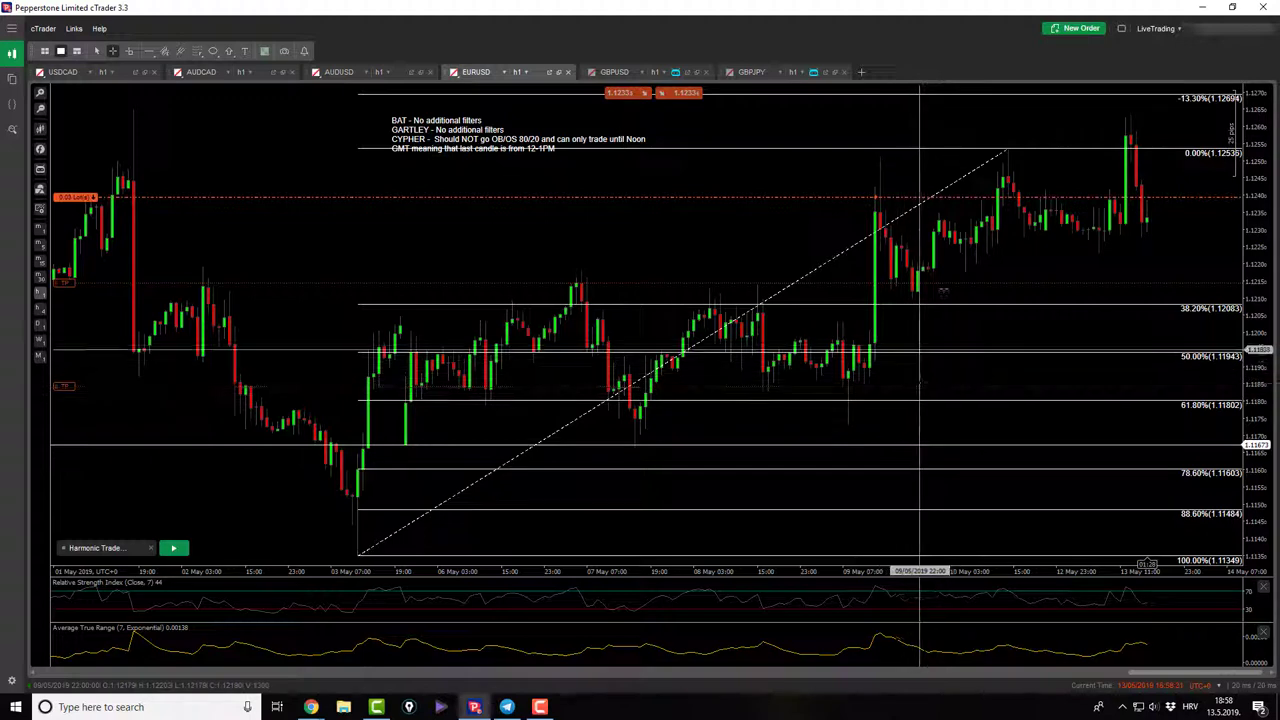
pyautogui.press('Escape')
# Step: Extend the EURUSD Fibonacci retracement's end point to the 13 May high at 1.12635, keeping its start at the 1.11349 low
pyautogui.moveTo(1012, 152); pyautogui.dragTo(1133, 118)
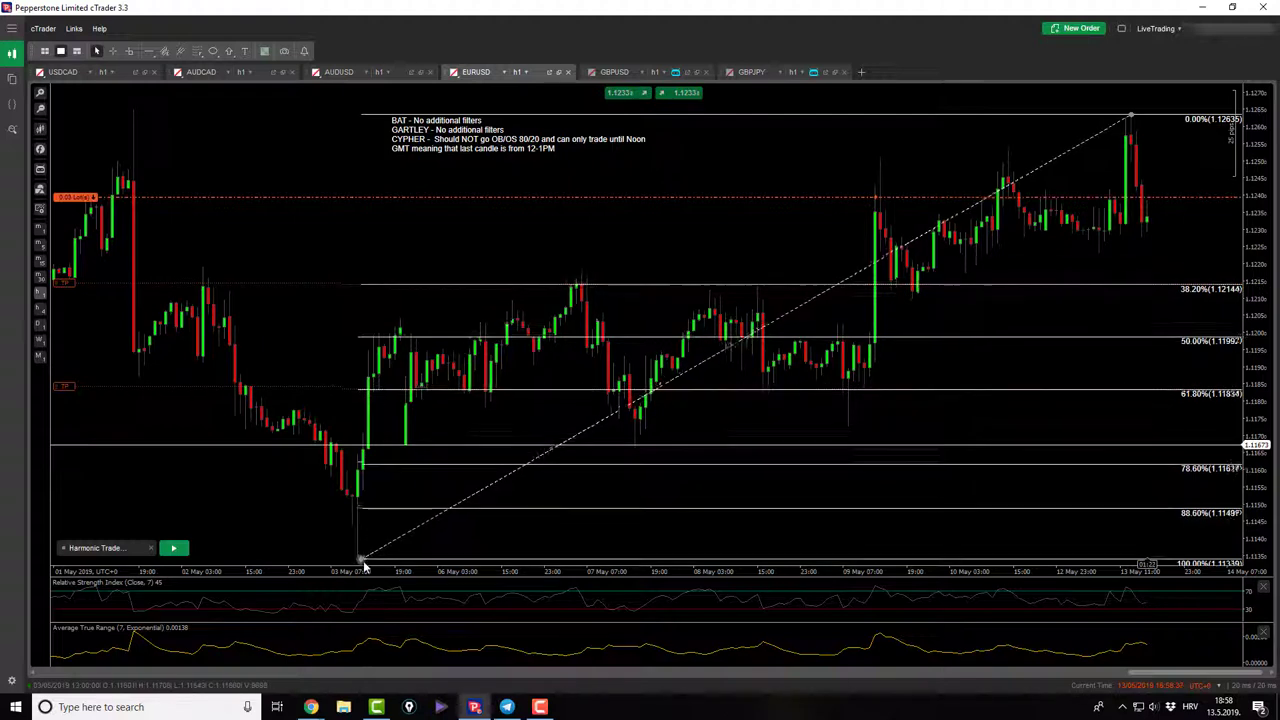
pyautogui.moveTo(57, 284)
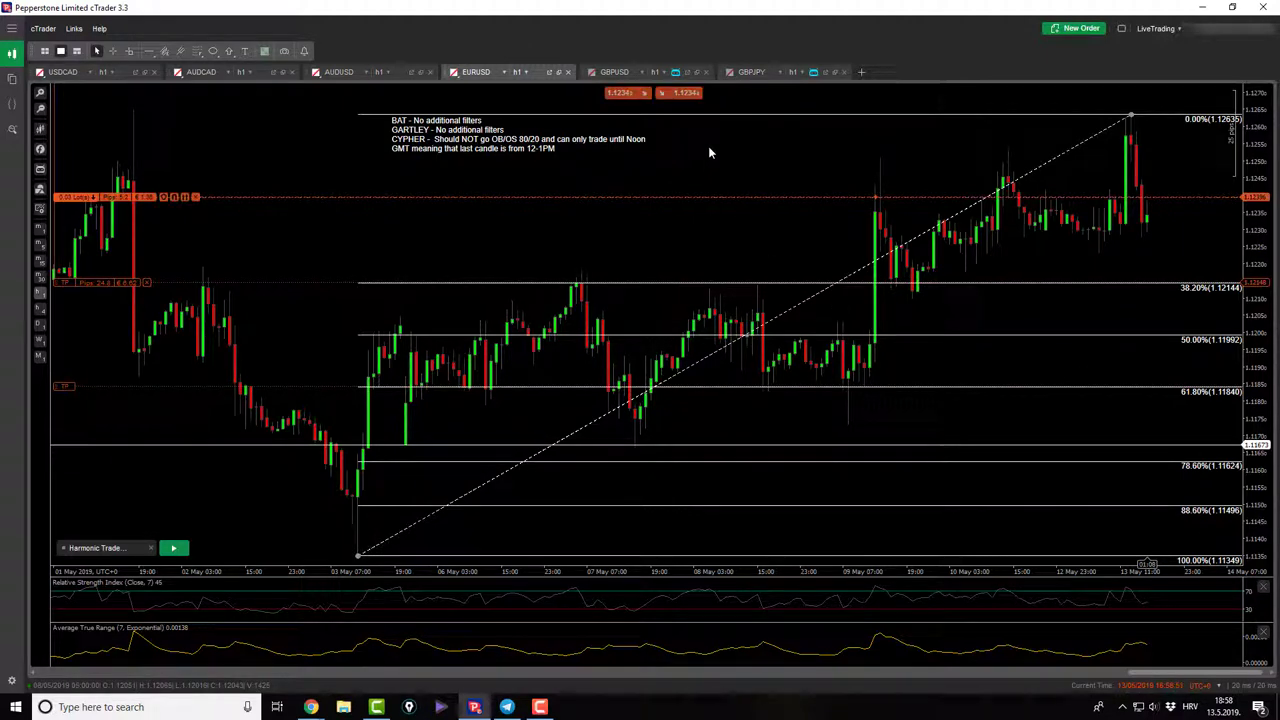
# Step: Switch to the GBPUSD chart and move the BAT/GARTLEY rules note to just above the Gartley pattern
pyautogui.click(614, 74)
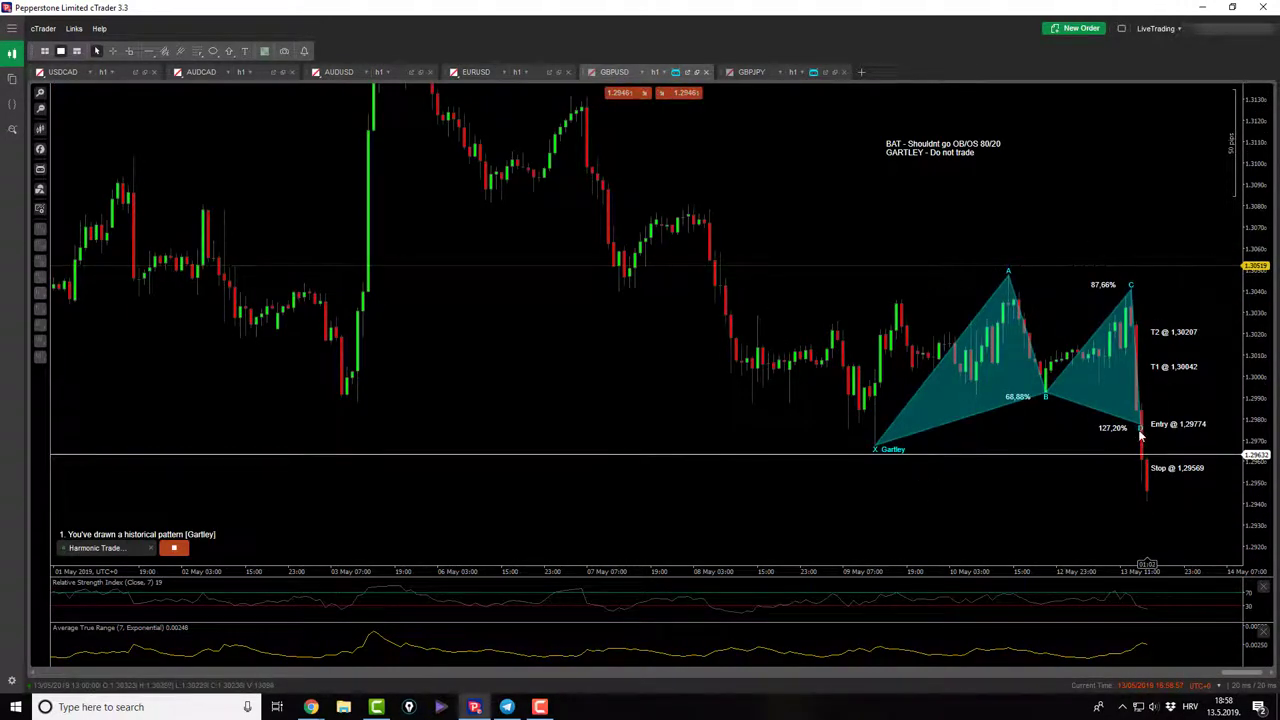
pyautogui.moveTo(923, 179); pyautogui.dragTo(1062, 242)
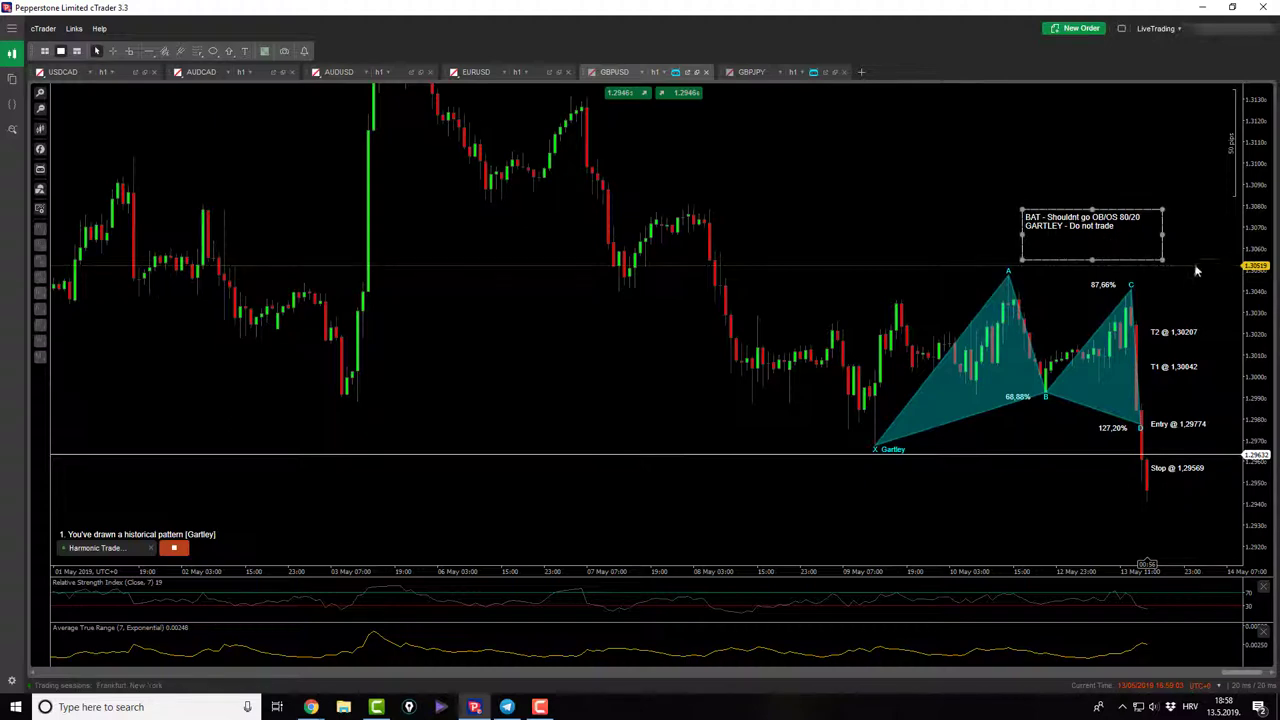
# Step: Try a larger Gartley pattern on GBPUSD from the 8 May high through the 9 May low and 10 May high, then clear the patterns
pyautogui.click(690, 185)
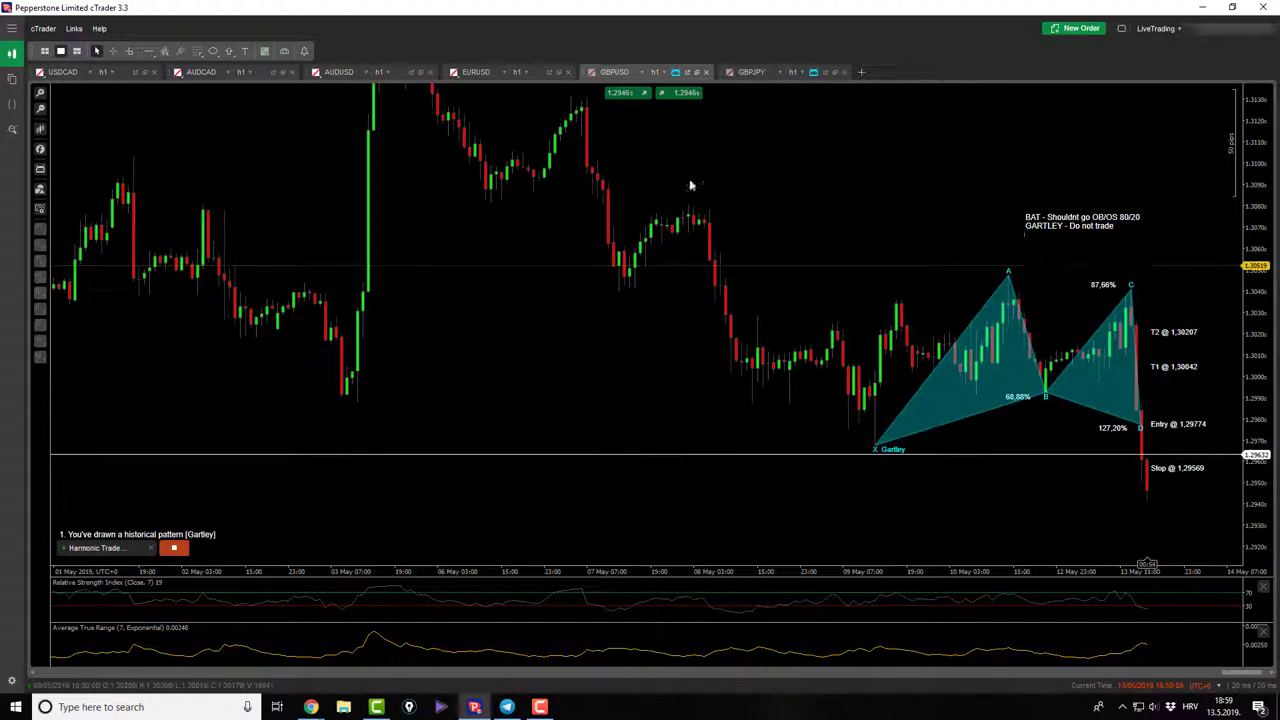
pyautogui.click(871, 493)
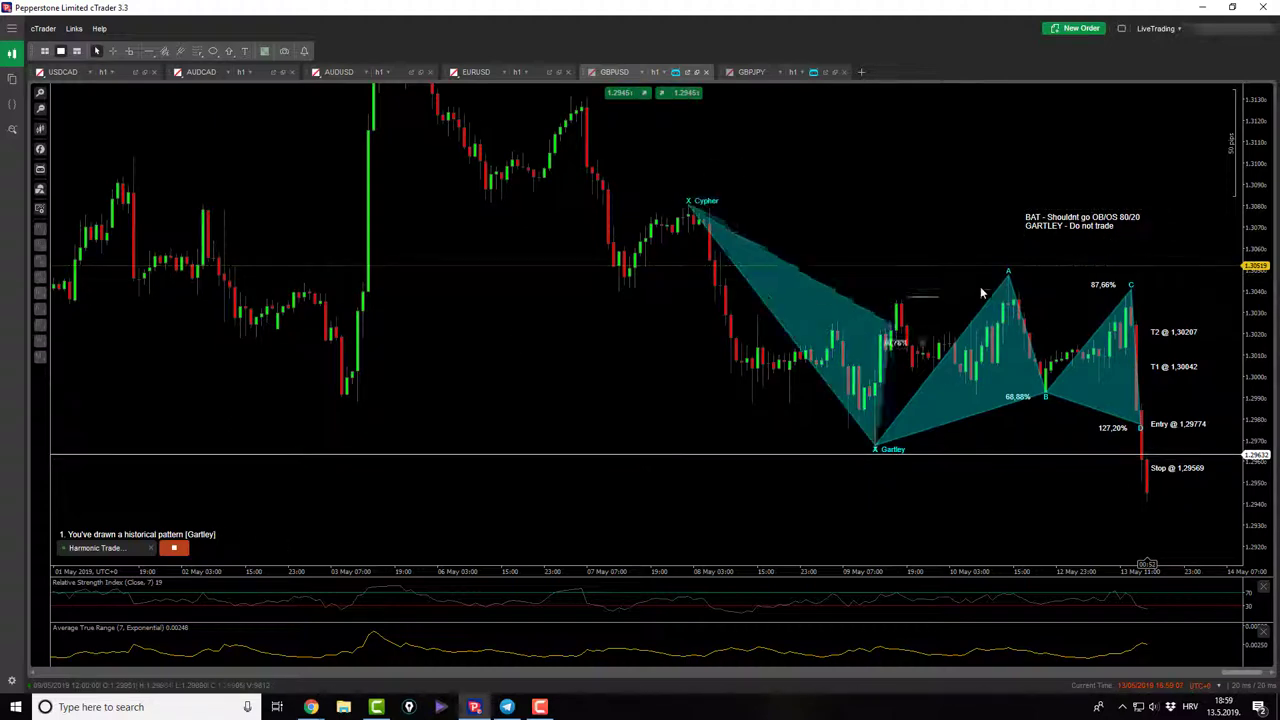
pyautogui.click(1004, 228)
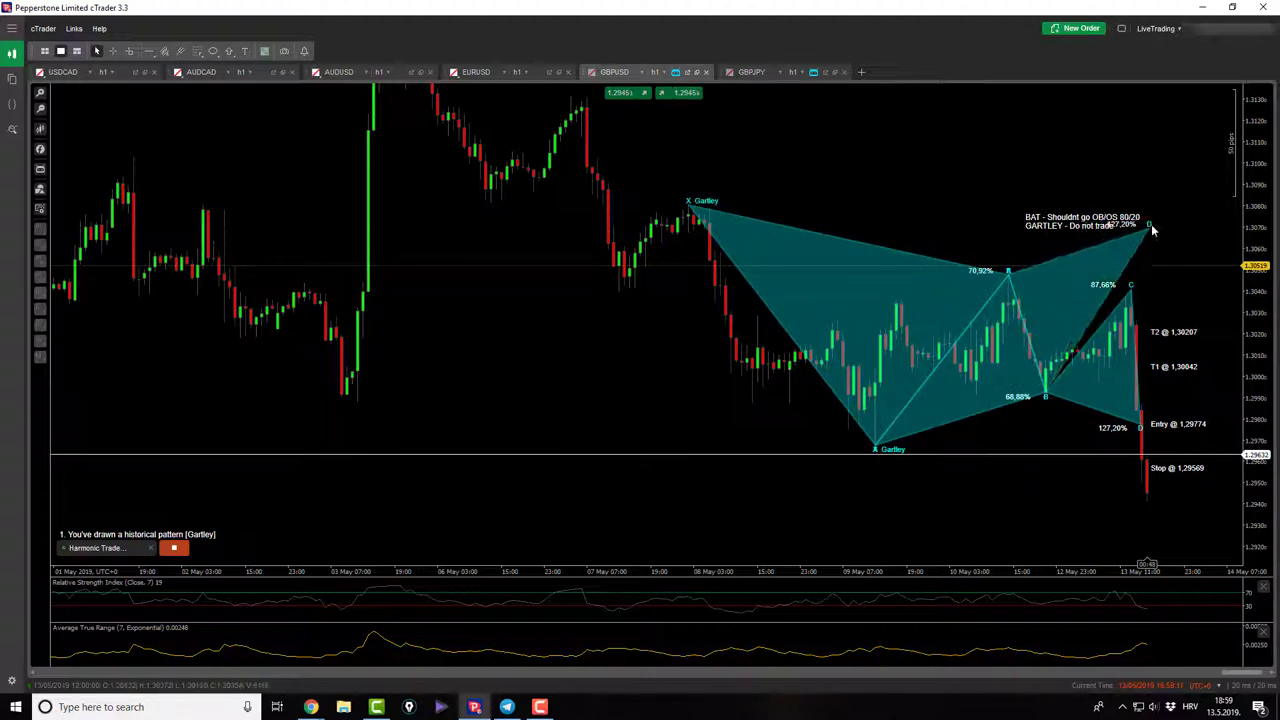
pyautogui.click(1152, 230)
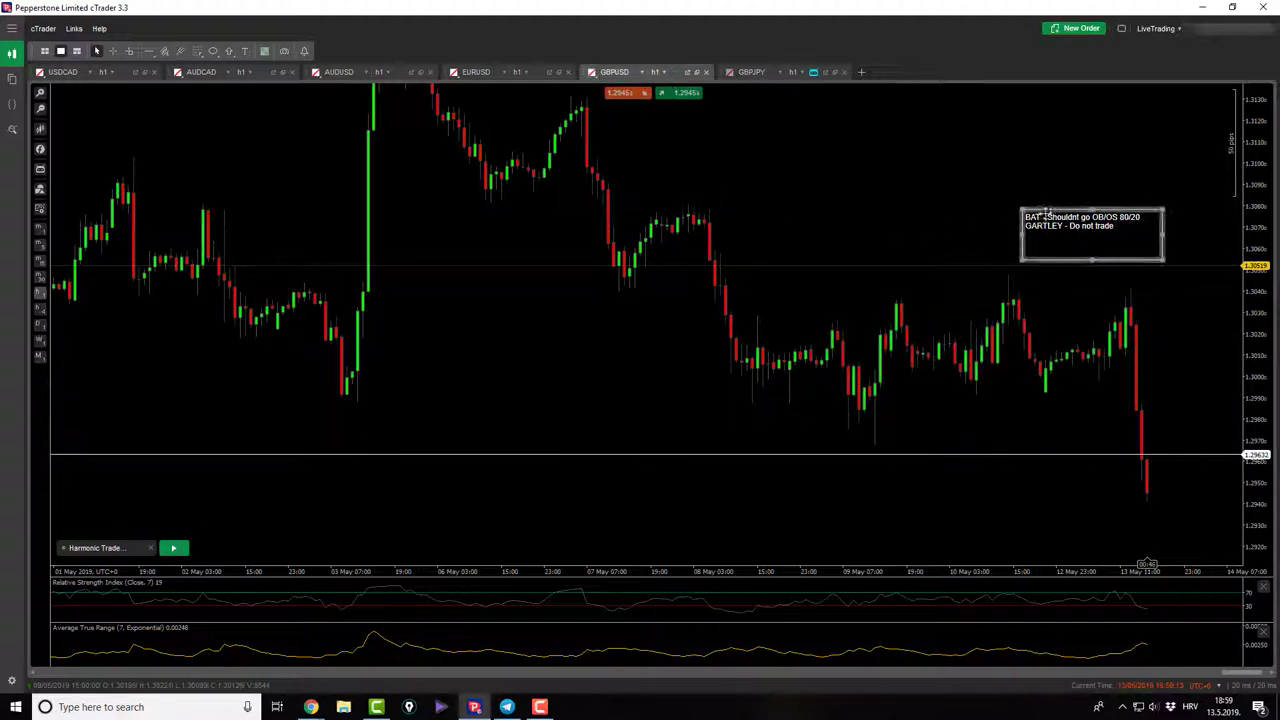
# Step: Move the BAT/GARTLEY rules note higher on the GBPUSD chart, clear of the area above the 13 May candles
pyautogui.moveTo(1030, 216); pyautogui.dragTo(1053, 267)
pyautogui.moveTo(920, 226); pyautogui.dragTo(918, 206)
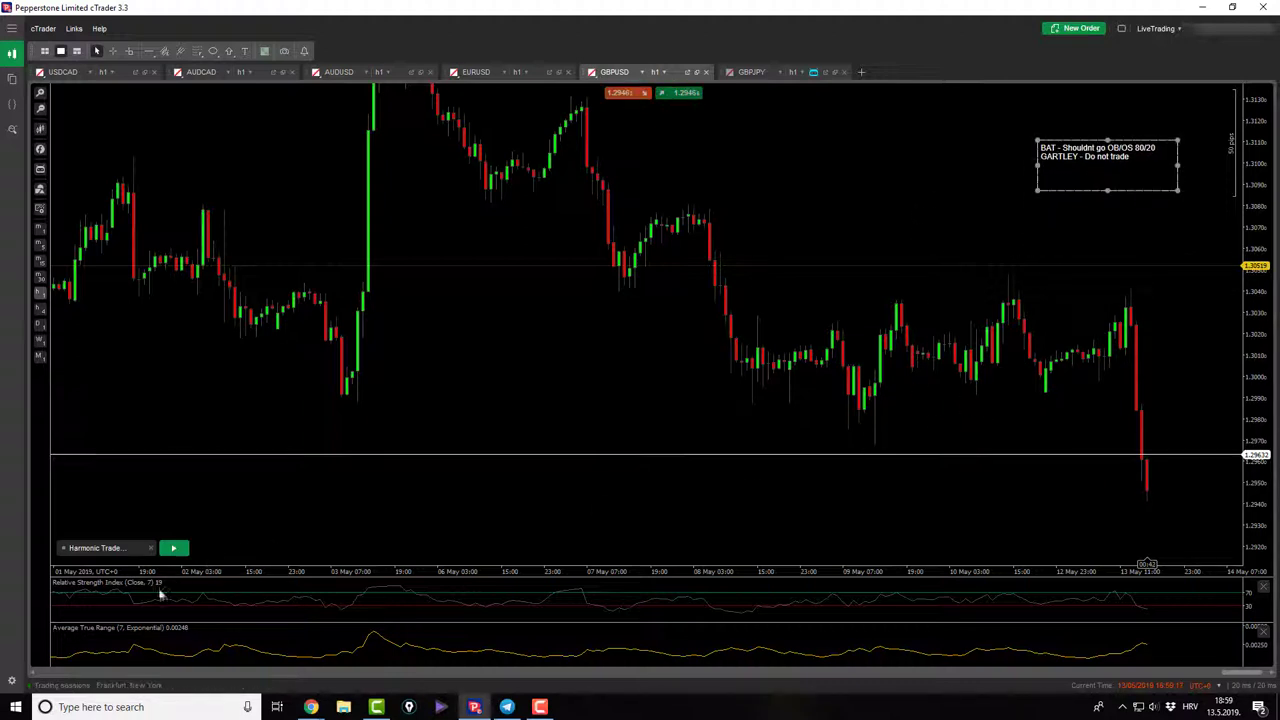
# Step: Restart the cBot, draw a Bat pattern on GBPUSD from the 8 May high to a projected 13 May D point, and remove the 1.30519 alert
pyautogui.click(173, 547)
pyautogui.click(686, 177)
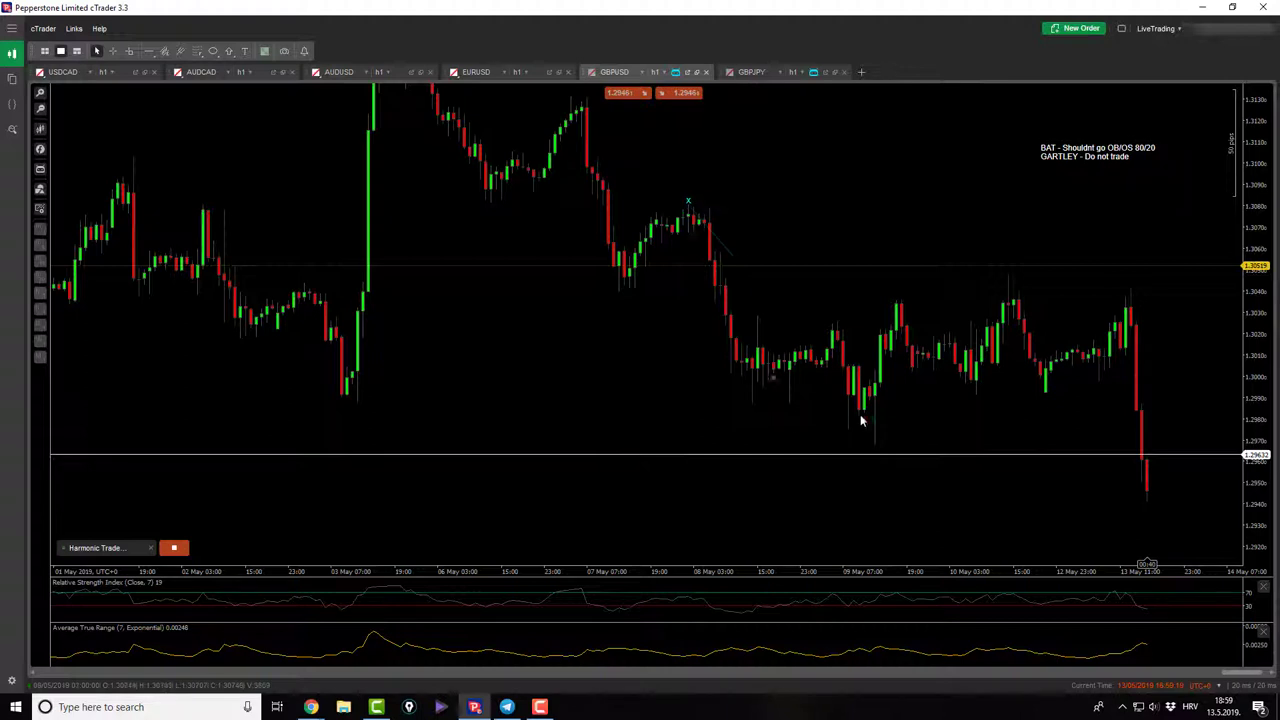
pyautogui.click(872, 480)
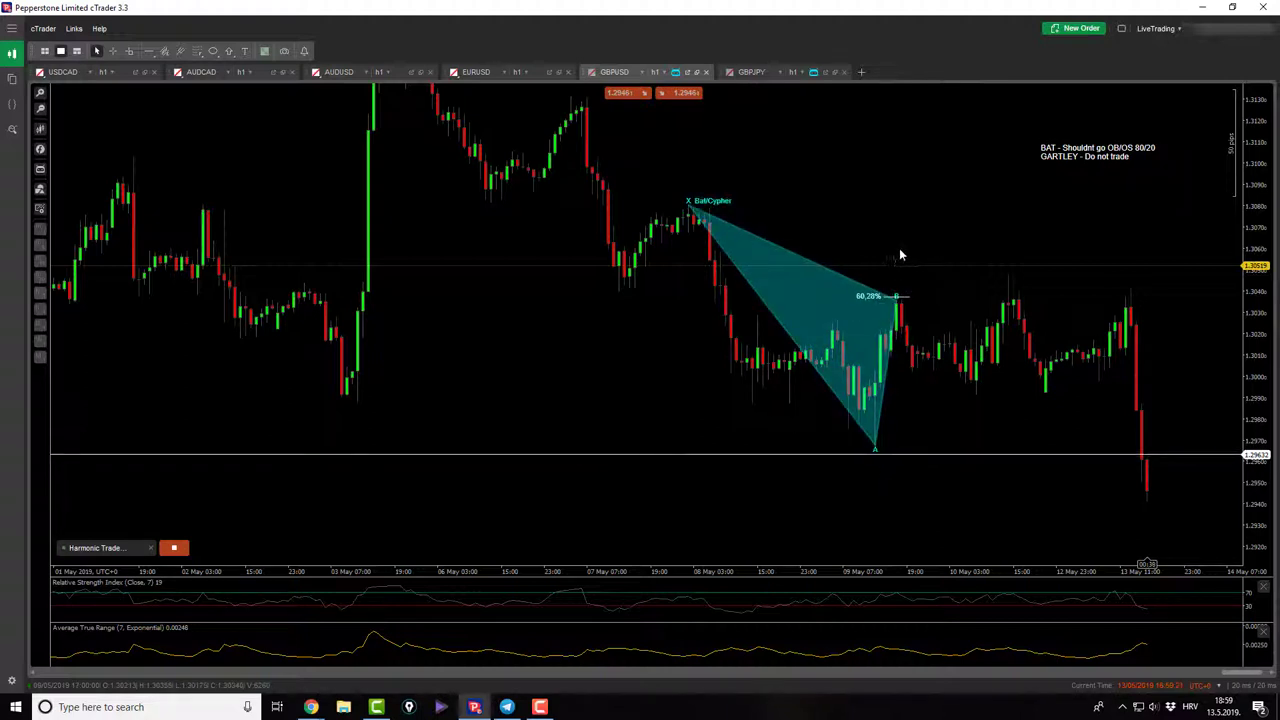
pyautogui.click(898, 249)
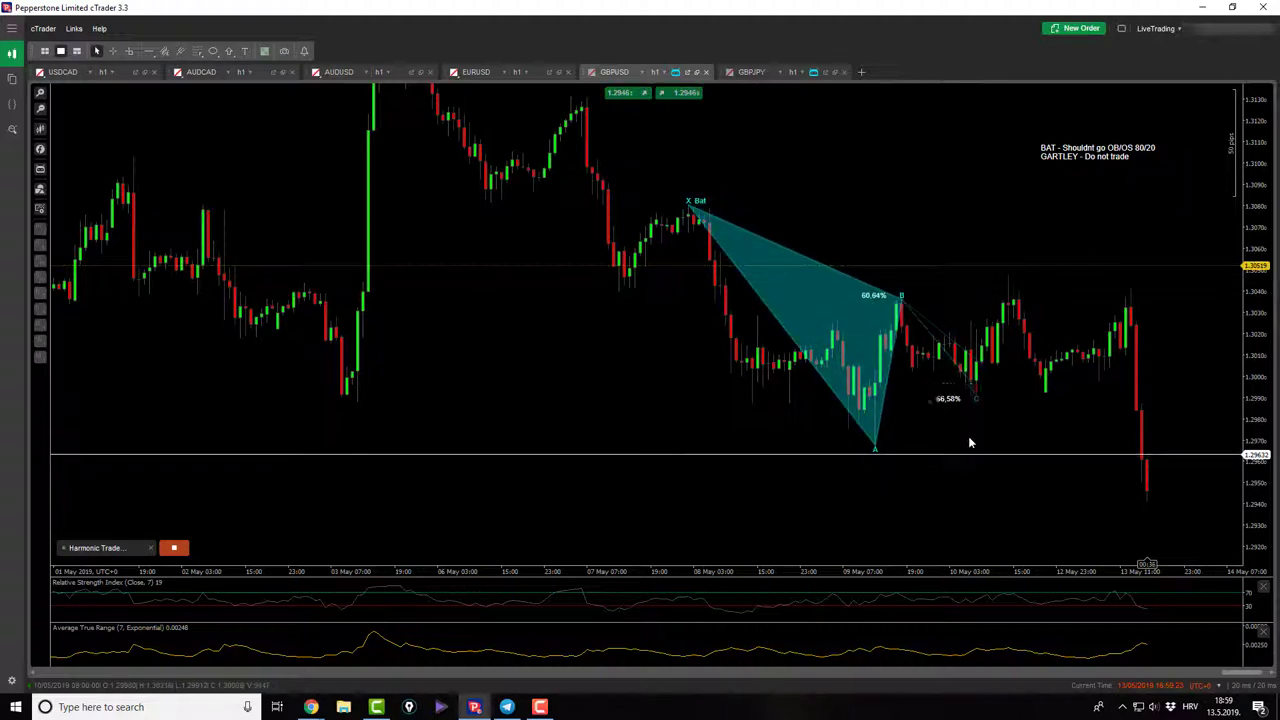
pyautogui.click(974, 442)
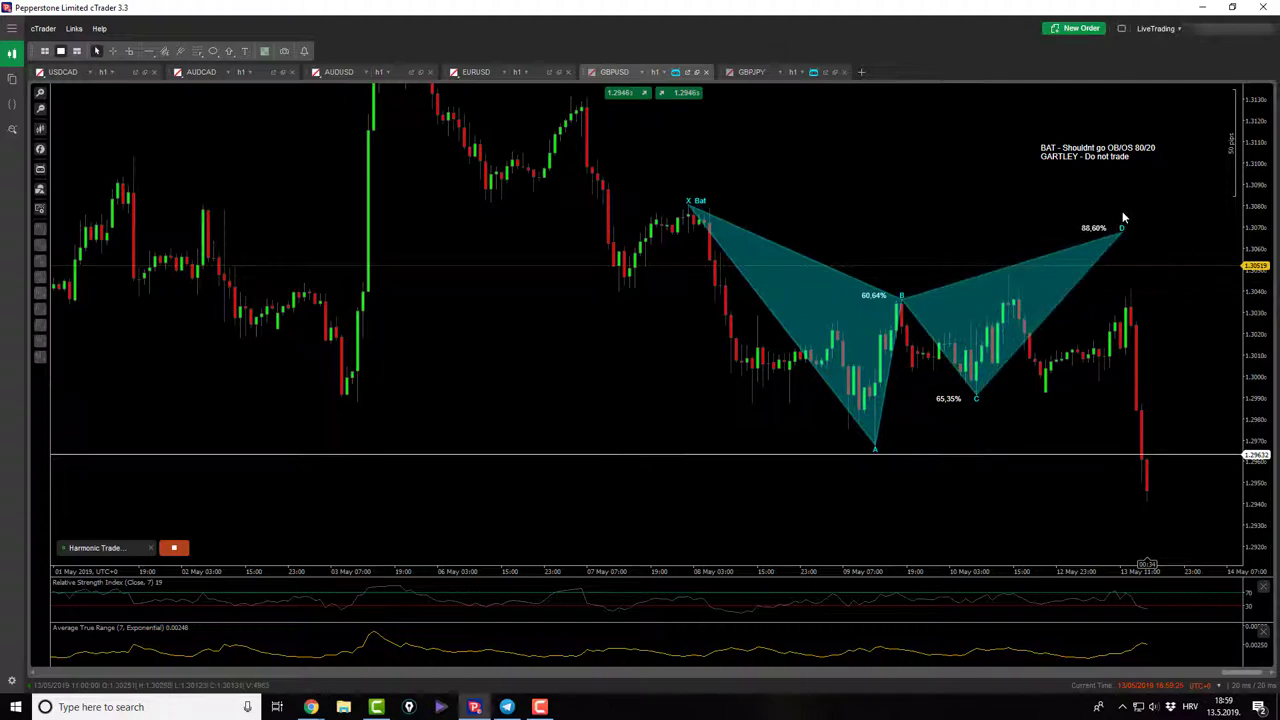
pyautogui.click(1122, 211)
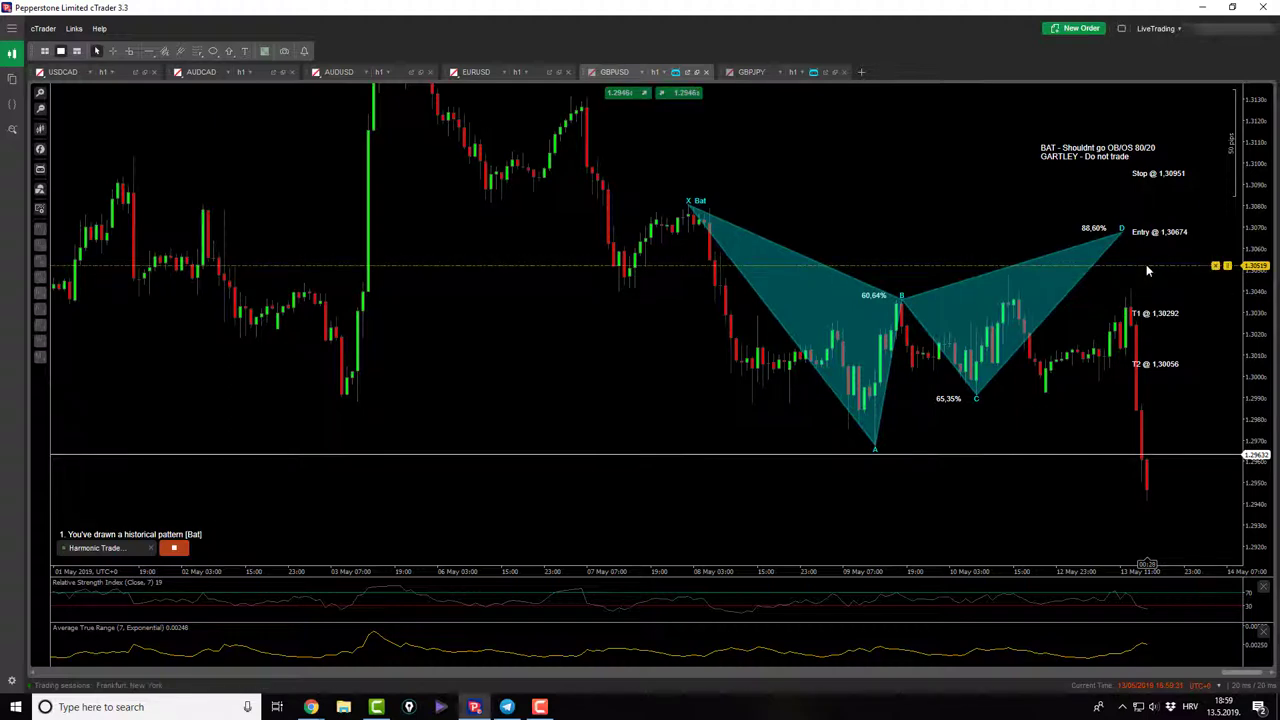
pyautogui.click(1215, 267)
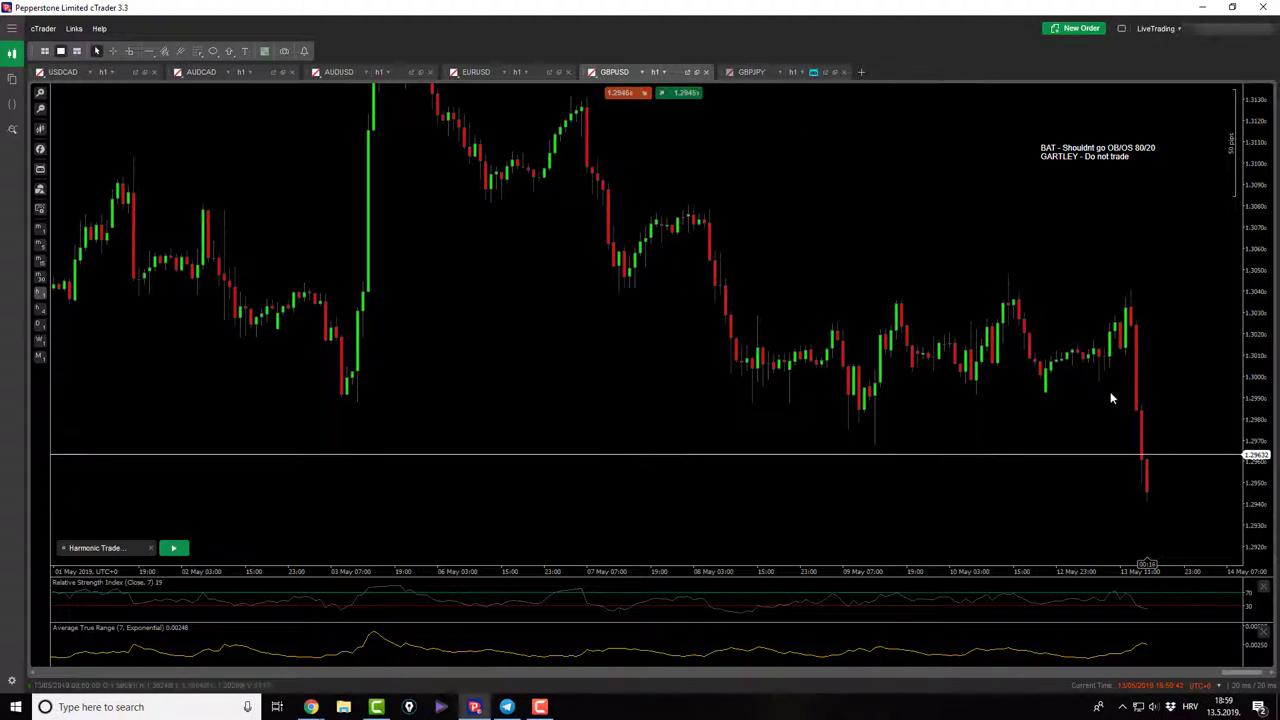
# Step: Switch to the GBPJPY chart and examine the 13 May drop against the Gartley pattern's entry and stop levels using the crosshair
pyautogui.click(751, 72)
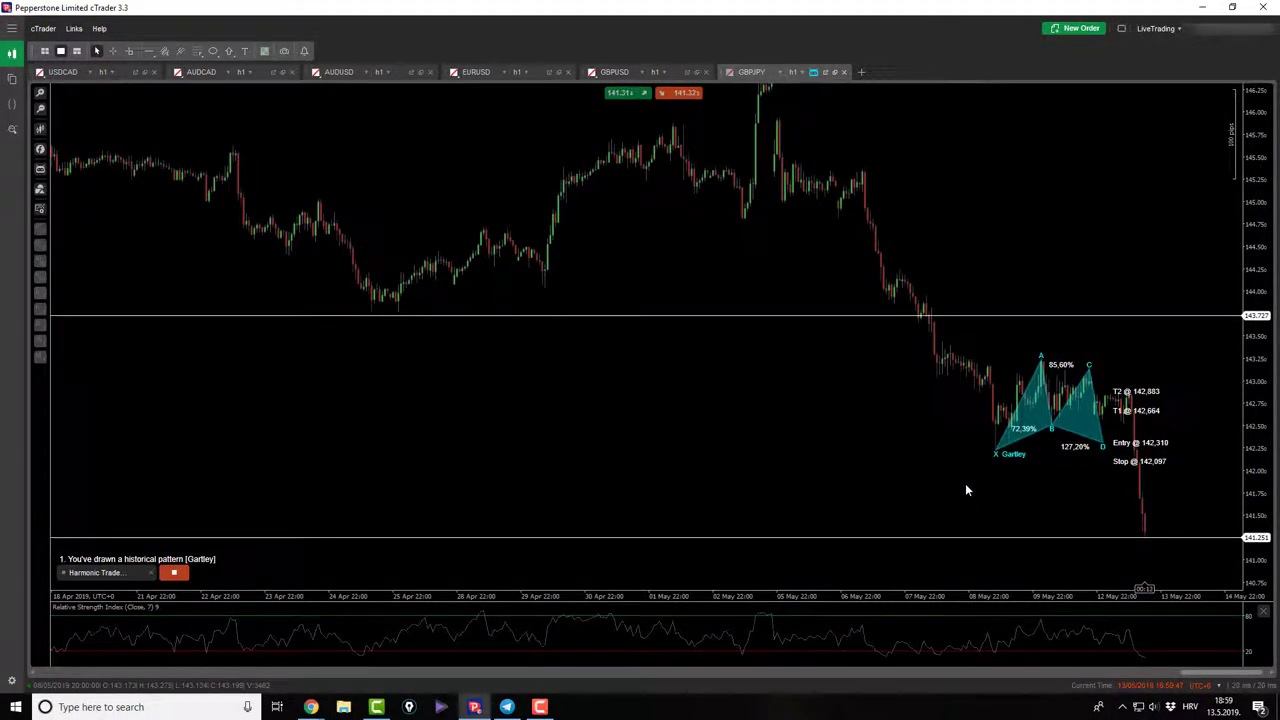
pyautogui.scroll(1, 965, 488)
pyautogui.scroll(1, 965, 488)
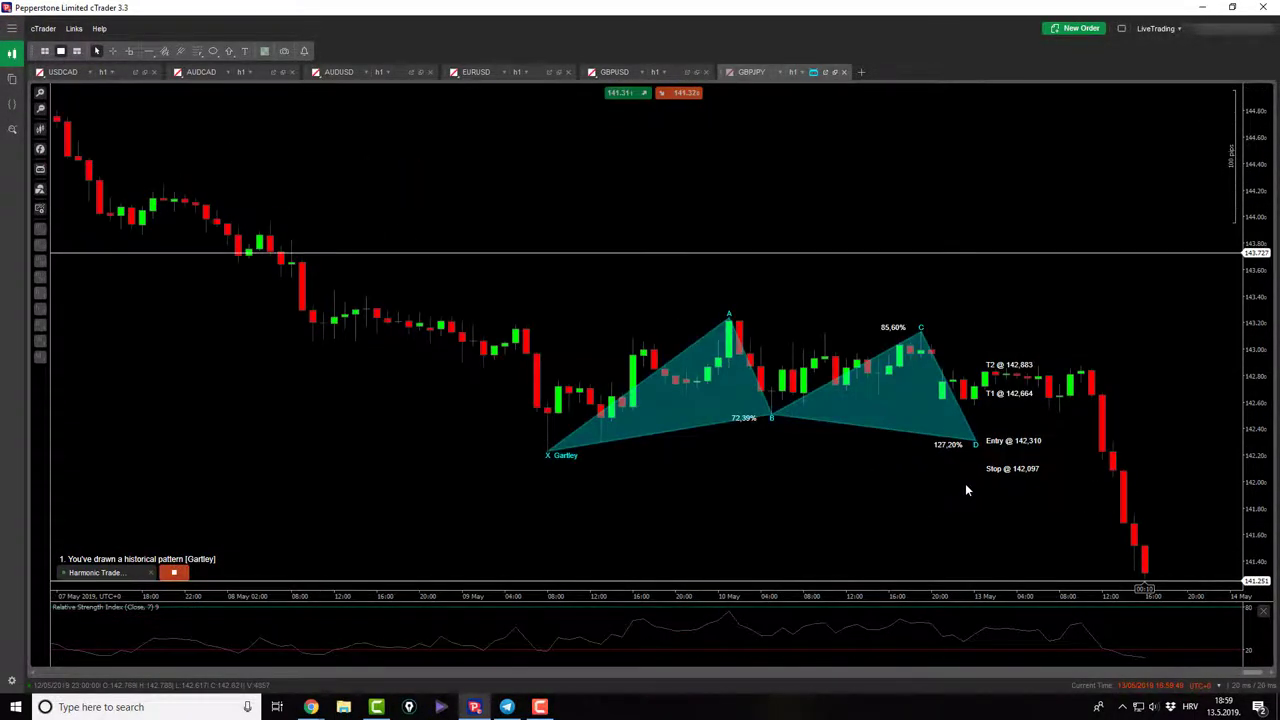
pyautogui.moveTo(878, 511); pyautogui.dragTo(925, 378)
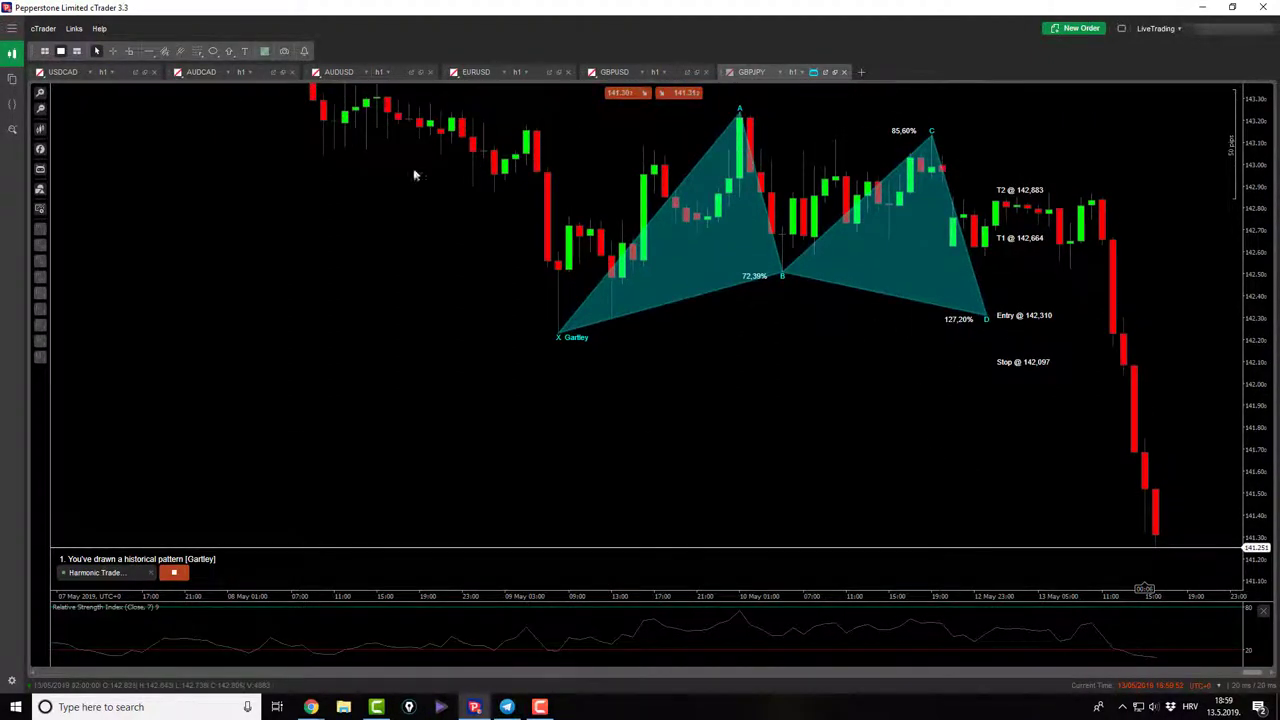
pyautogui.click(112, 51)
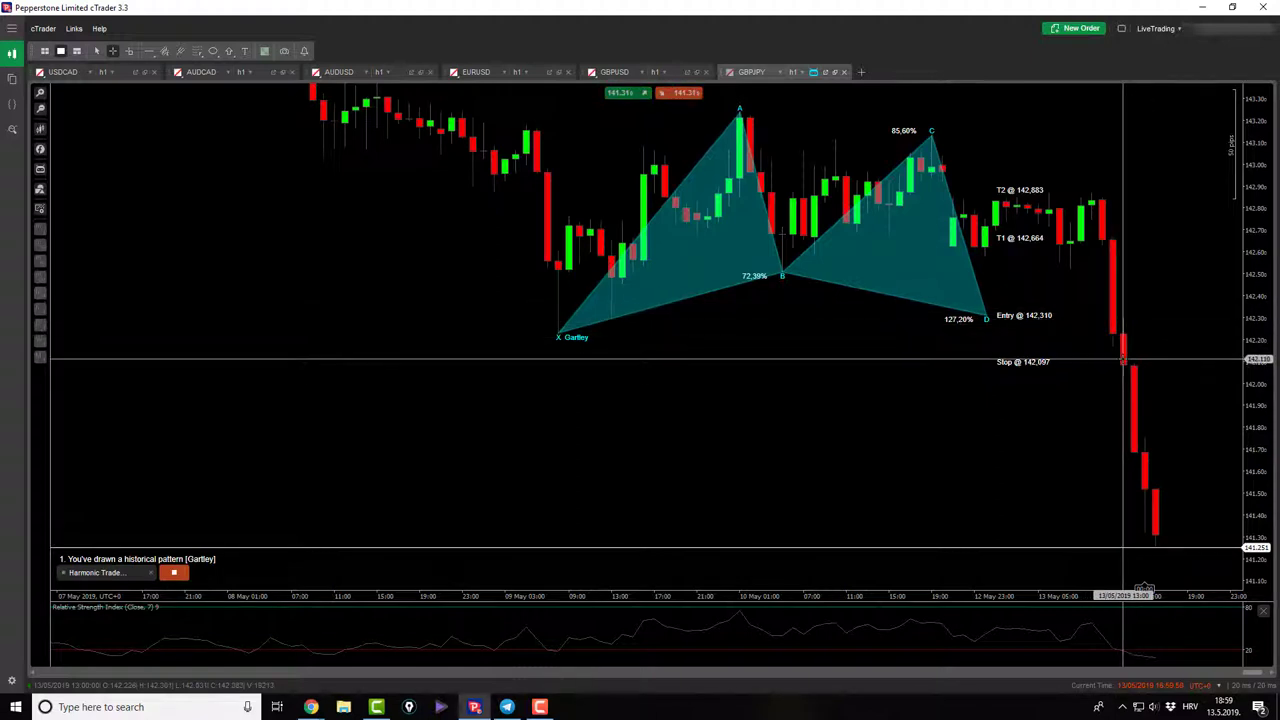
pyautogui.moveTo(1100, 362); pyautogui.dragTo(1074, 277)
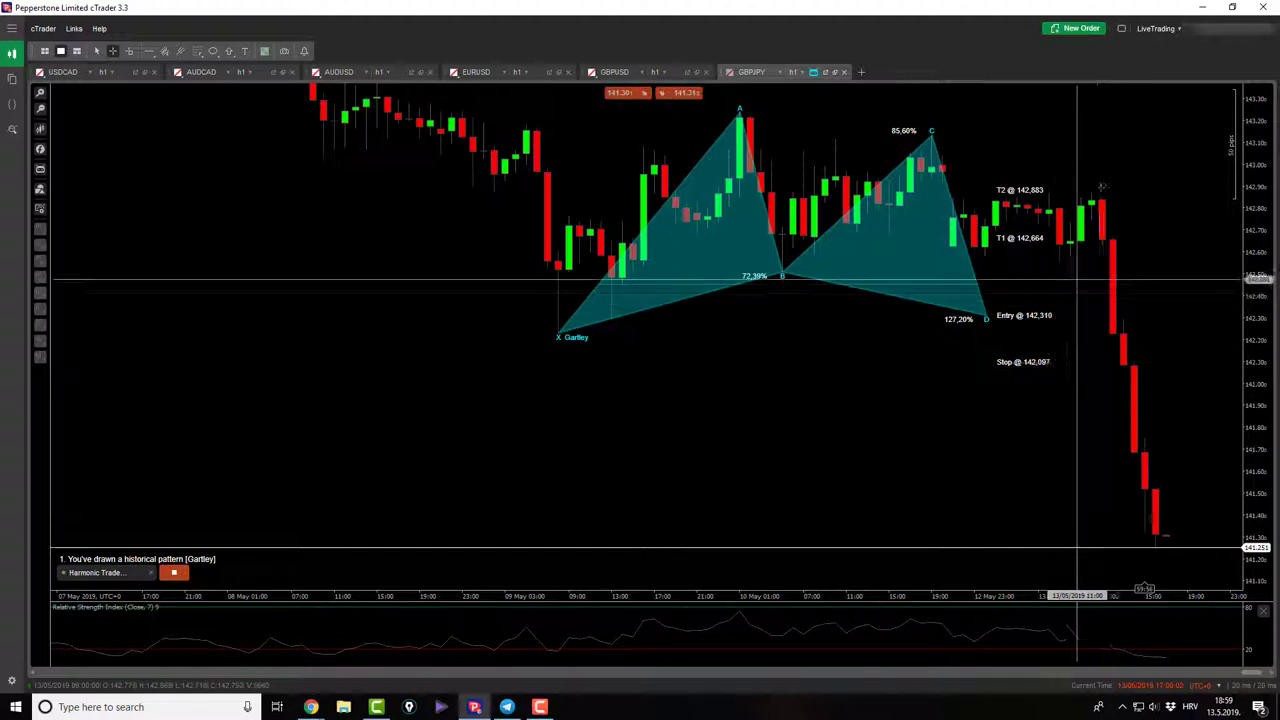
# Step: Show the account's trade history for the current month to review the closed GBPJPY trades
pyautogui.click(1121, 29)
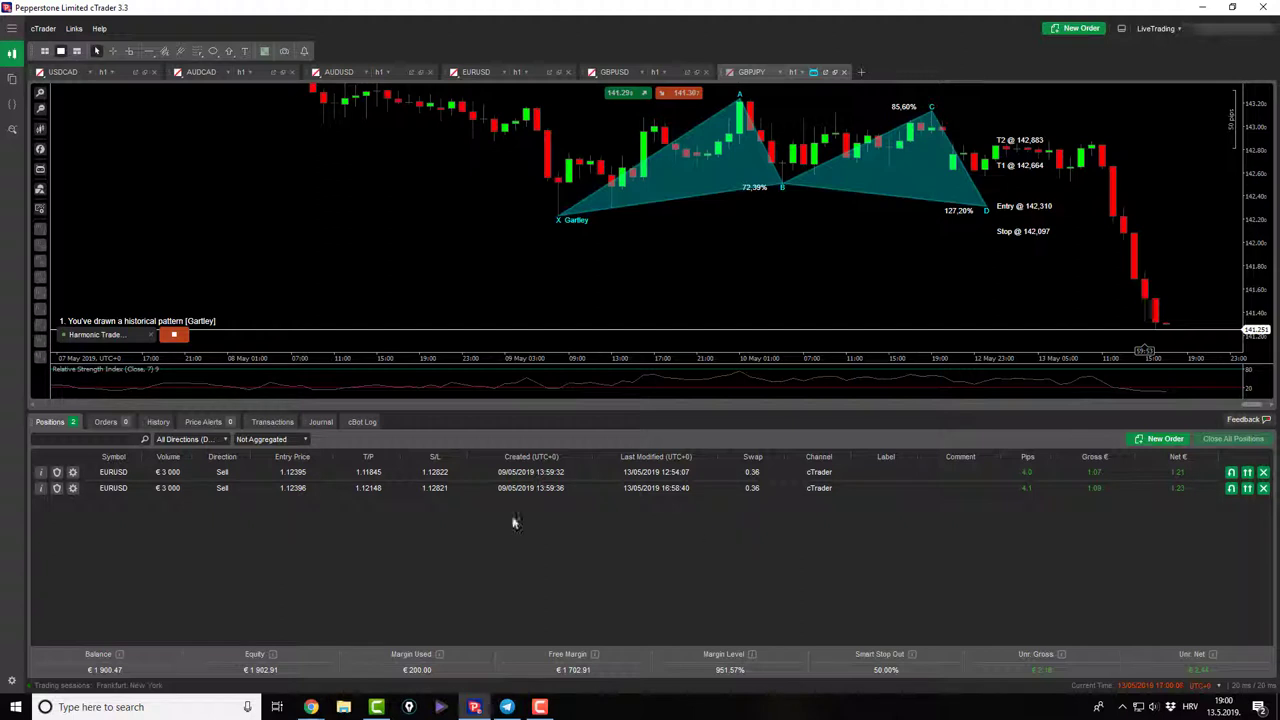
pyautogui.click(152, 422)
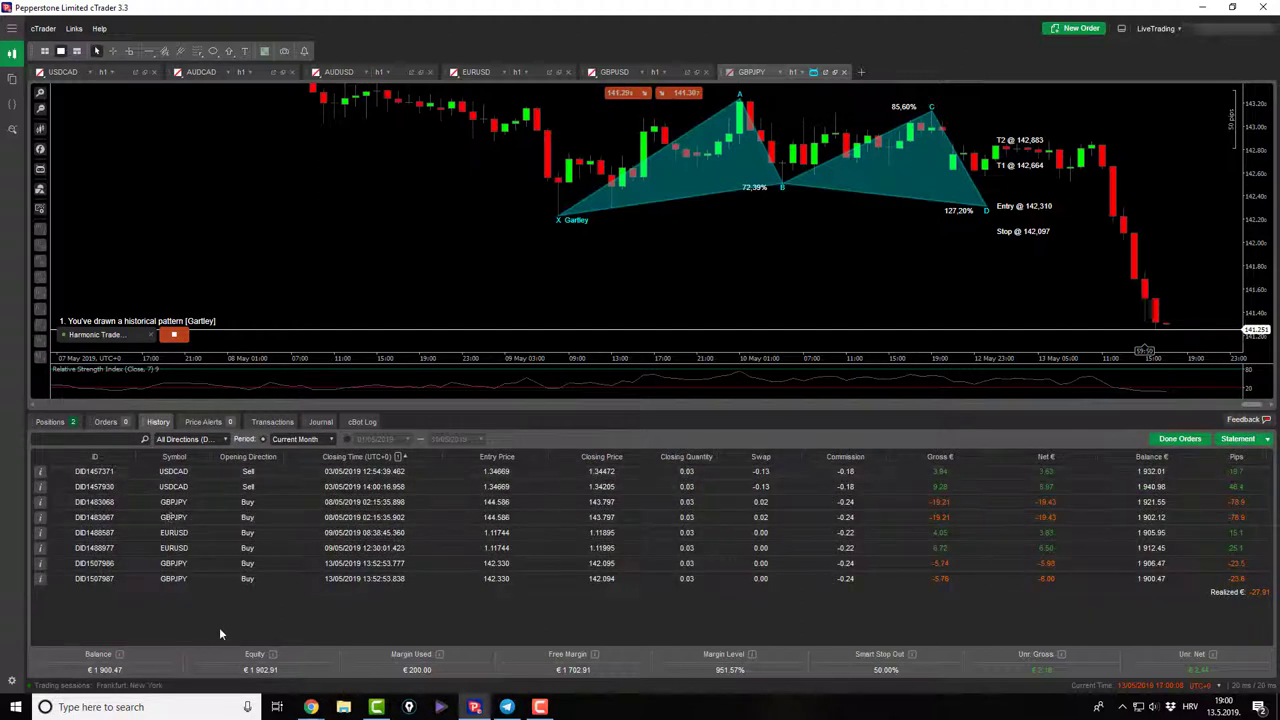